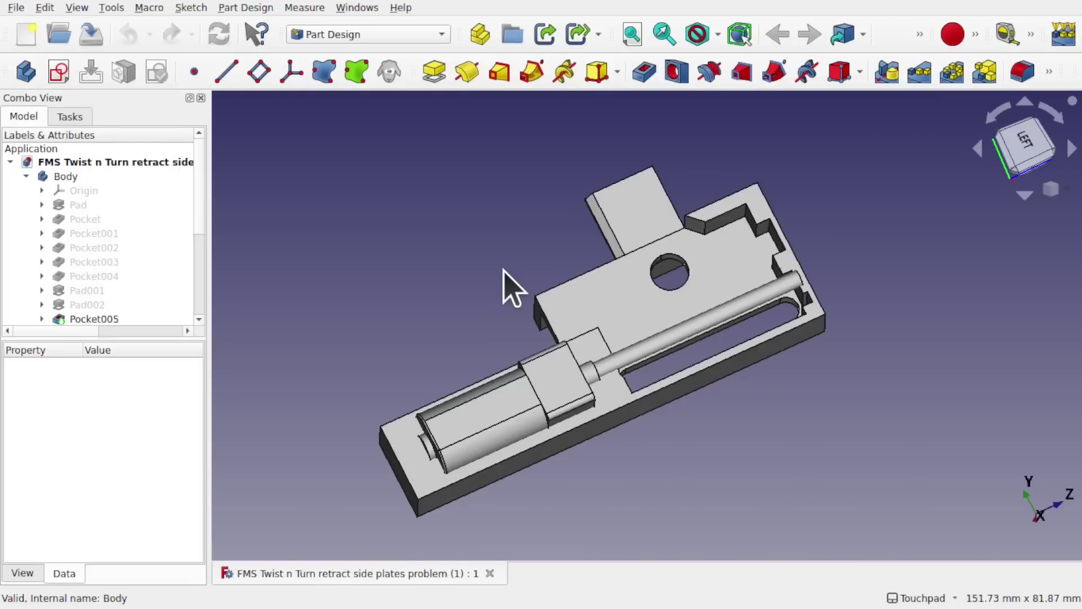
Make the side plate Body the active body
alt+drag(633, 370, 573, 328)
alt+drag(687, 270, 508, 363)
alt+drag(652, 326, 551, 381)
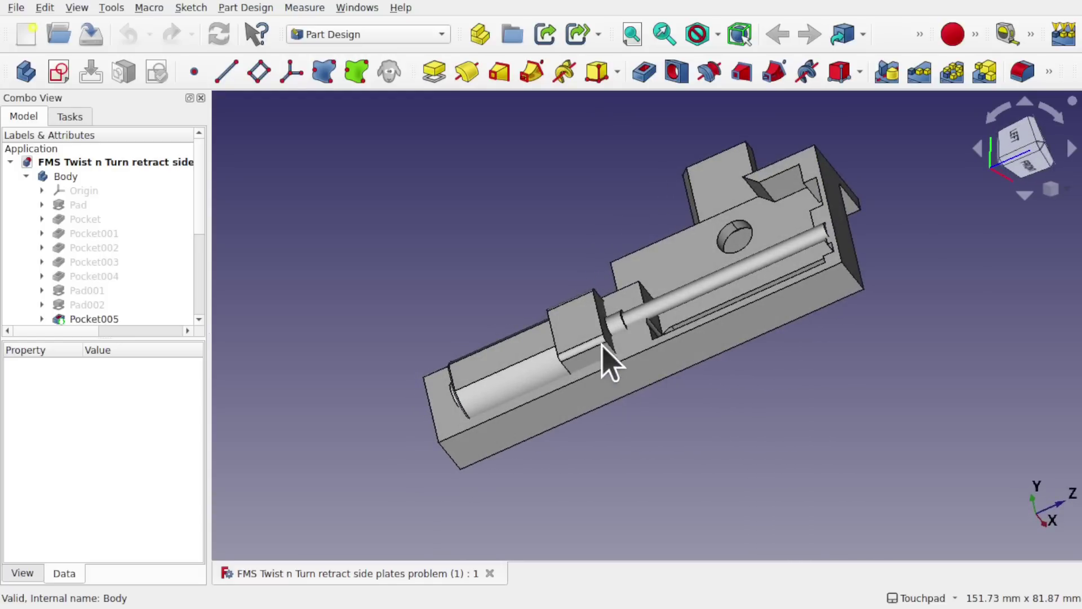
alt+drag(640, 350, 636, 403)
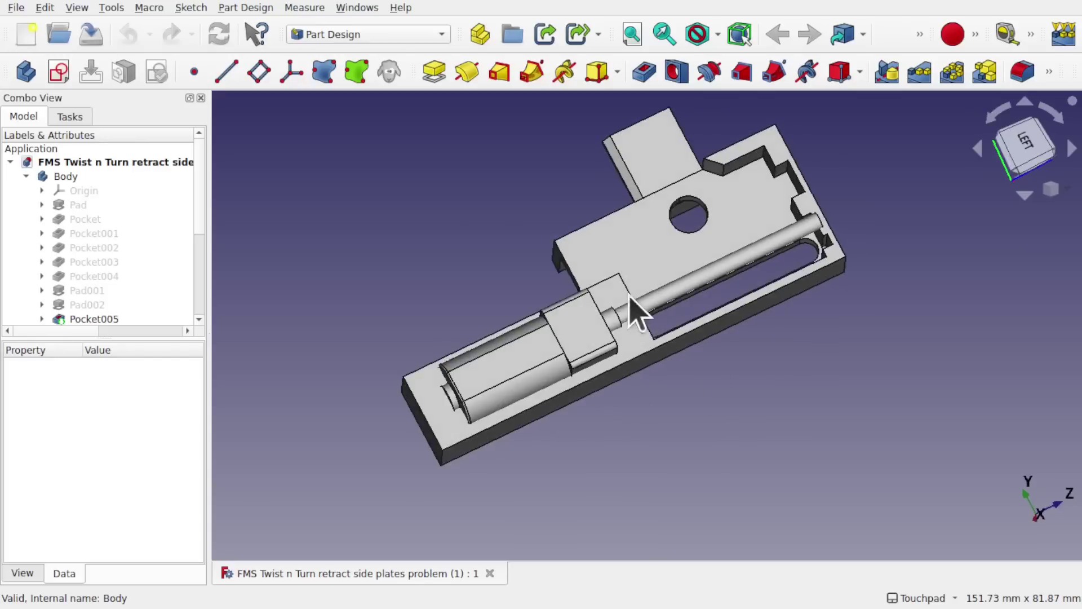
alt+drag(637, 310, 451, 299)
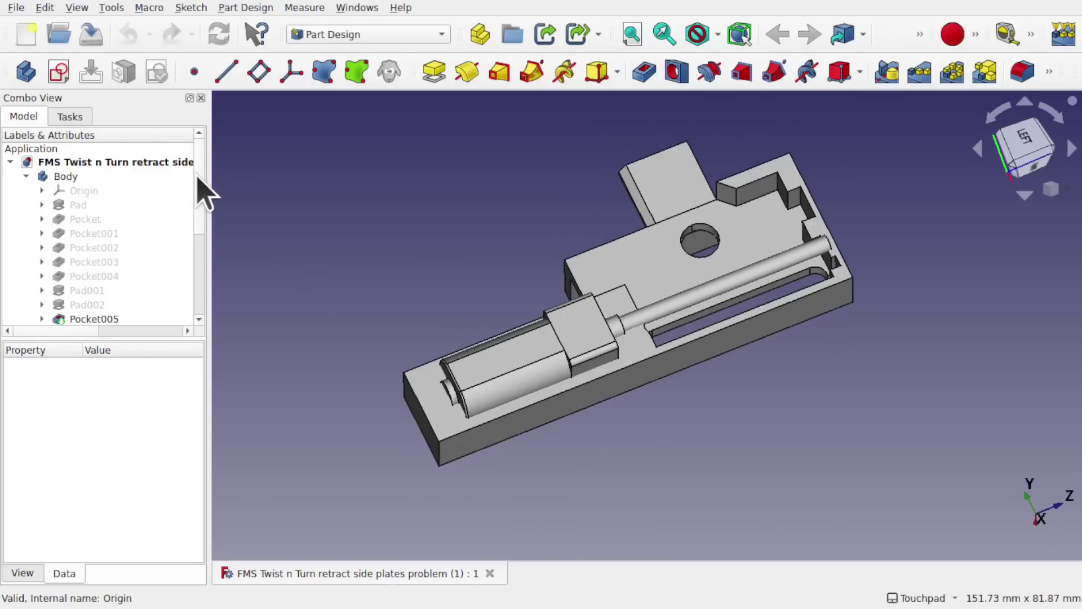
mouse_move(196, 174)
mouse_down()
mouse_move(203, 253)
mouse_move(203, 180)
mouse_up()
click(76, 178)
right_click(77, 179)
click(112, 186)
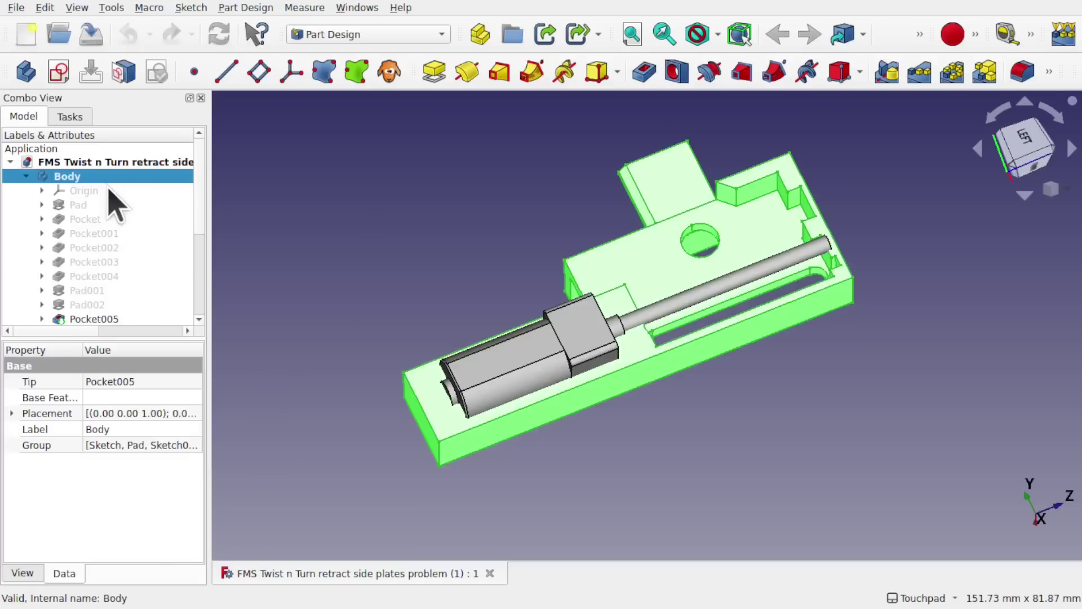
click(411, 242)
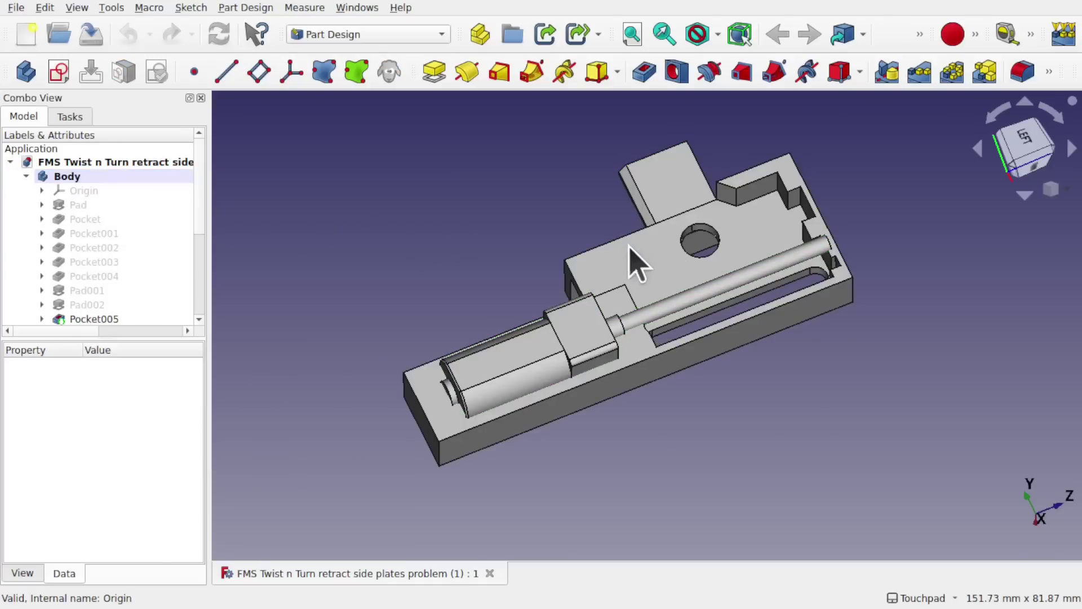
Set up a Boolean operation on the side plate, adding the motor body Body001 and choosing Cut
click(510, 373)
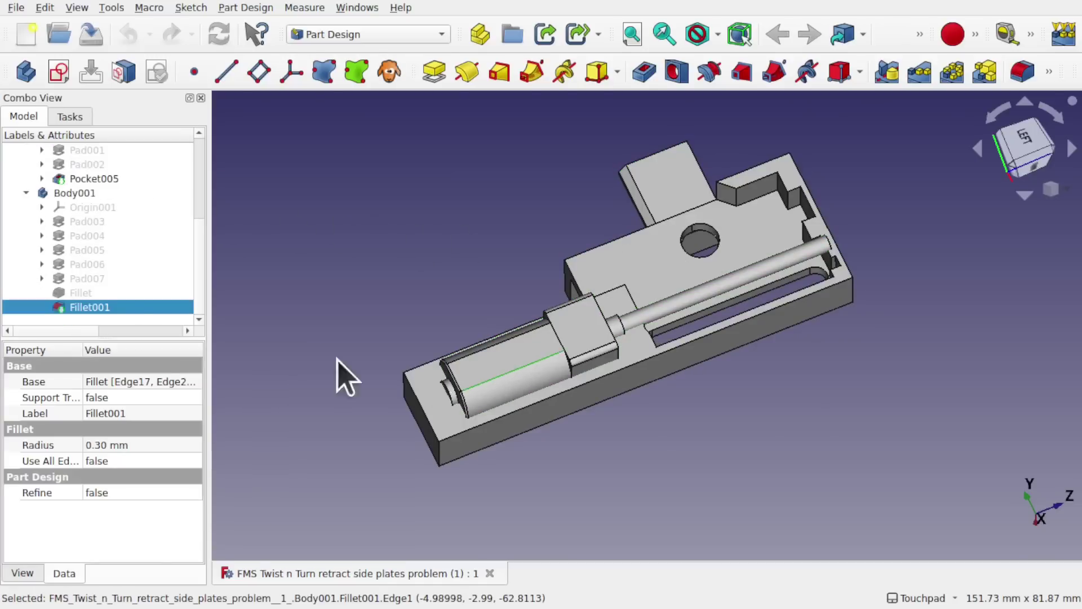
click(519, 230)
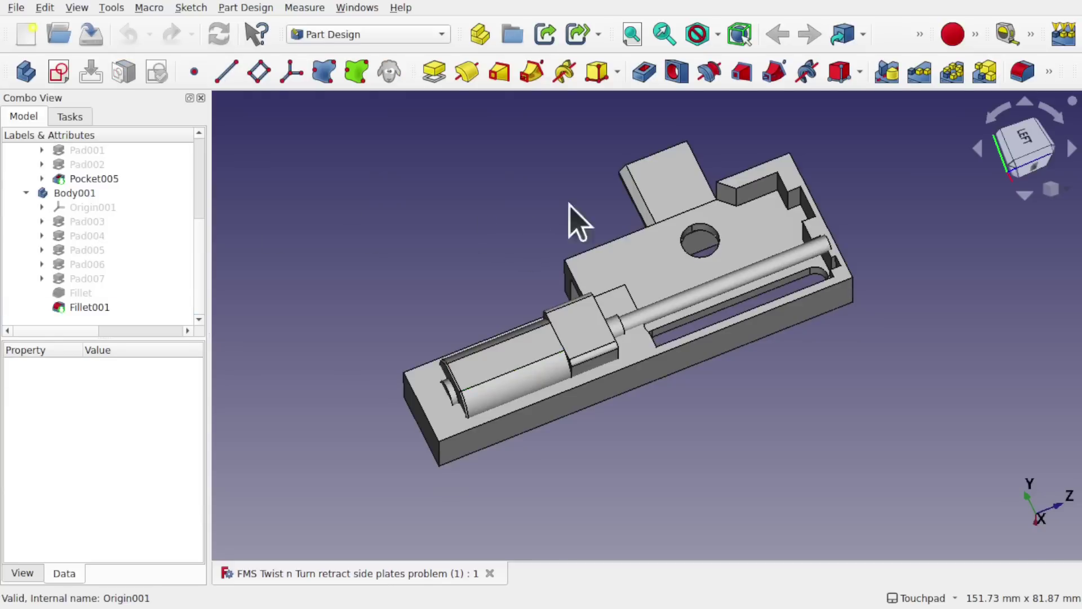
click(1049, 72)
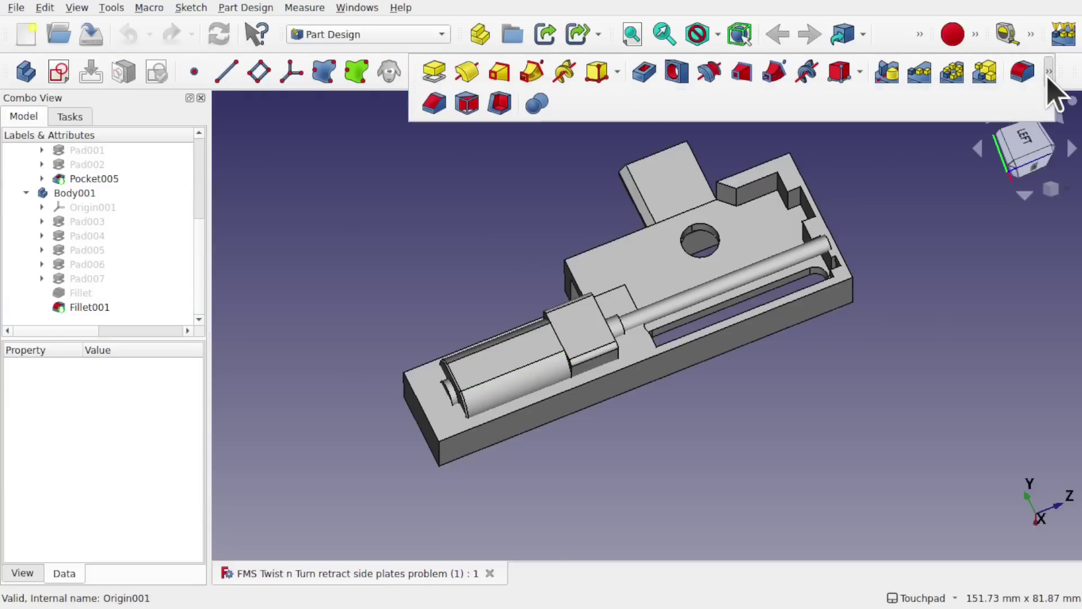
click(537, 106)
click(59, 213)
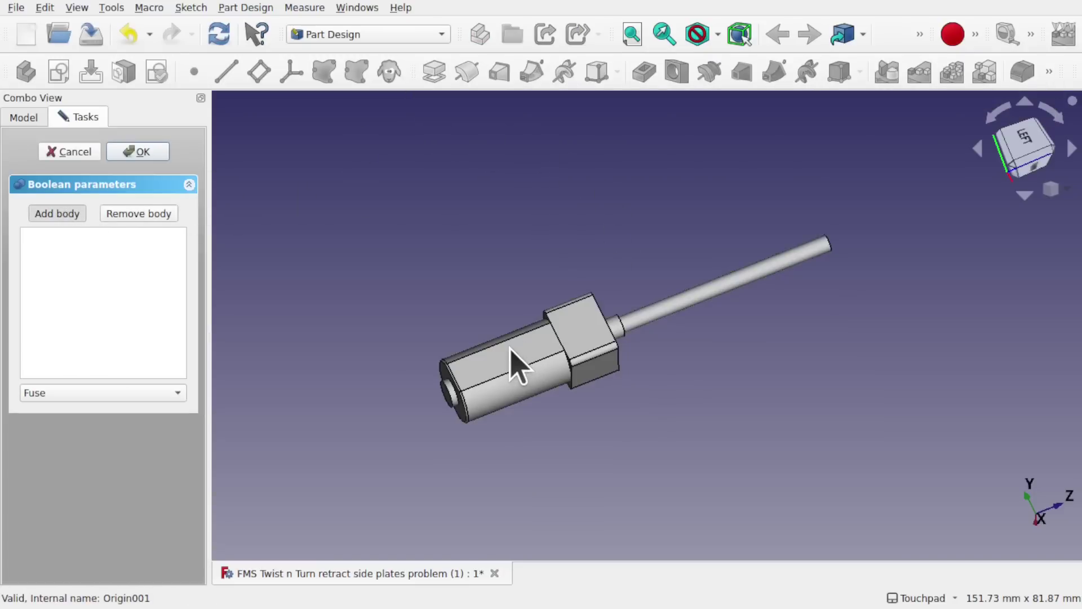
click(566, 377)
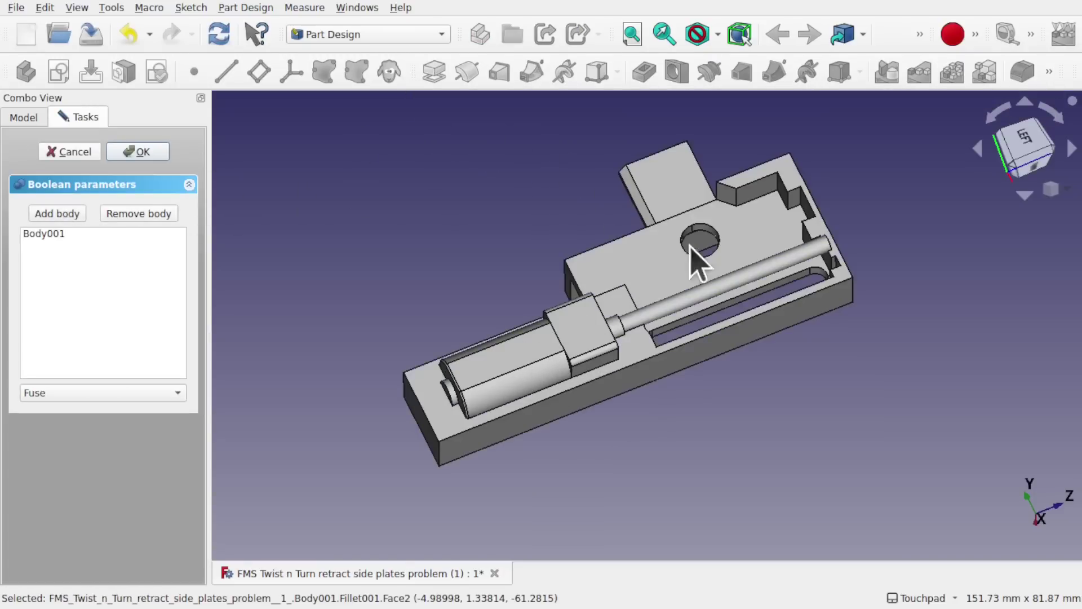
alt+drag(623, 362, 616, 340)
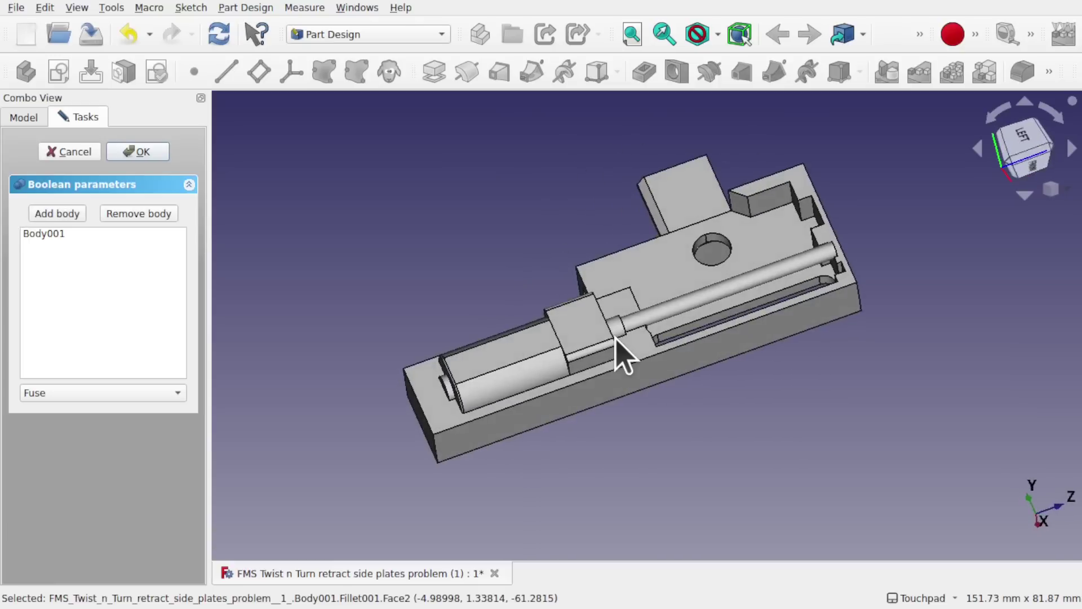
click(107, 396)
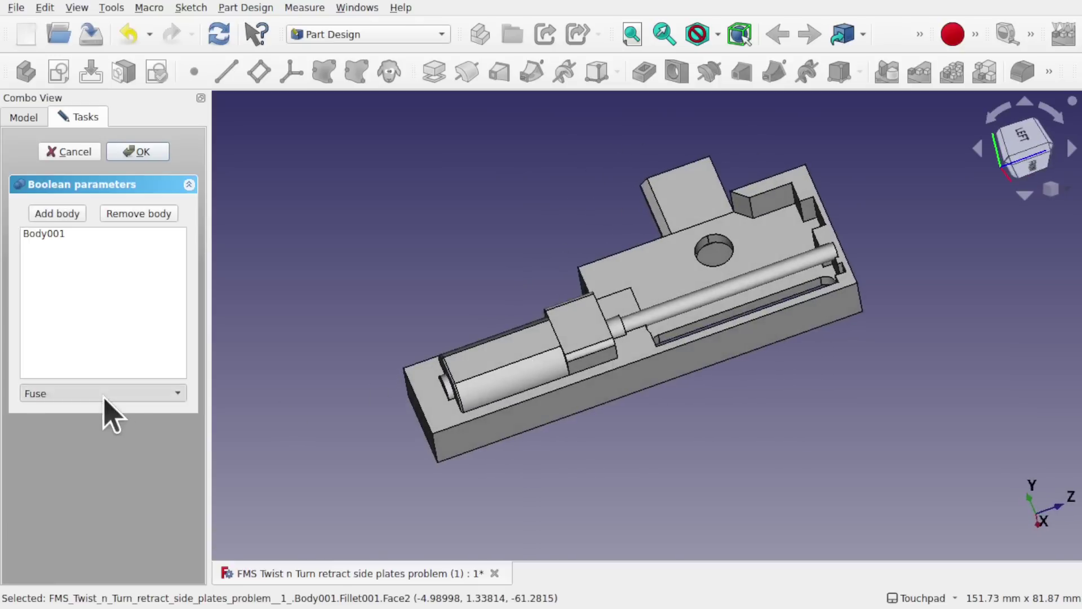
click(97, 410)
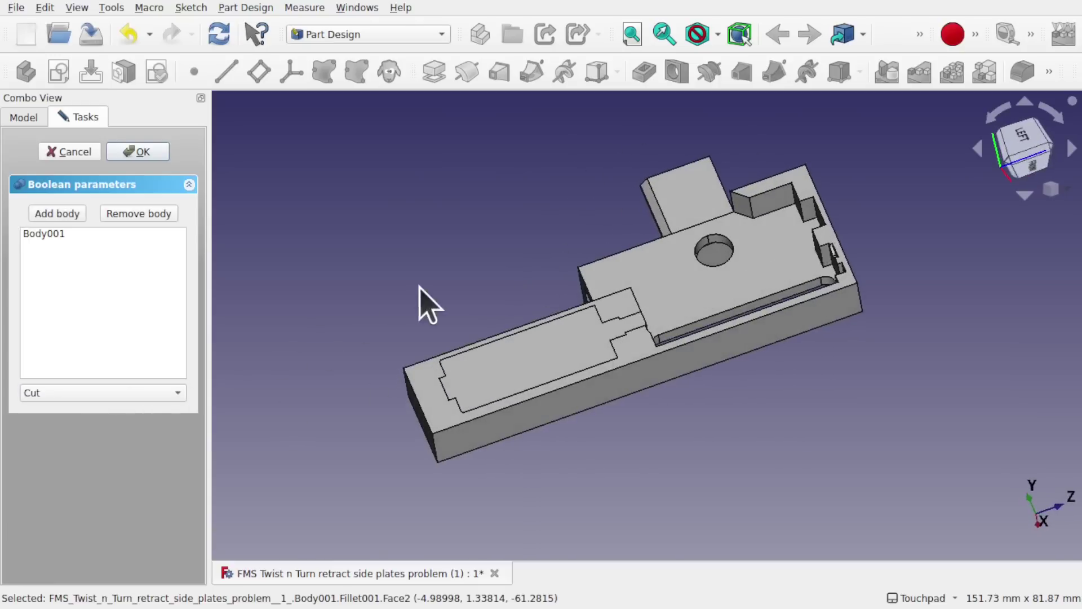
alt+drag(420, 299, 532, 363)
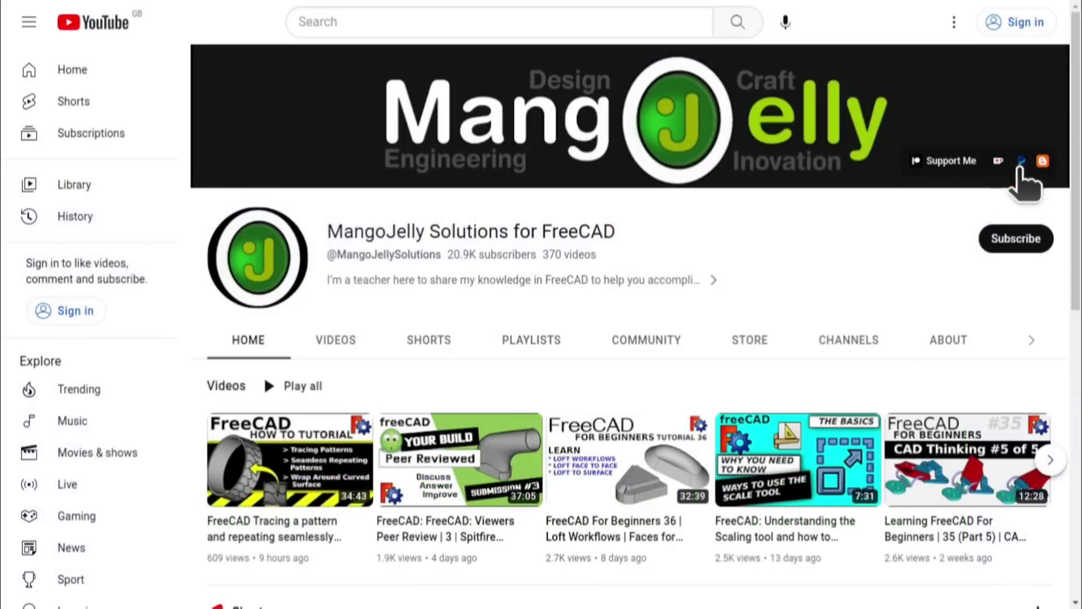
Open the MangoJelly Solutions channel's About page on YouTube and look through its description
click(949, 341)
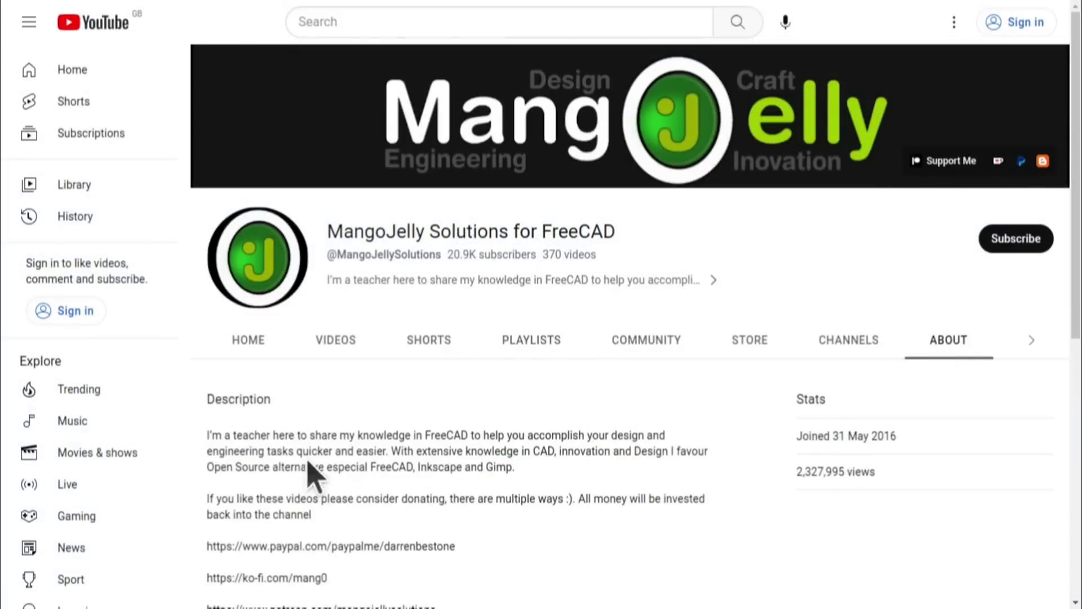
scroll(234, 437, down, 3)
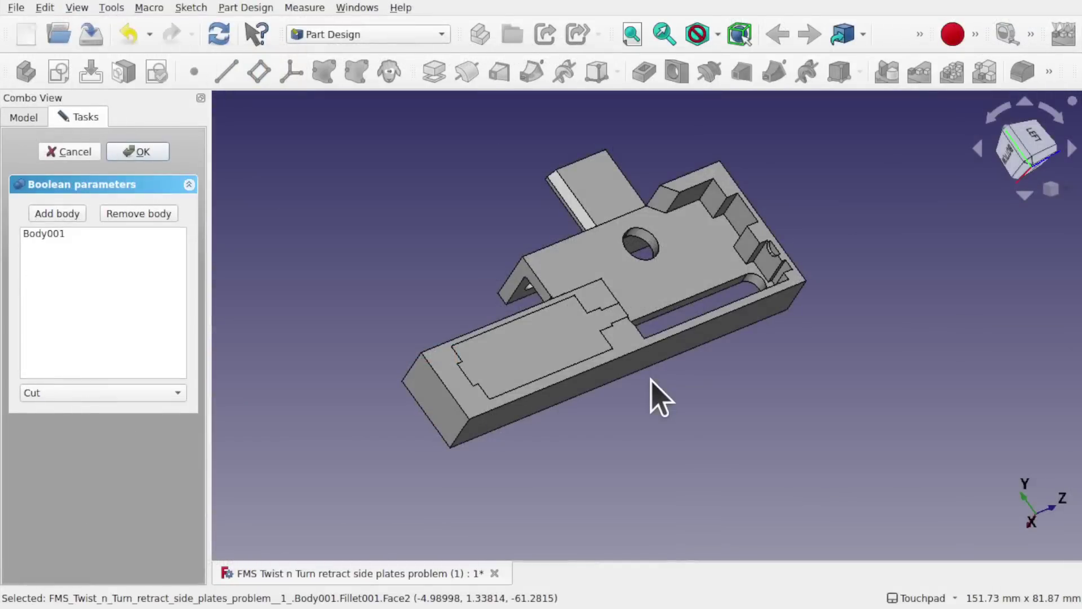
Accept the Boolean cut and enlarge the model tree area to show the whole feature list
click(159, 157)
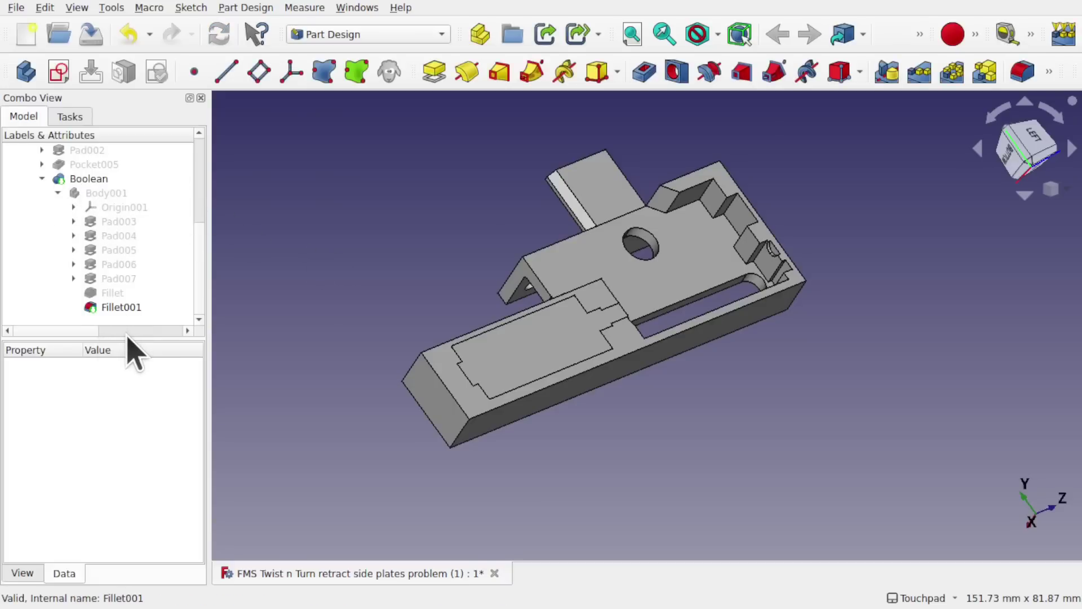
drag(127, 338, 128, 473)
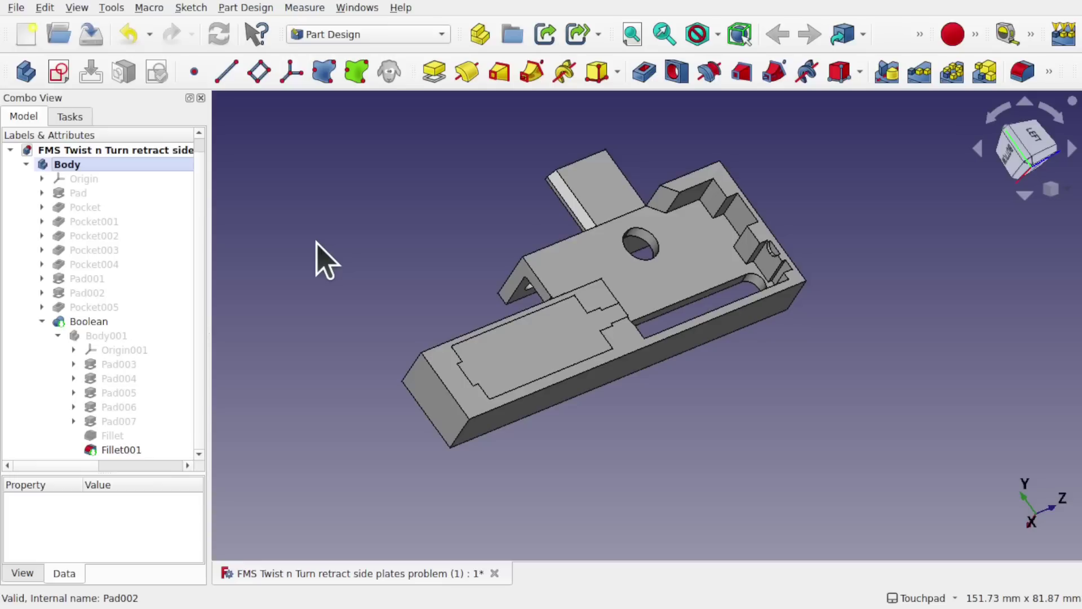
Run Check Geometry from the Part workbench on Body with the BOP check enabled
click(351, 38)
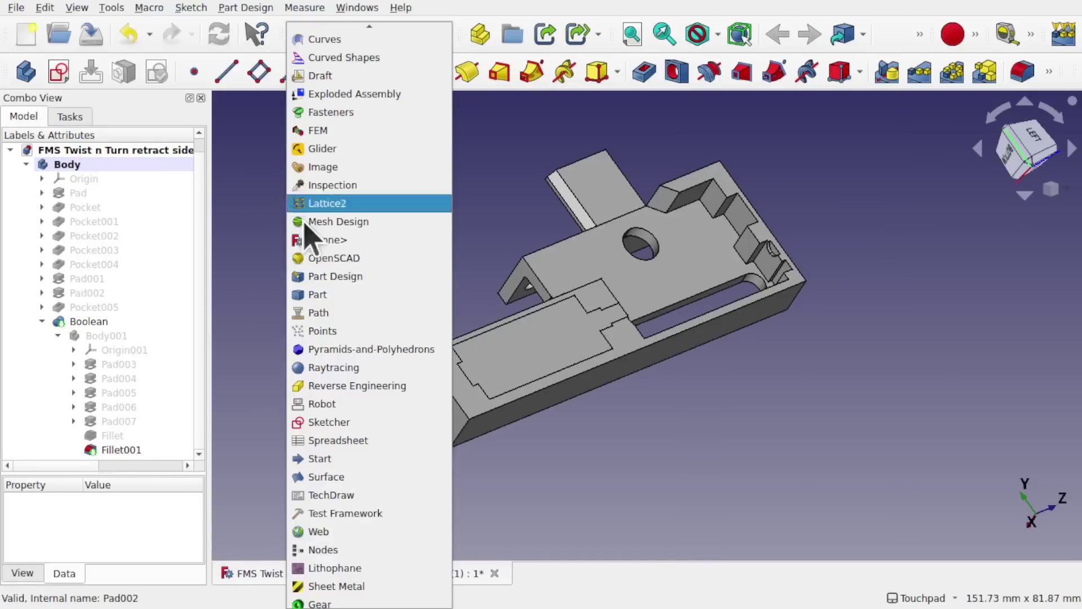
click(316, 293)
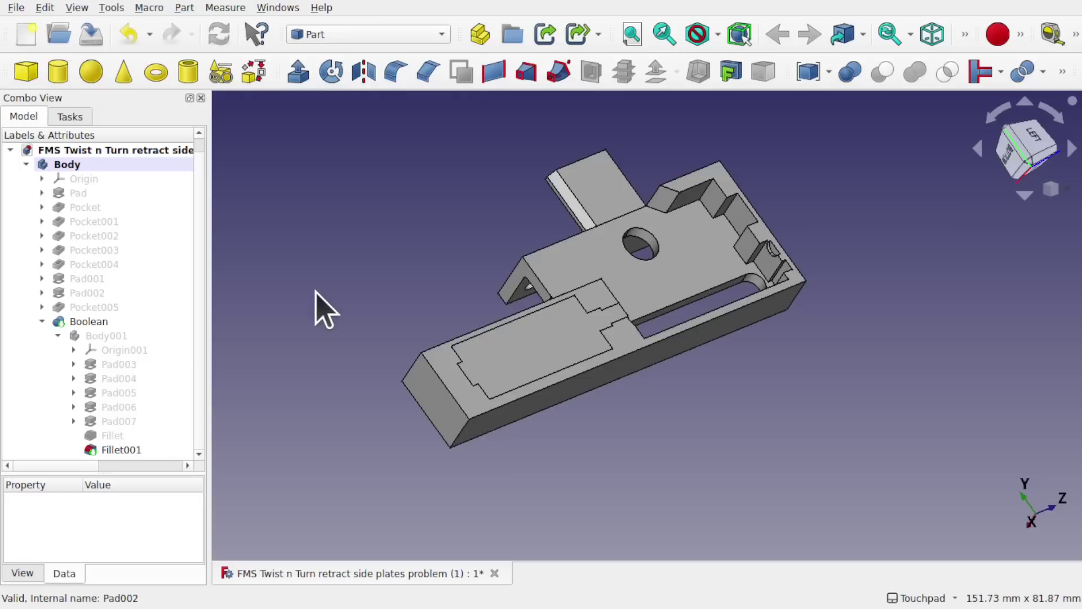
click(78, 167)
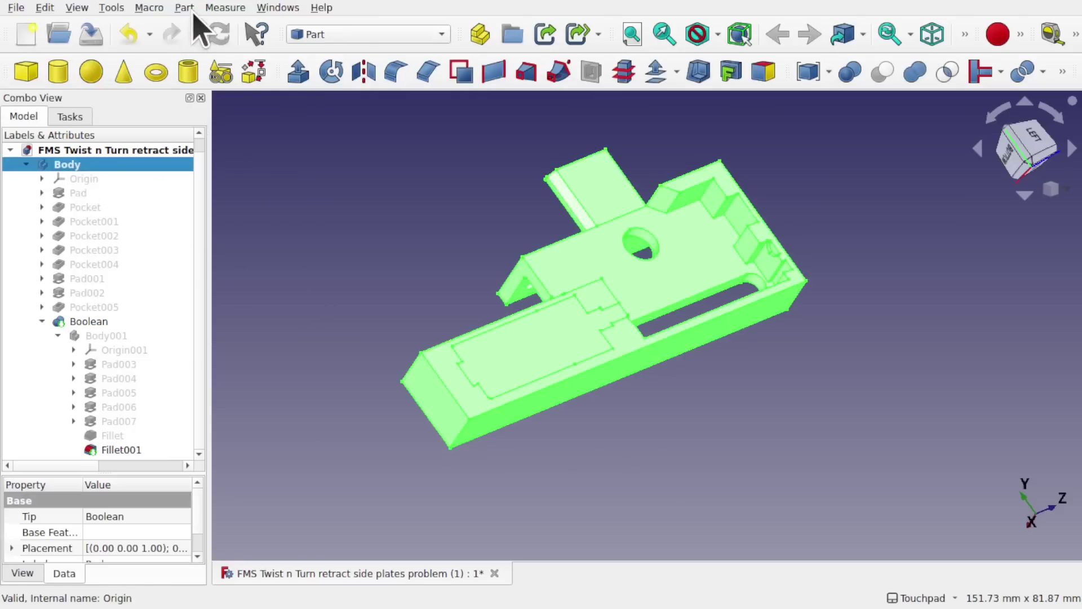
click(188, 9)
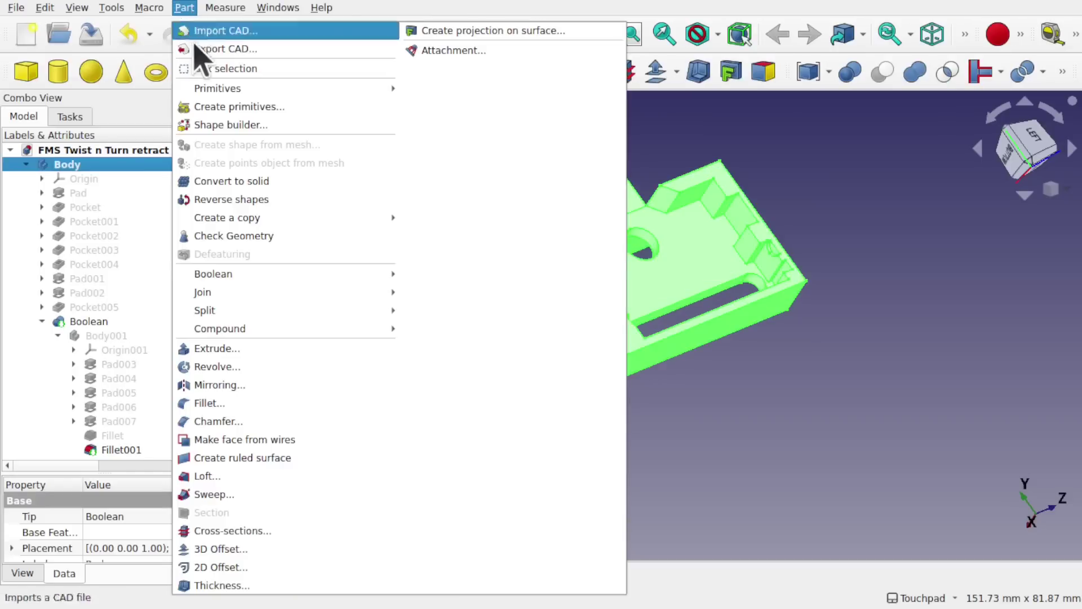
click(260, 237)
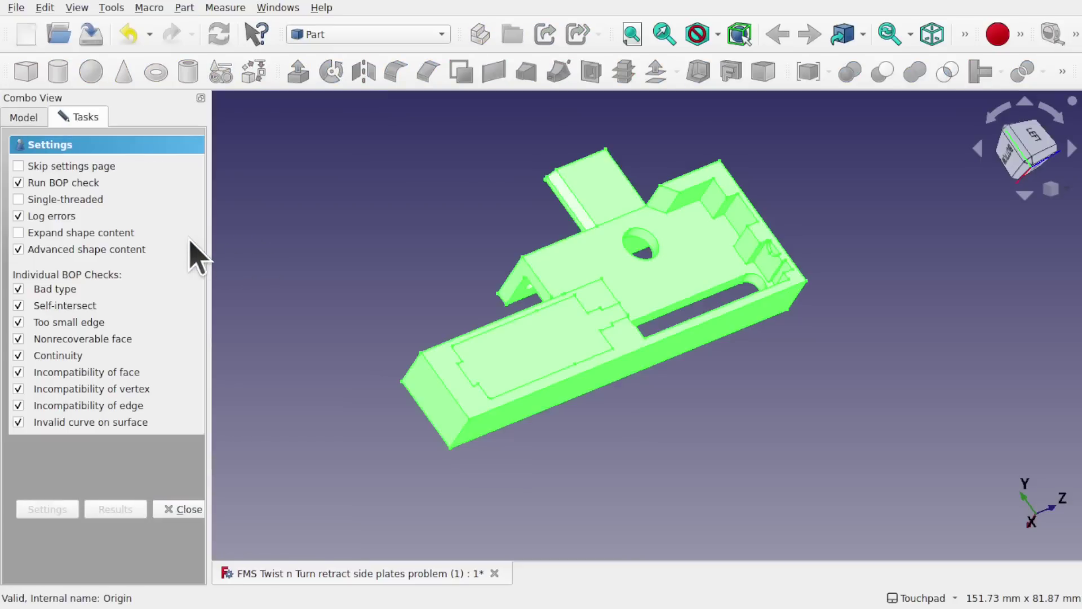
drag(208, 243, 320, 252)
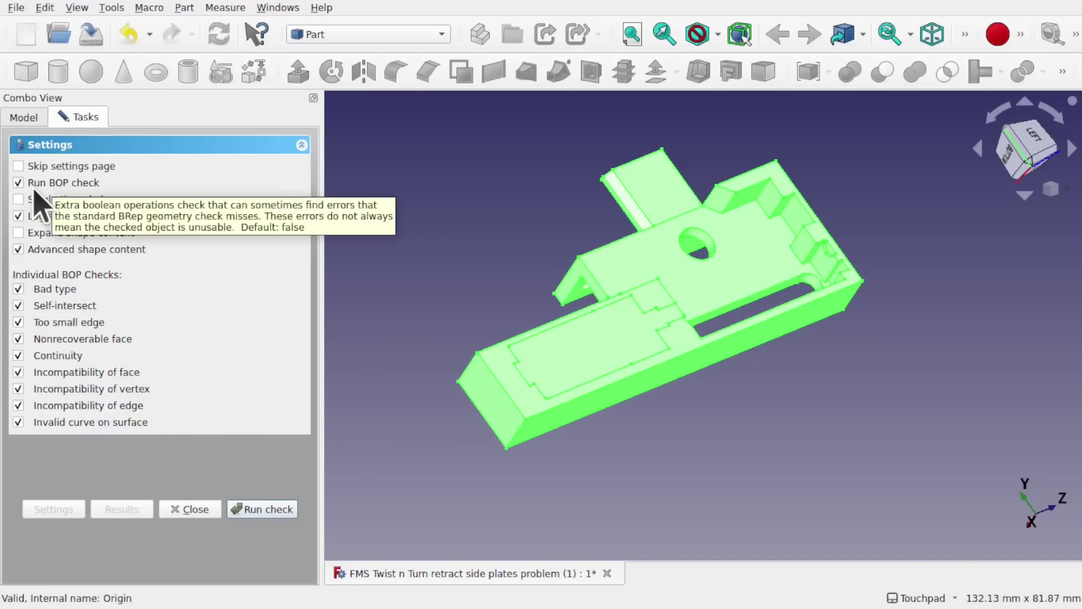
click(266, 510)
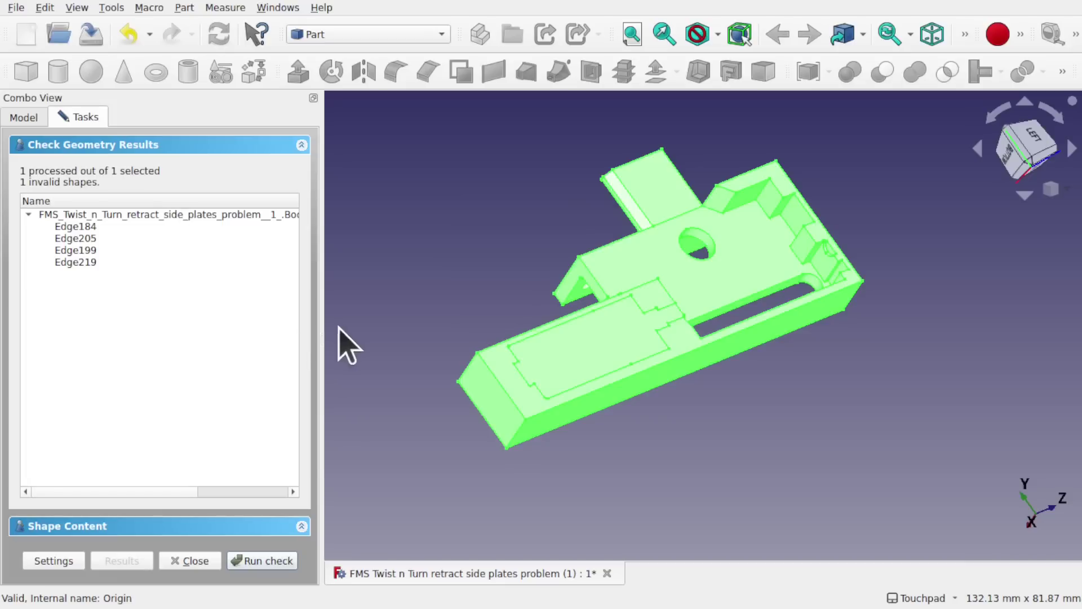
Examine the type and error of each edge in the geometry check results, and close the check
drag(322, 337, 519, 355)
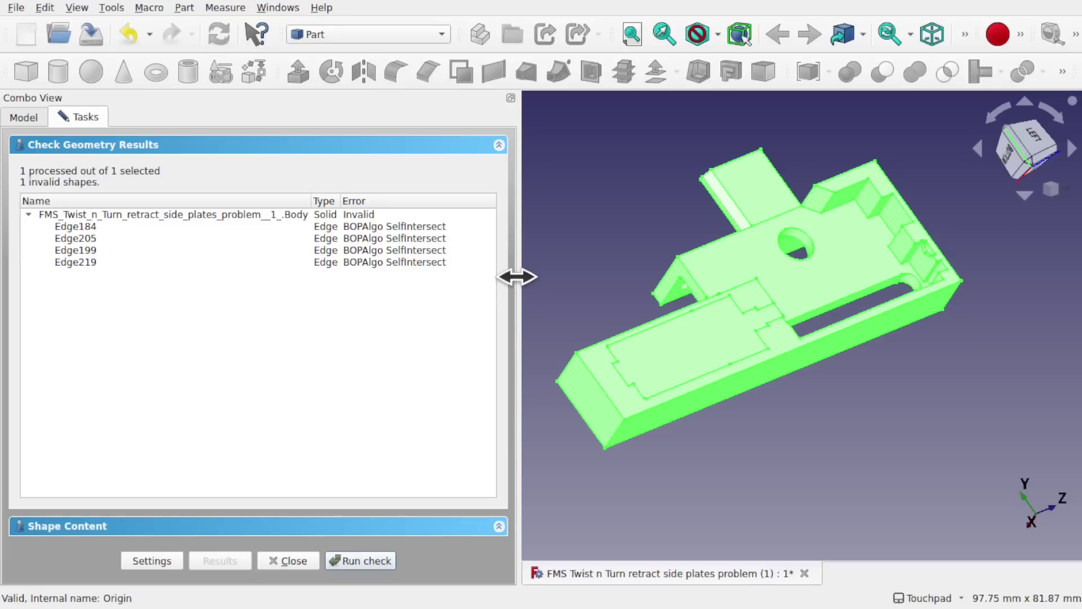
drag(515, 276, 331, 293)
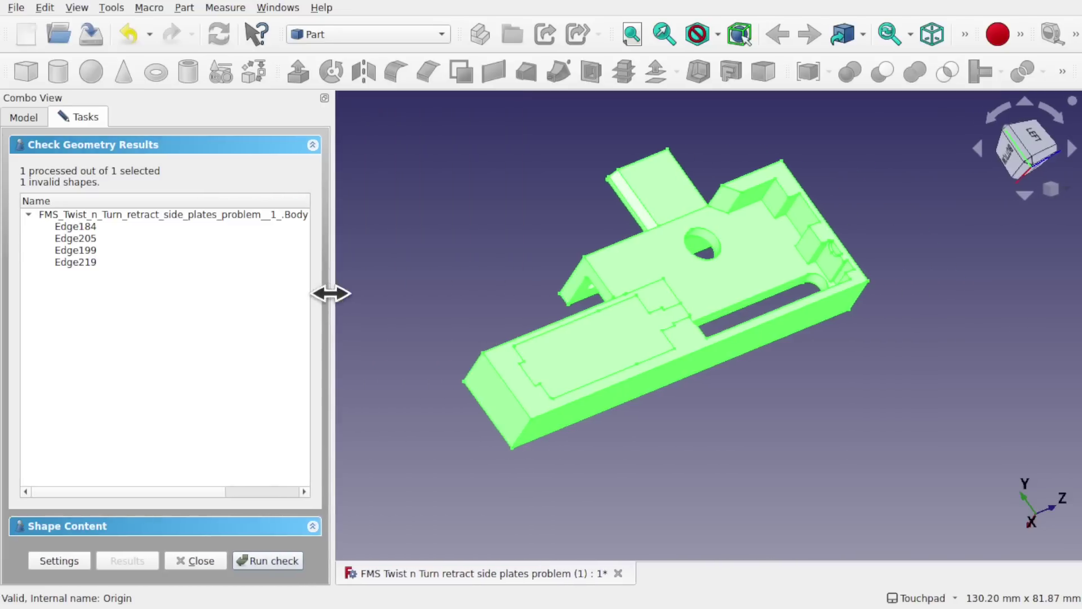
click(196, 564)
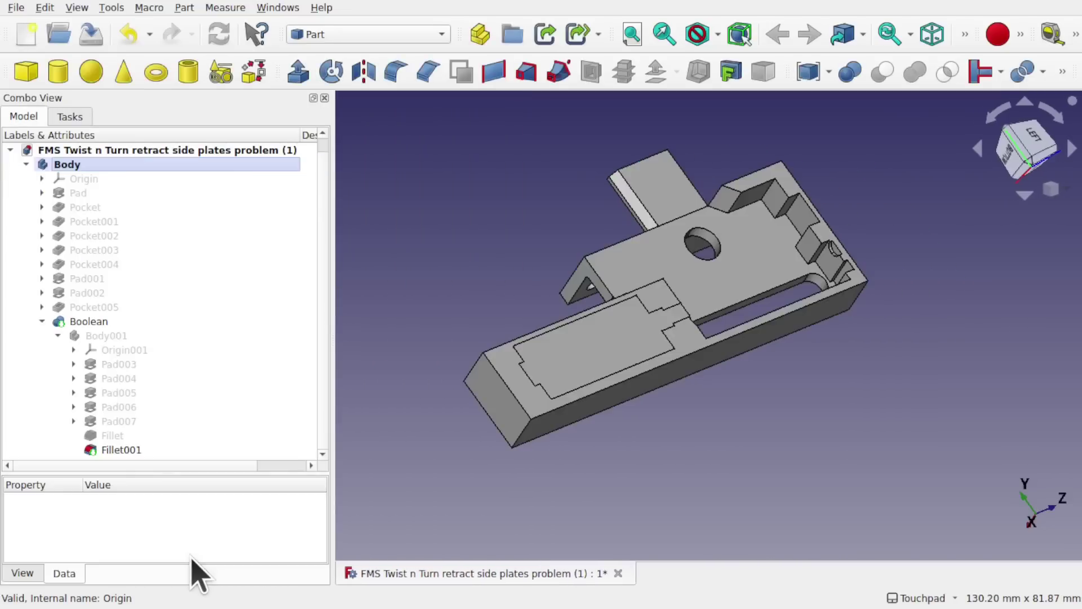
Create a new document and start a sketch on the XY-Plane in the Sketcher workbench
click(27, 36)
click(379, 35)
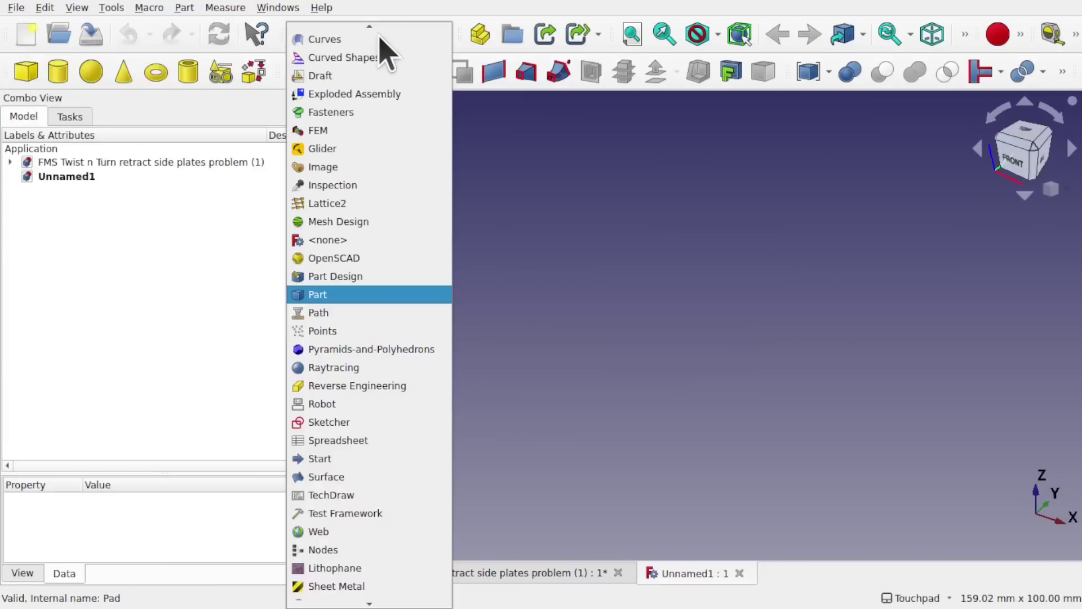
click(354, 423)
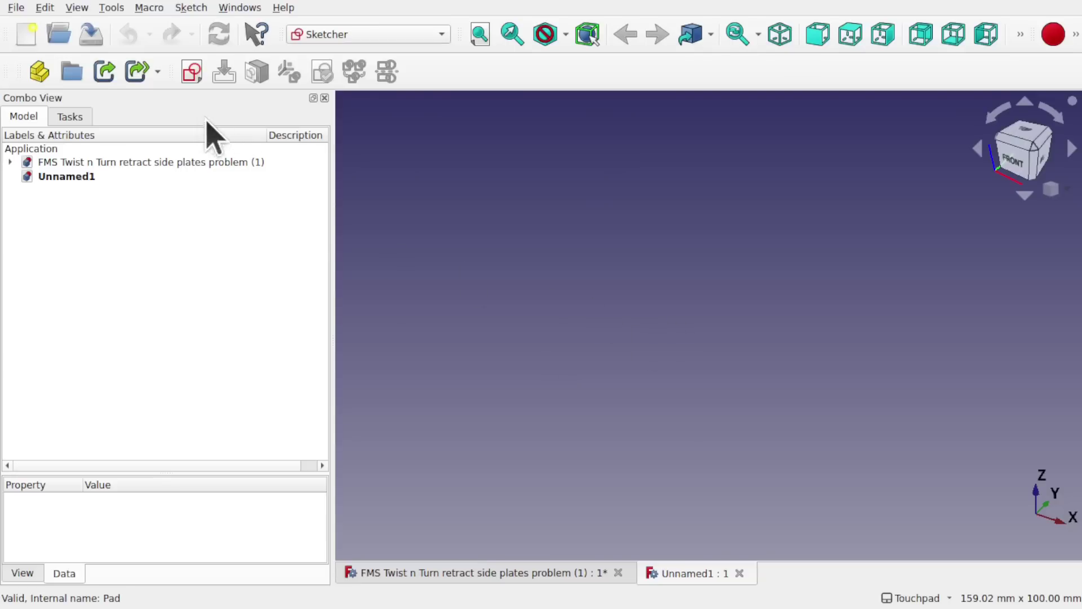
click(191, 73)
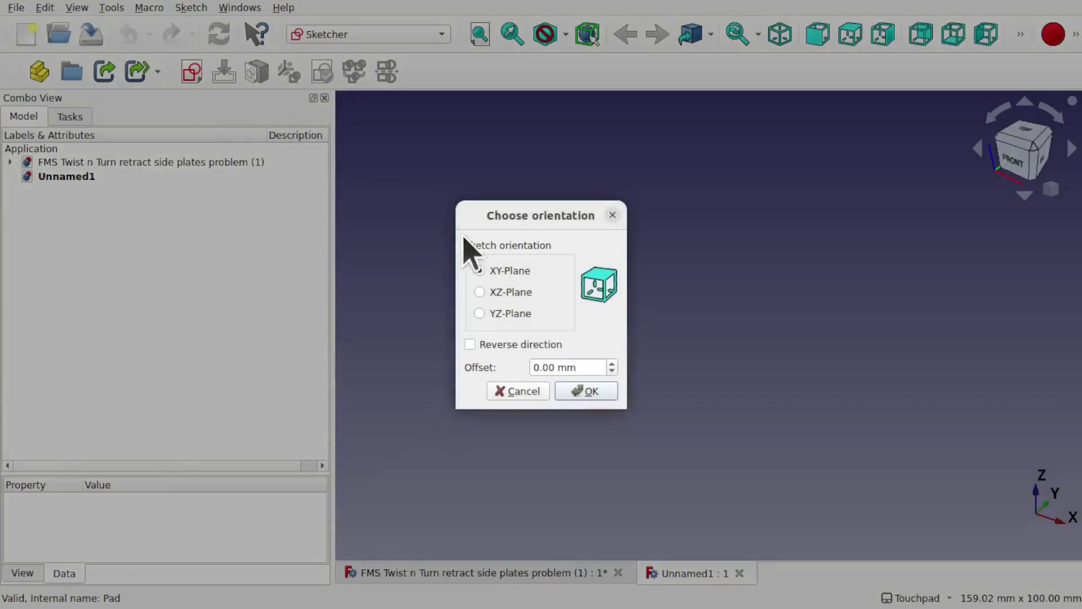
click(584, 390)
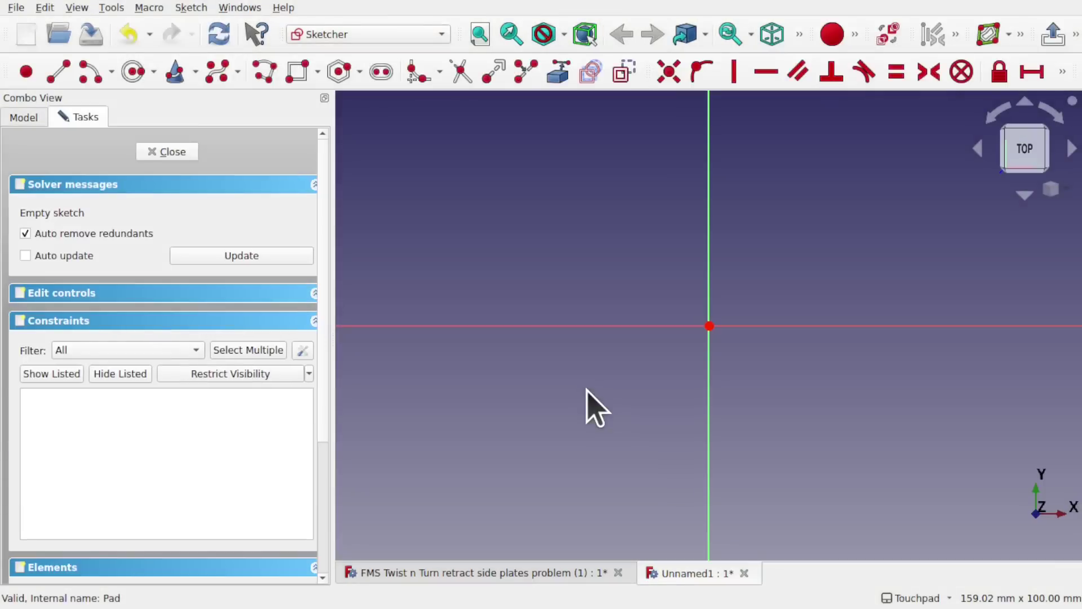
Draw a closed B-spline that crosses itself like a figure eight, through eight control points around the origin, and close the sketch
drag(334, 337, 247, 324)
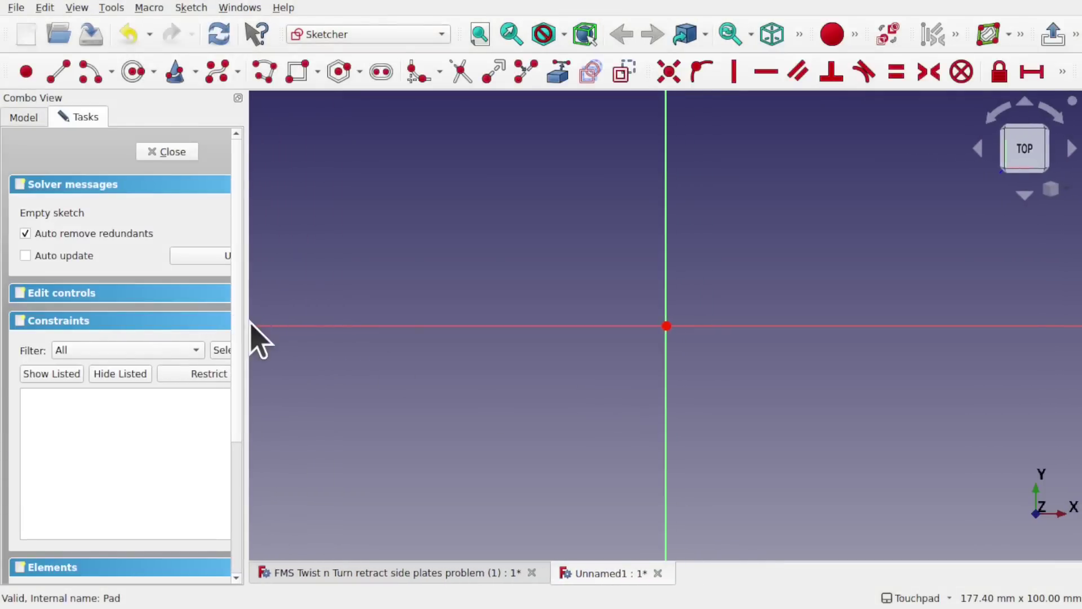
click(218, 78)
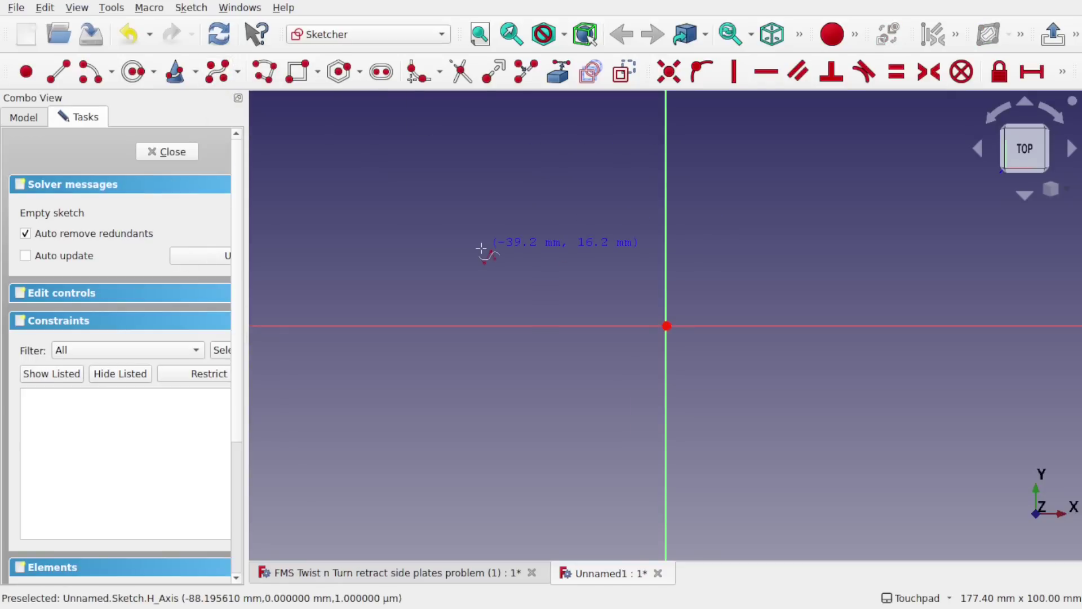
click(481, 248)
click(582, 238)
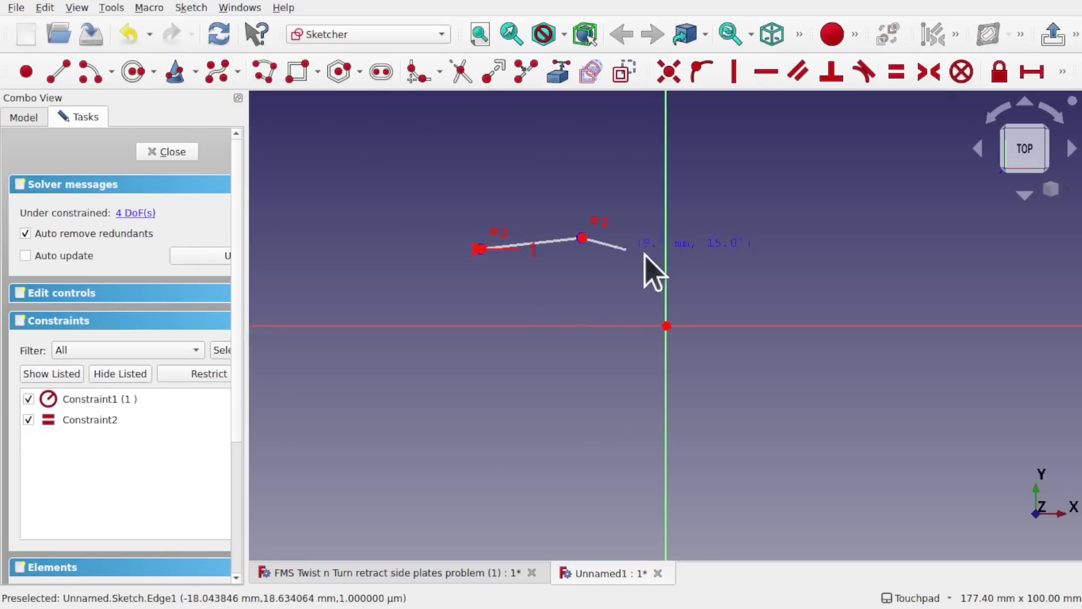
click(698, 290)
click(714, 442)
click(853, 427)
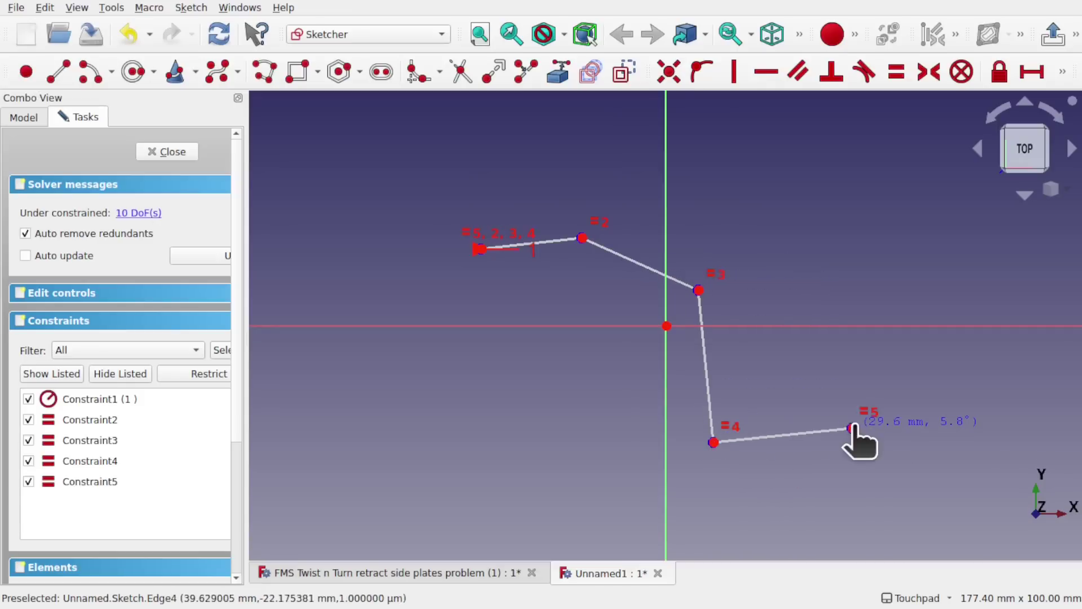
click(820, 359)
click(622, 374)
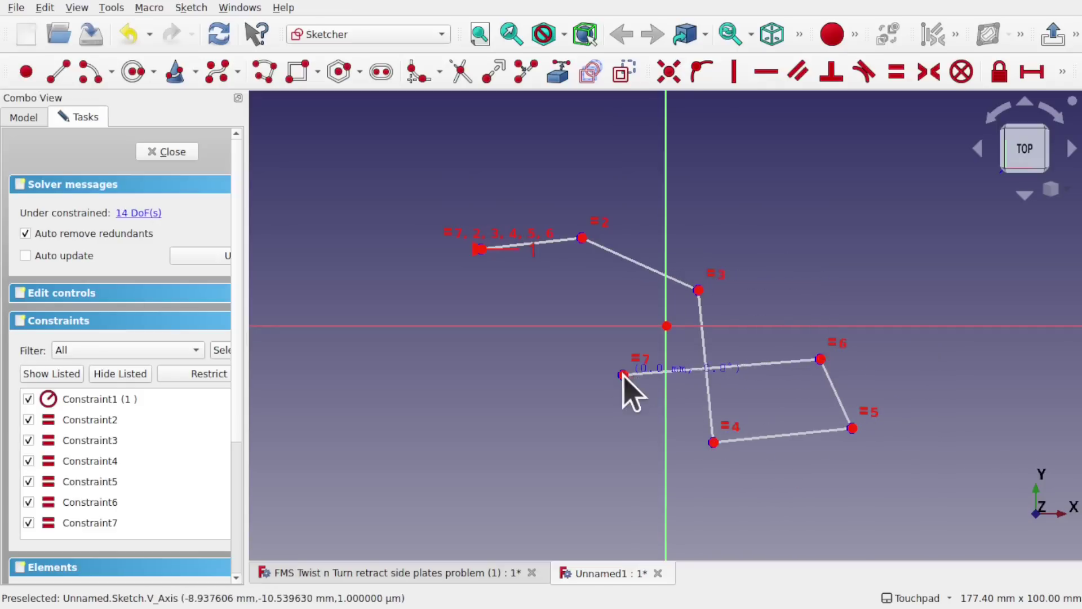
click(497, 302)
scroll(483, 252, up, 5)
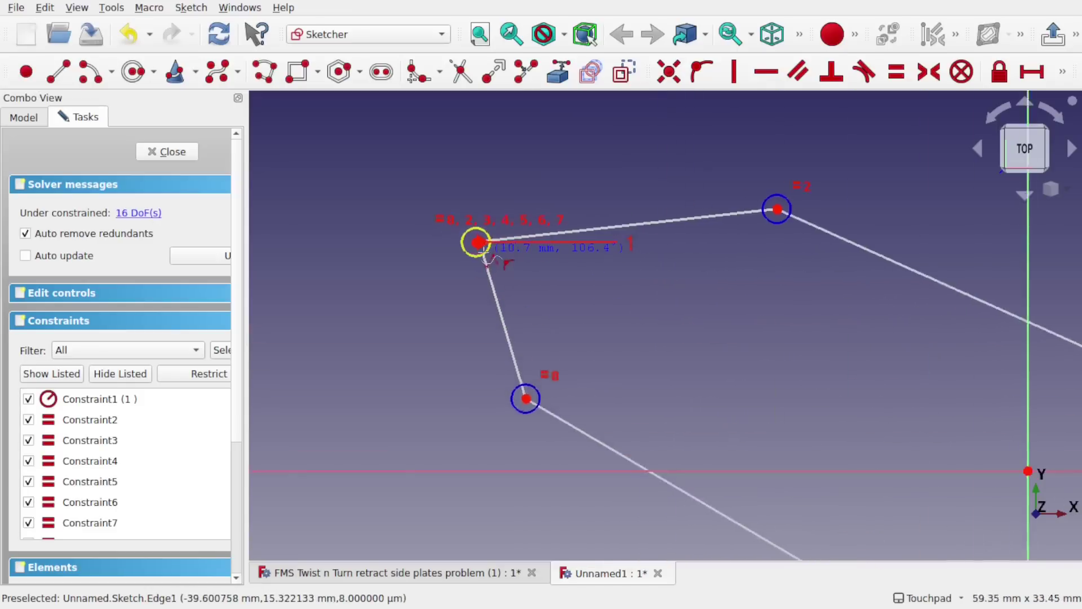
scroll(482, 250, up, 2)
click(470, 233)
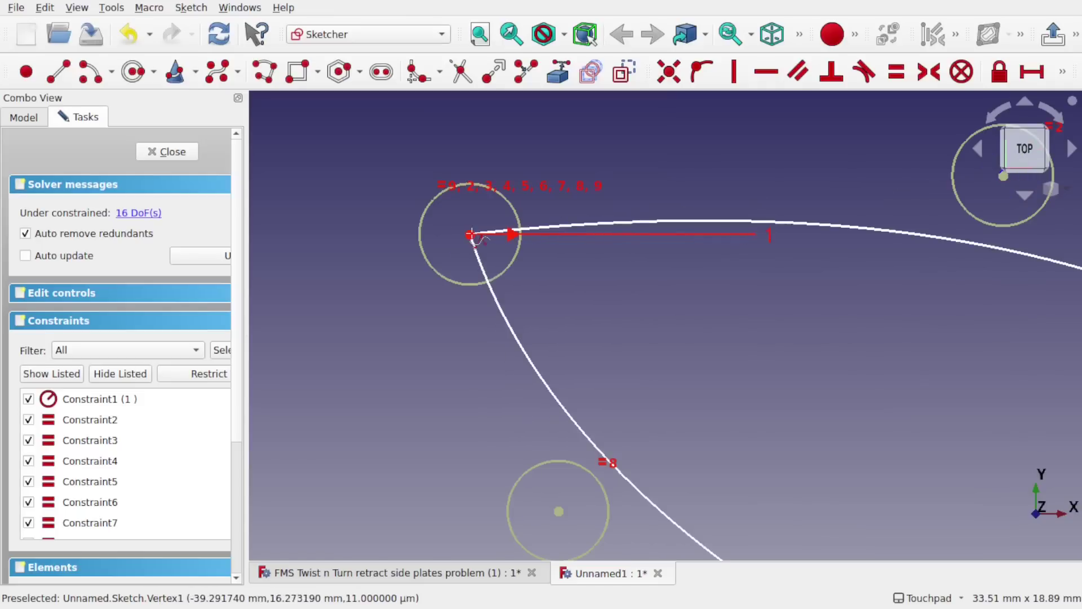
scroll(712, 357, down, 6)
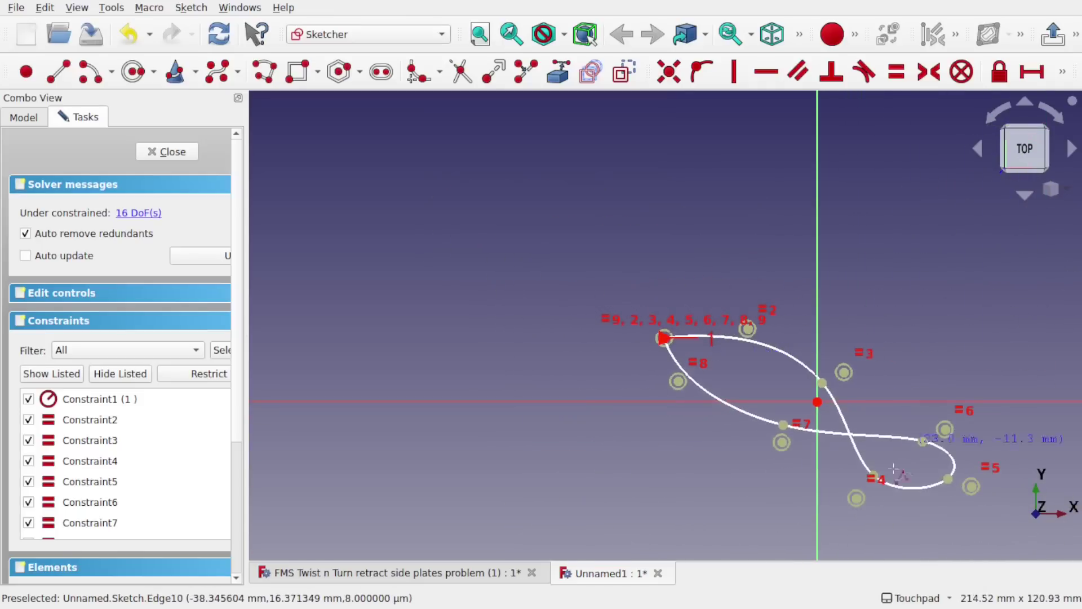
scroll(840, 428, up, 5)
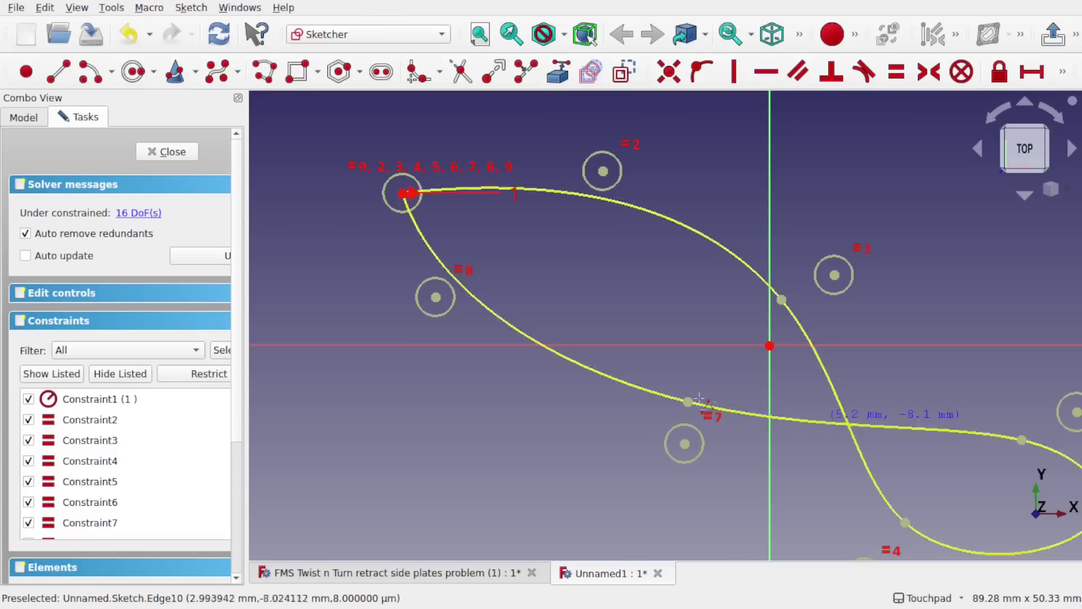
click(177, 153)
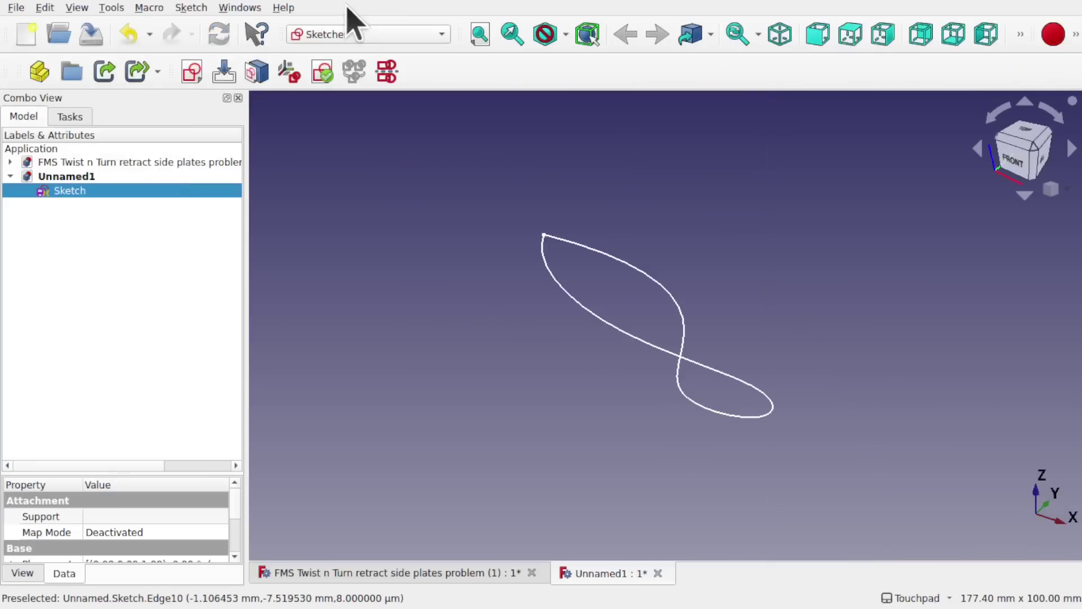
Extrude the self-crossing B-spline sketch in the Part workbench with the default settings
click(354, 35)
click(355, 341)
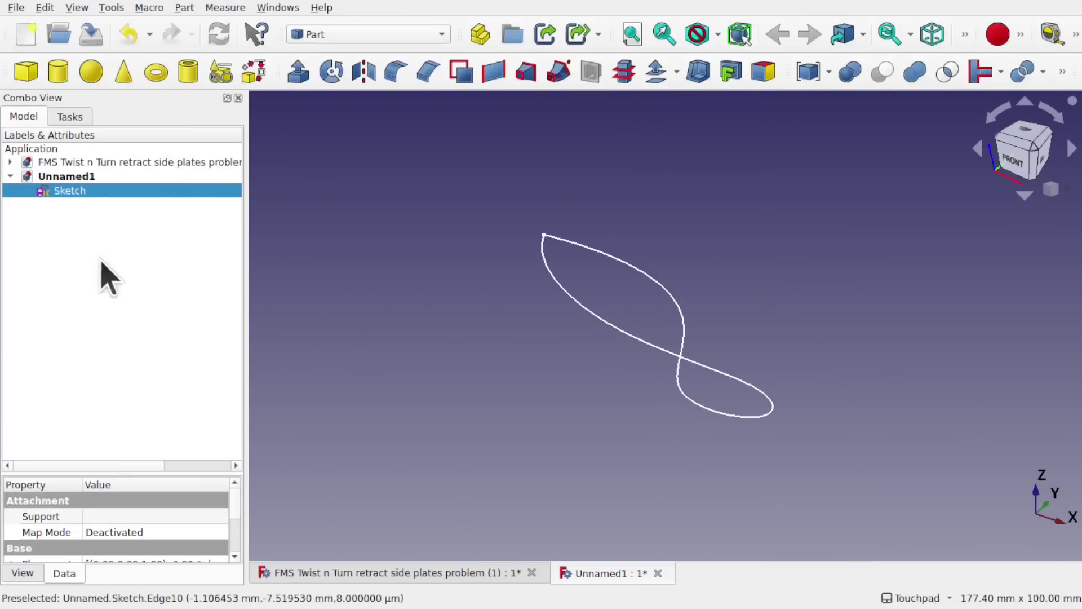
click(300, 88)
click(187, 153)
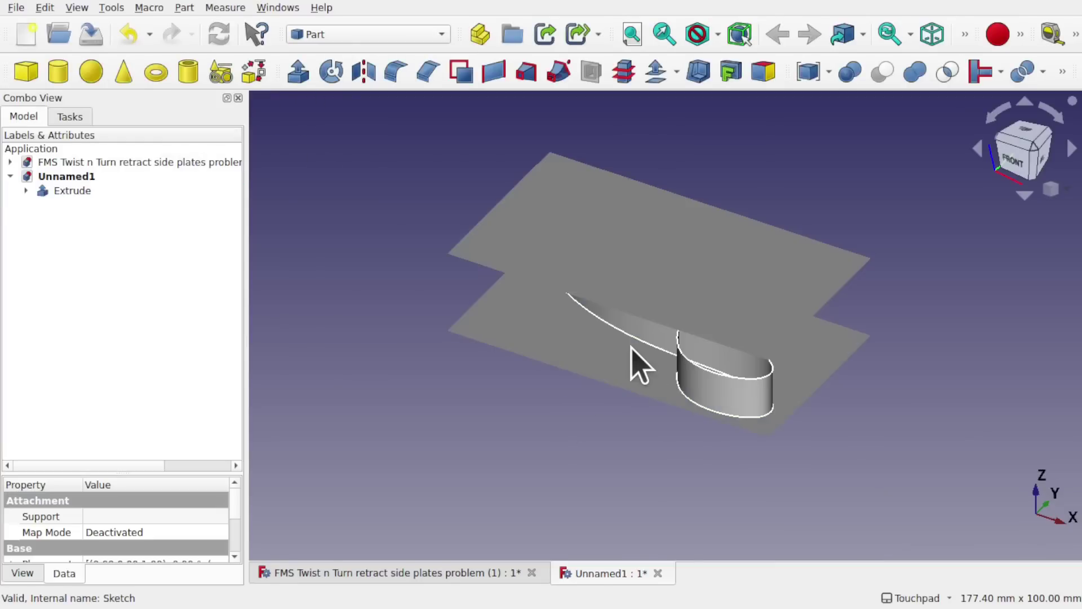
alt+drag(667, 362, 645, 335)
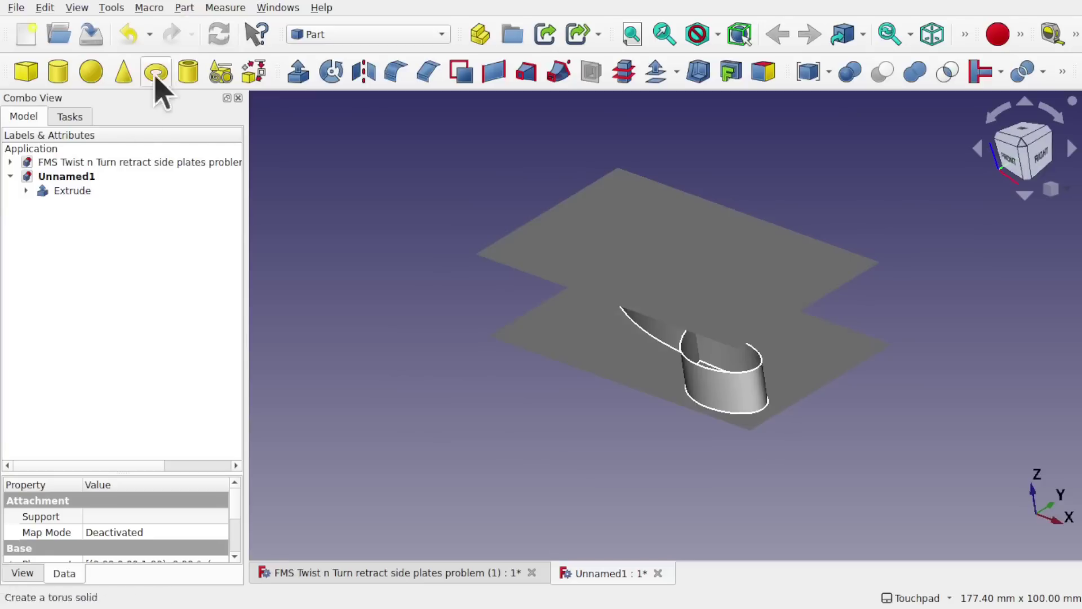
Run Check Geometry on the extrusion with the BOP check enabled and examine the error listed for each face and wire
click(78, 192)
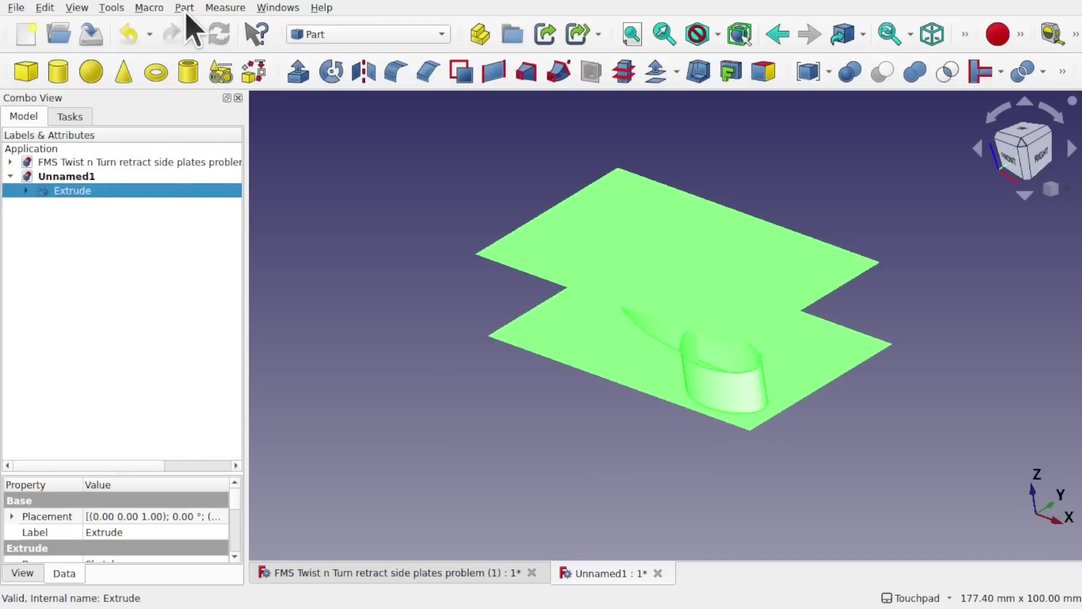
click(185, 8)
click(221, 235)
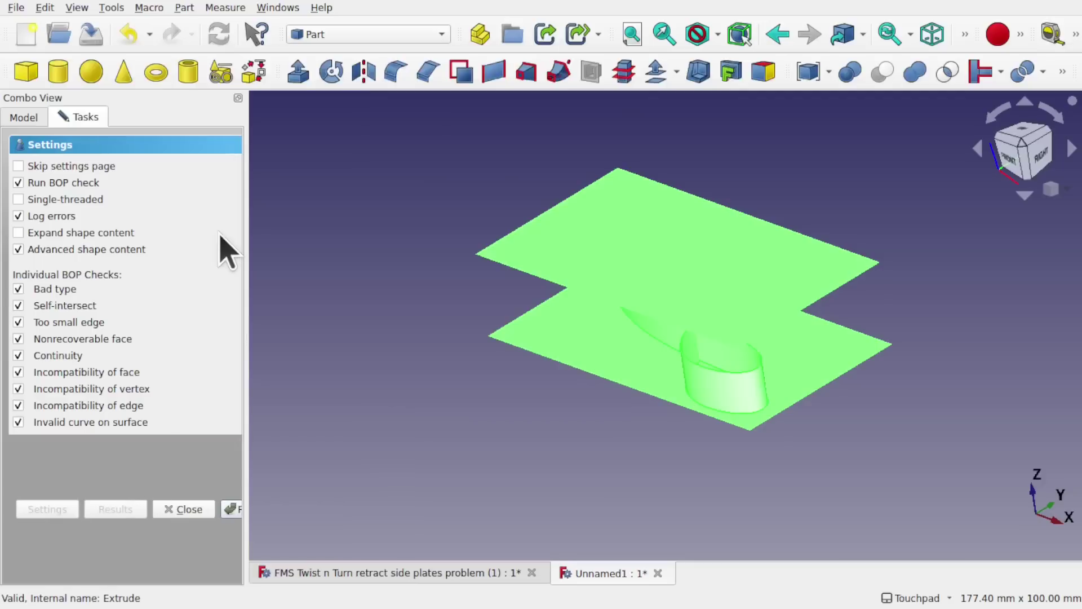
click(233, 509)
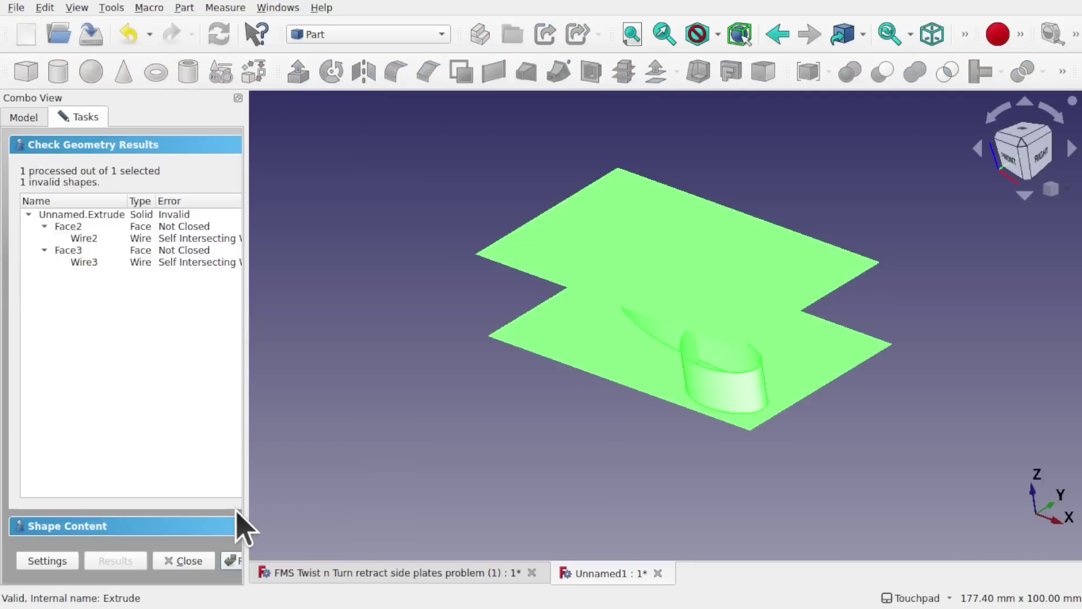
drag(246, 408, 375, 410)
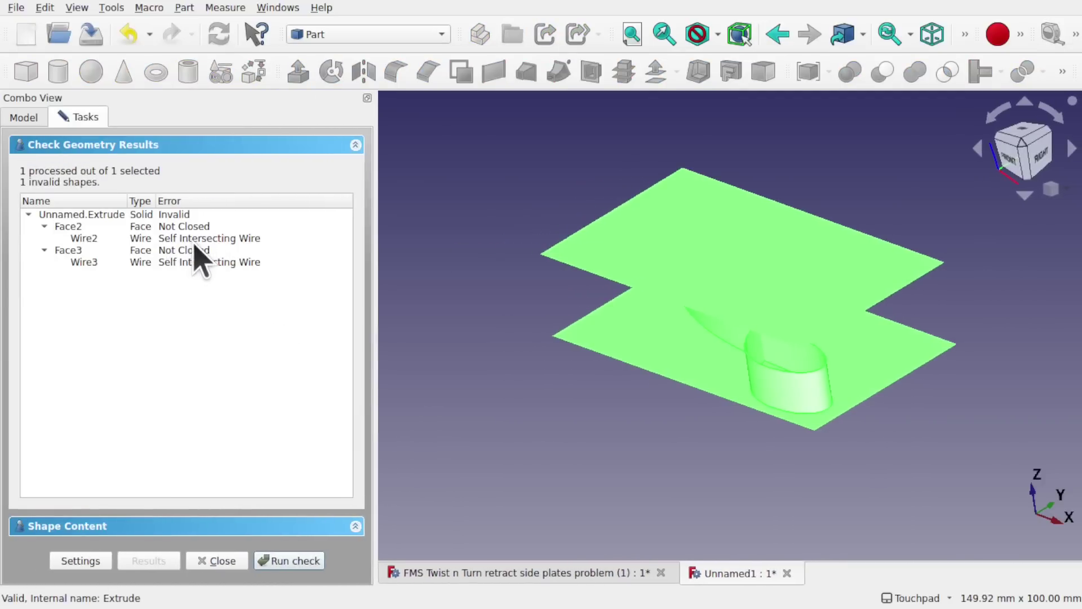
Undo the extrusion and its B-spline sketch, and start a body sketch on XY_Plane in the Part Design workbench
key(ctrl+z)
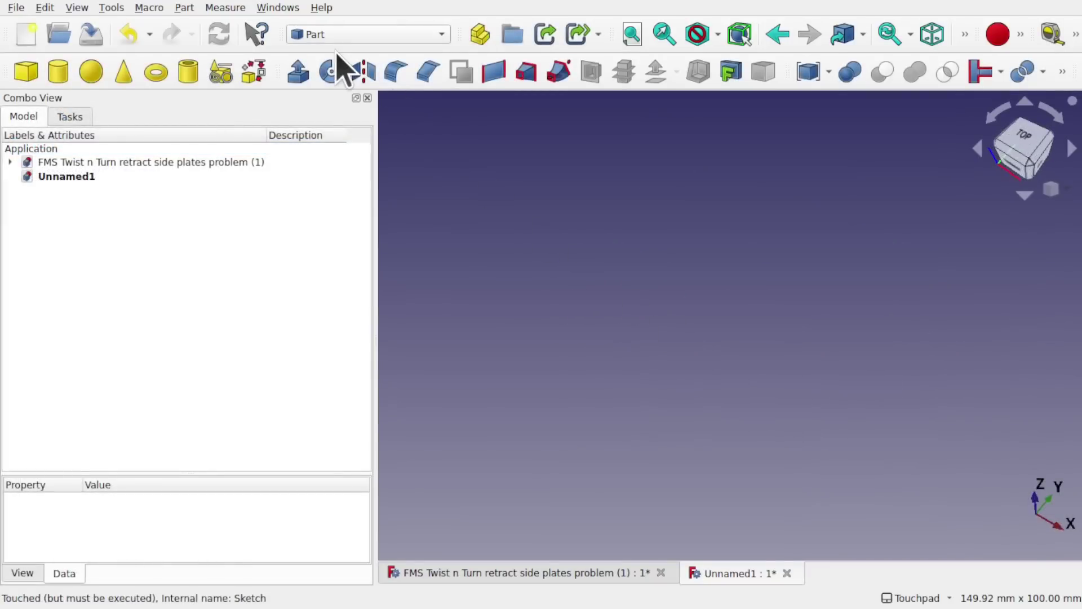
click(360, 35)
click(355, 277)
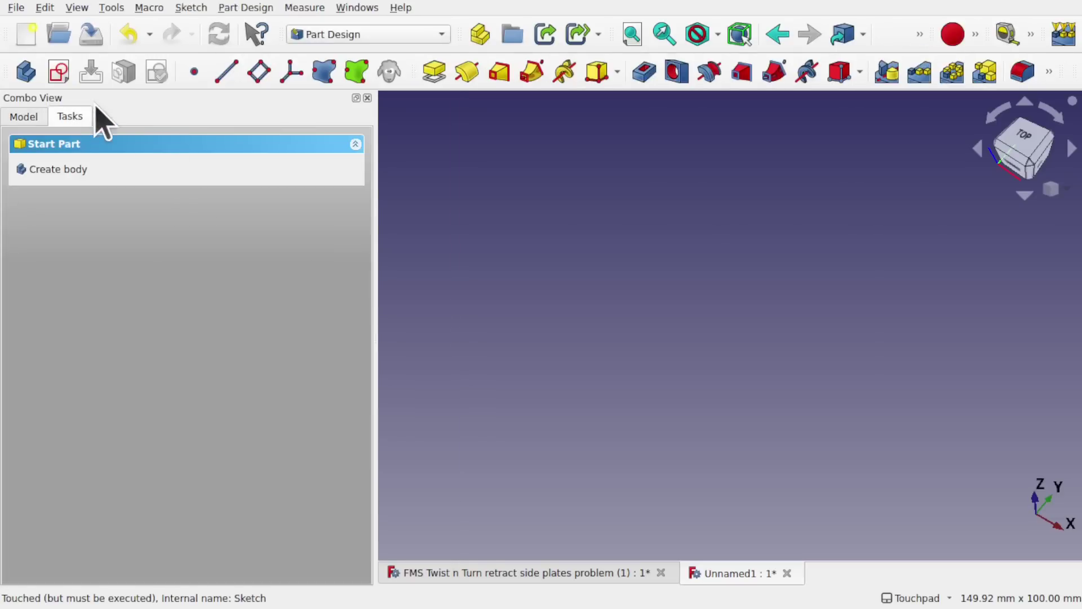
click(56, 74)
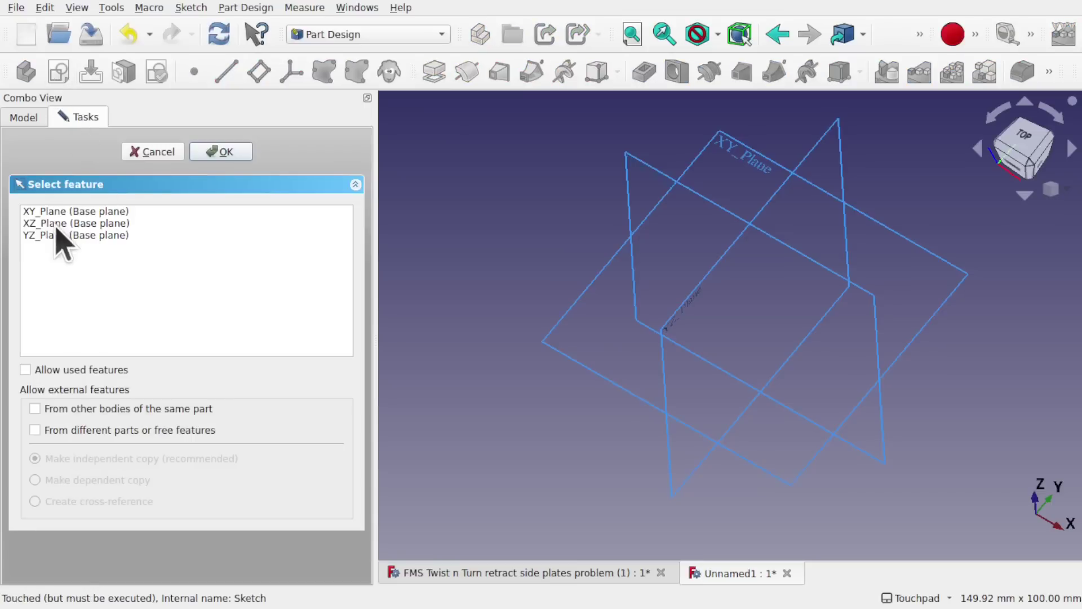
click(79, 212)
click(224, 152)
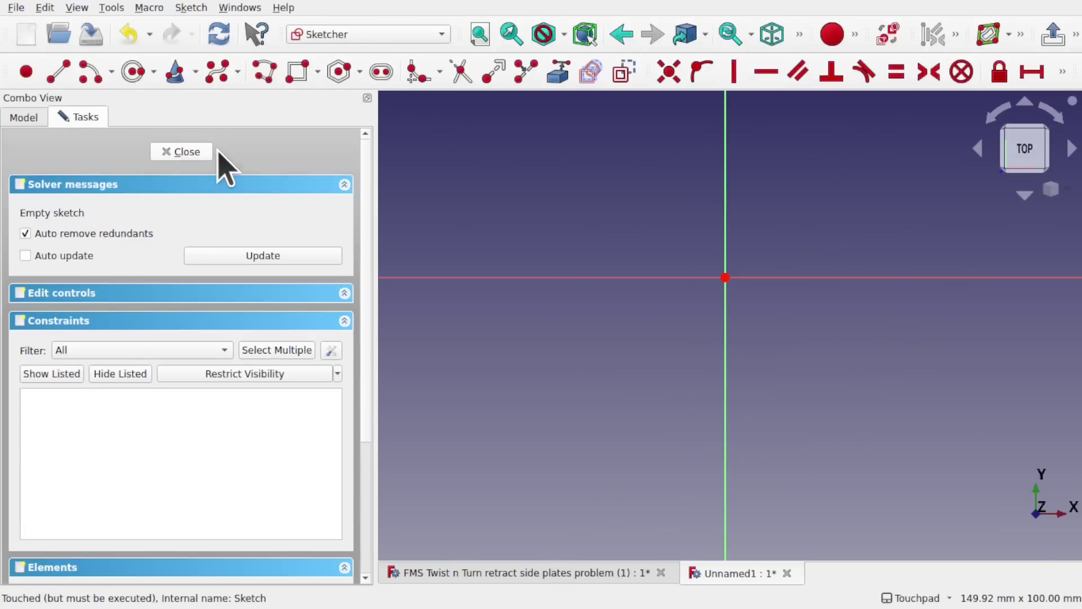
Draw two concentric circles centred on the origin, the second slightly smaller than the first, and close the sketch
click(136, 73)
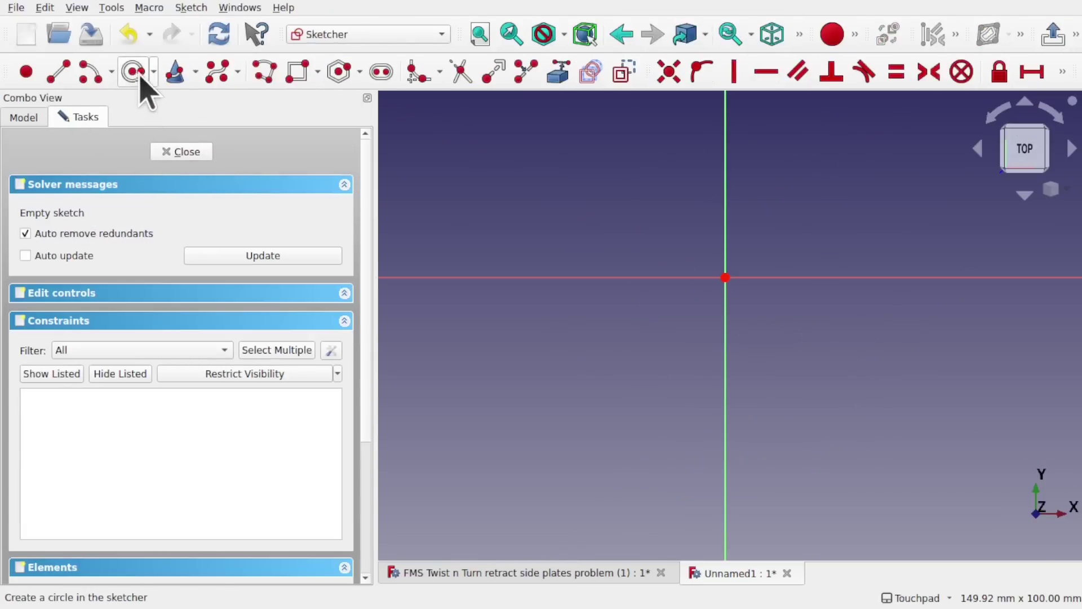
click(725, 278)
click(857, 348)
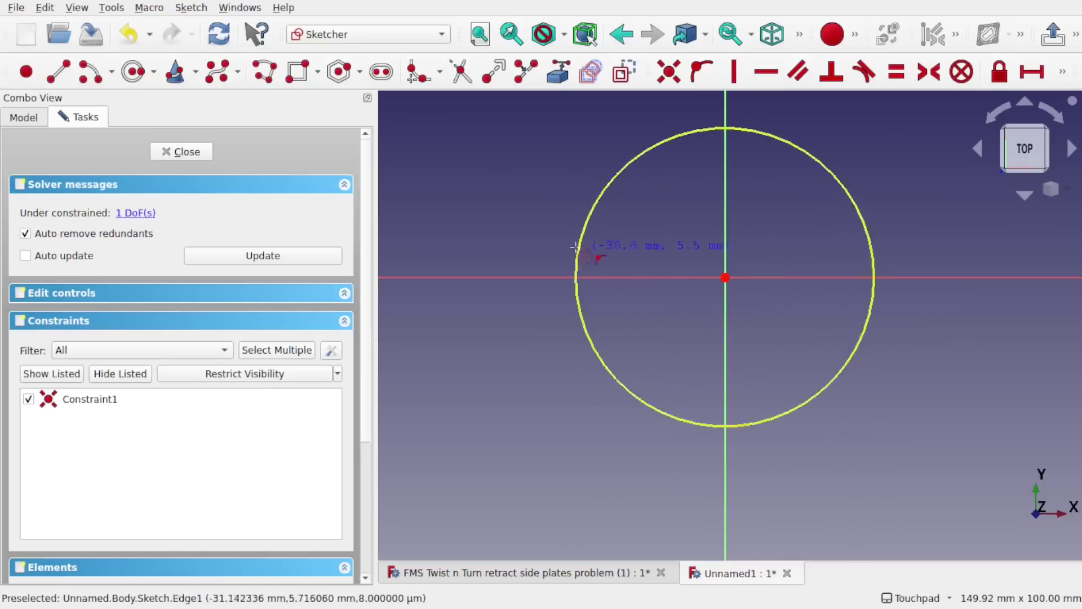
click(726, 278)
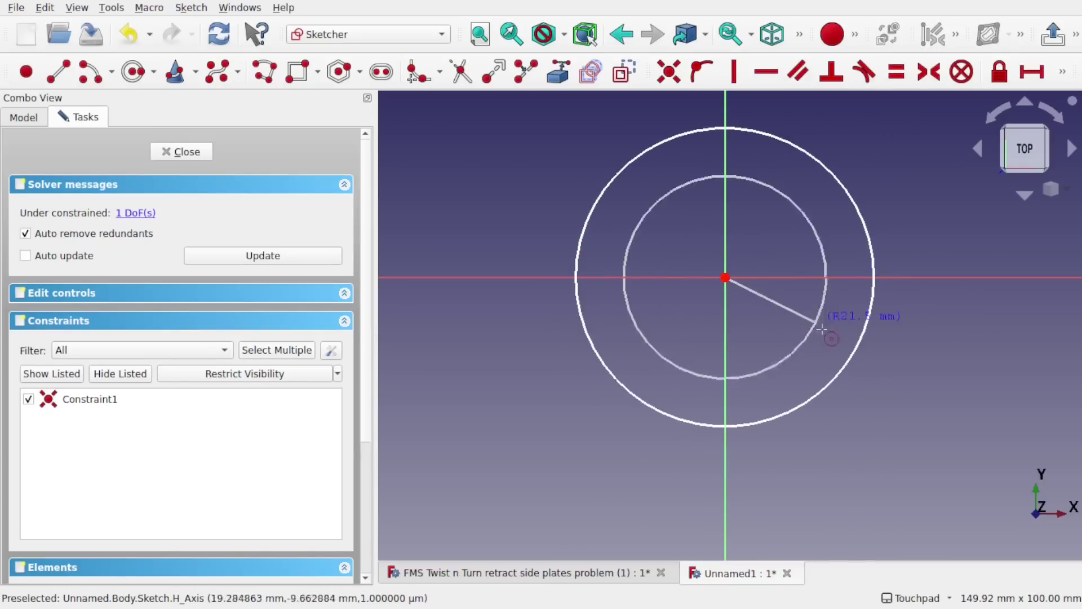
click(831, 340)
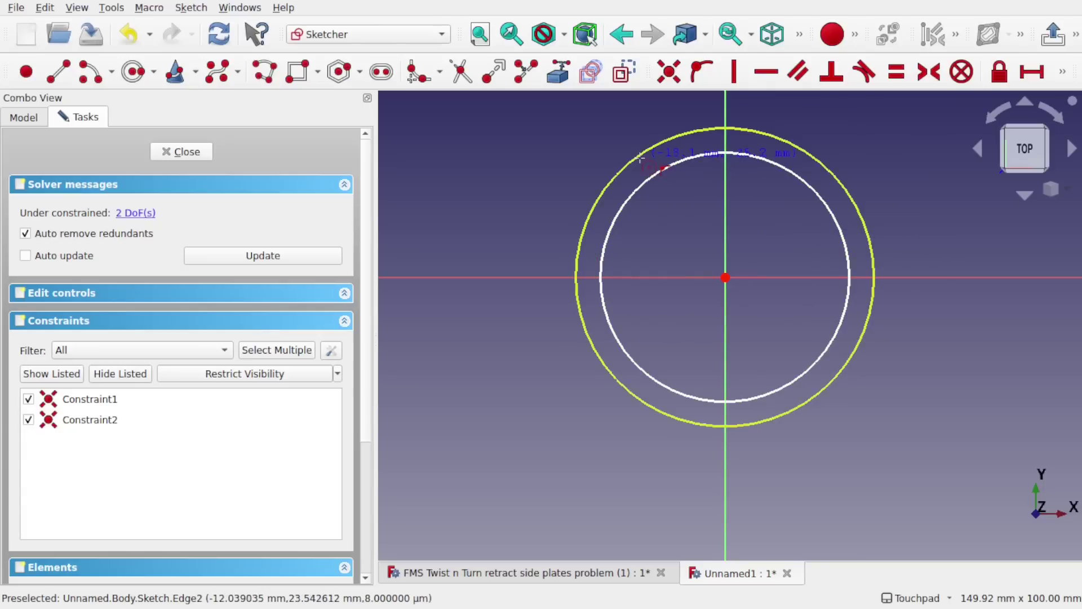
click(179, 152)
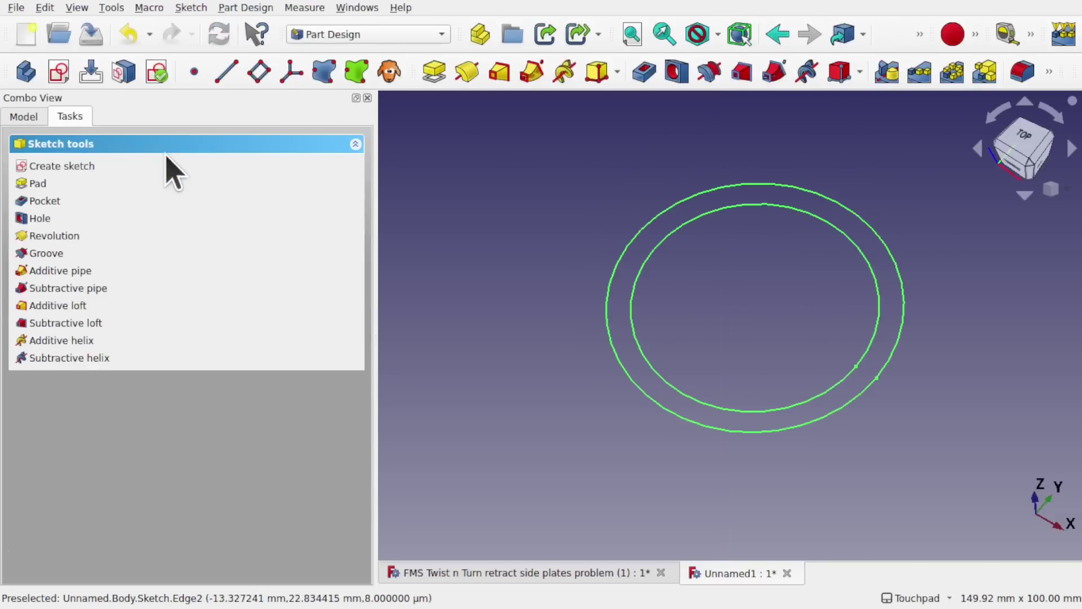
Start a second sketch on XY_Plane in the same body
click(29, 118)
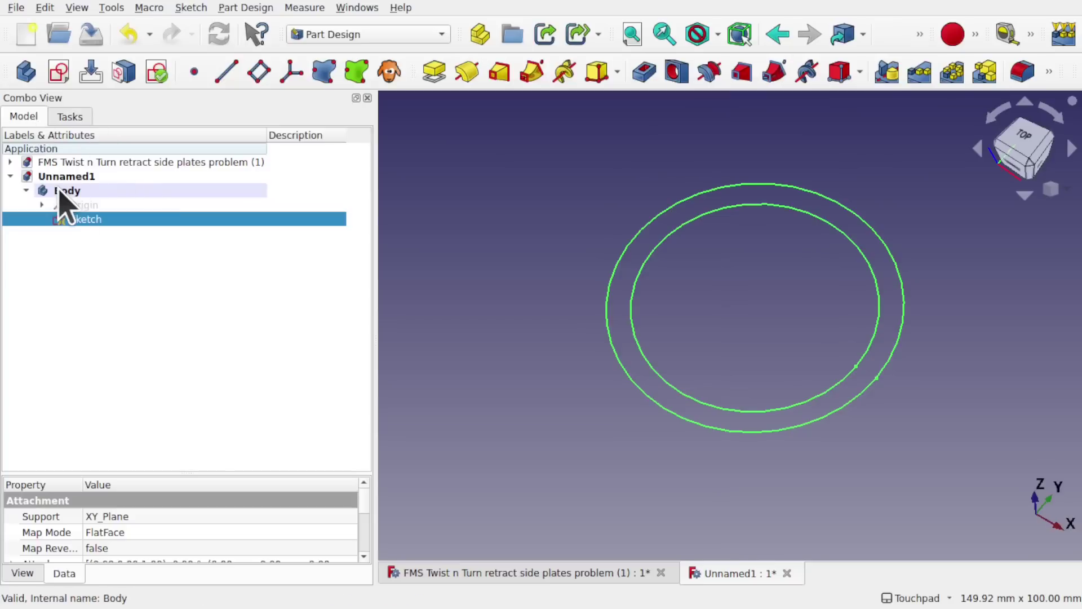
click(145, 272)
click(59, 72)
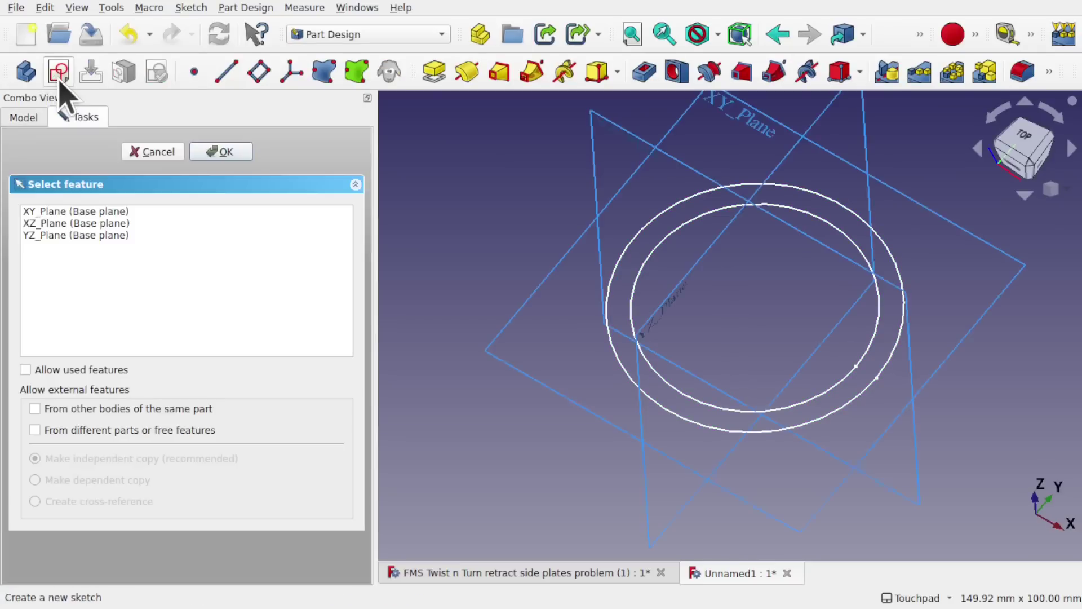
click(66, 212)
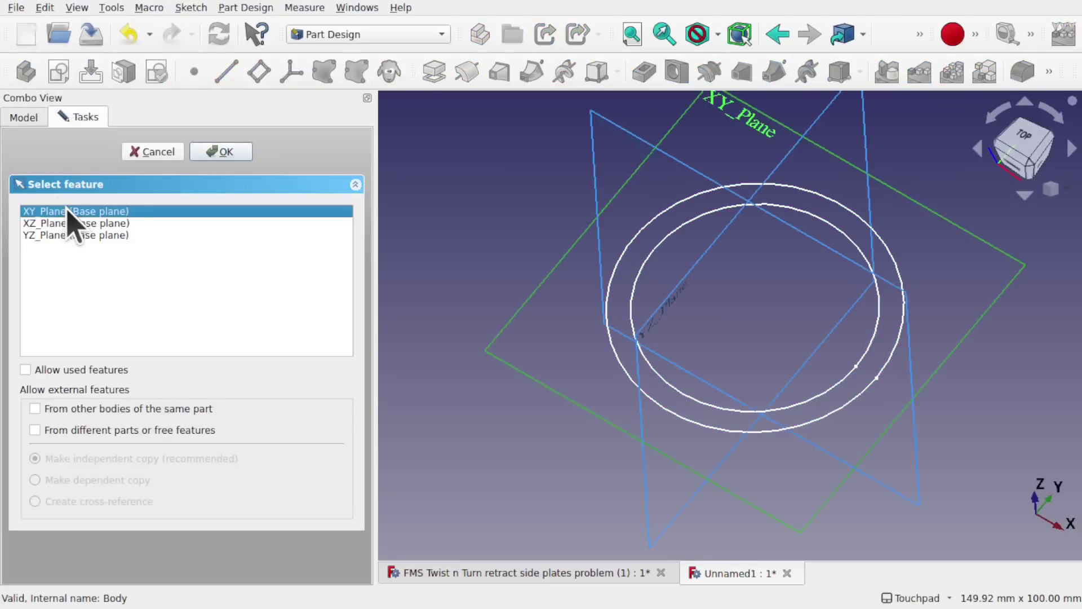
click(228, 151)
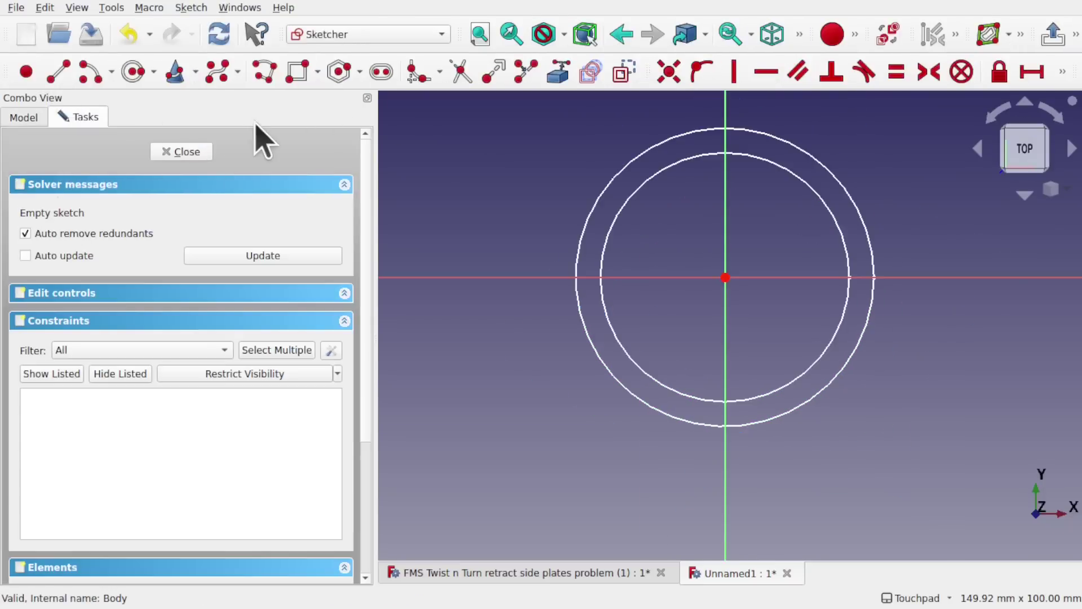
Draw two origin-centred circles, one inside both existing rings and one about 28.5 mm in radius between them, and close the sketch
click(131, 73)
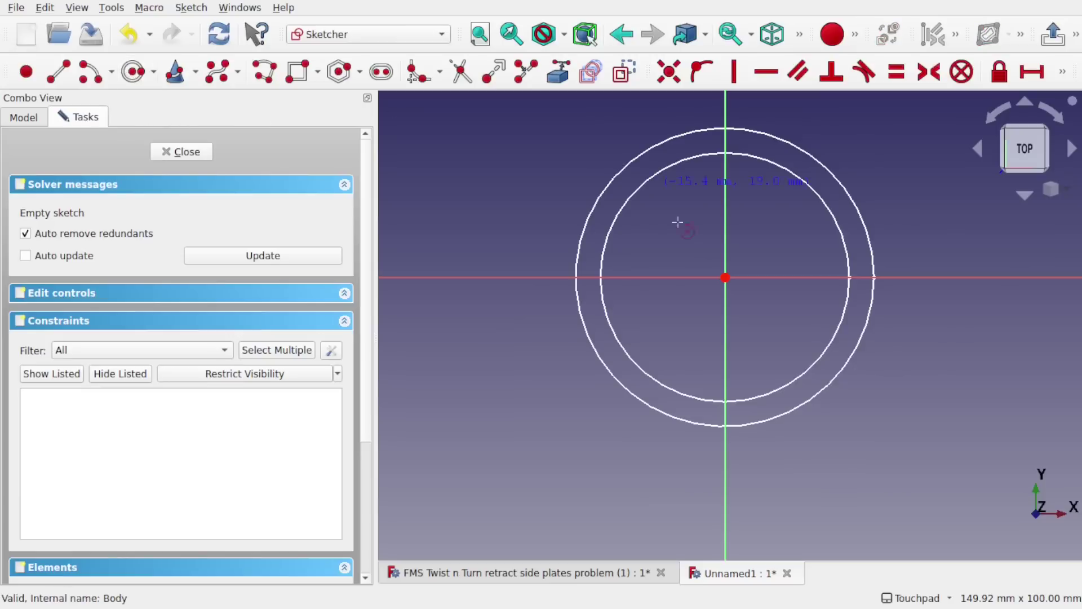
click(725, 277)
click(810, 333)
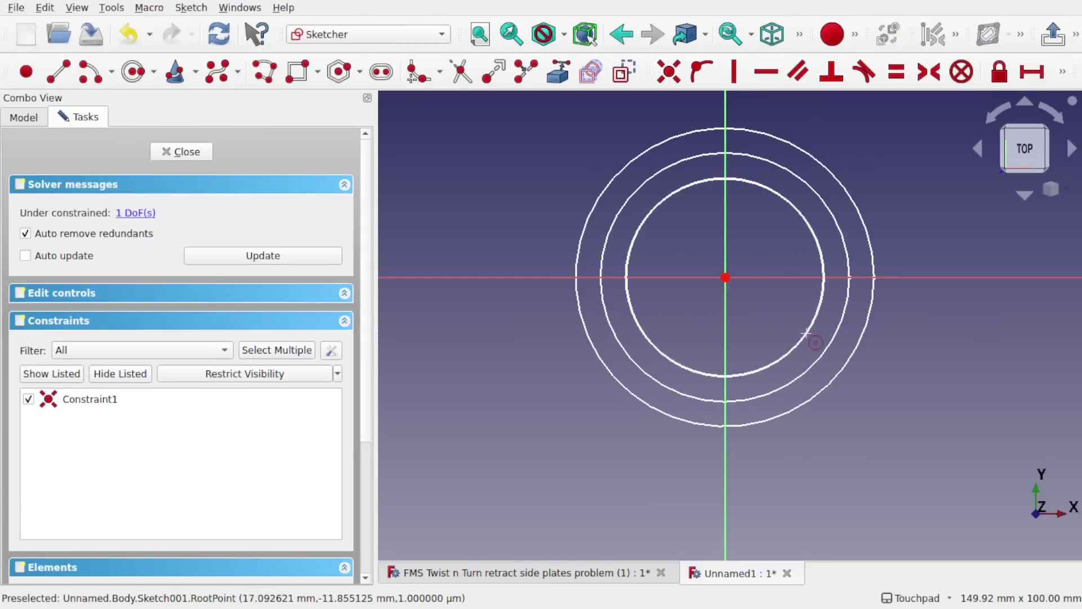
click(726, 277)
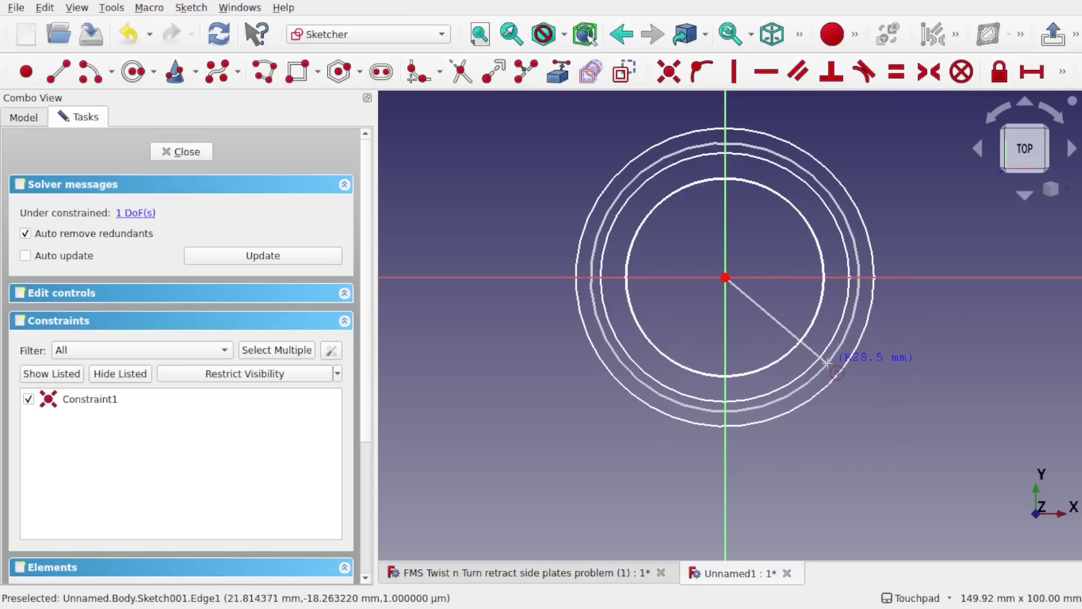
click(827, 362)
click(182, 152)
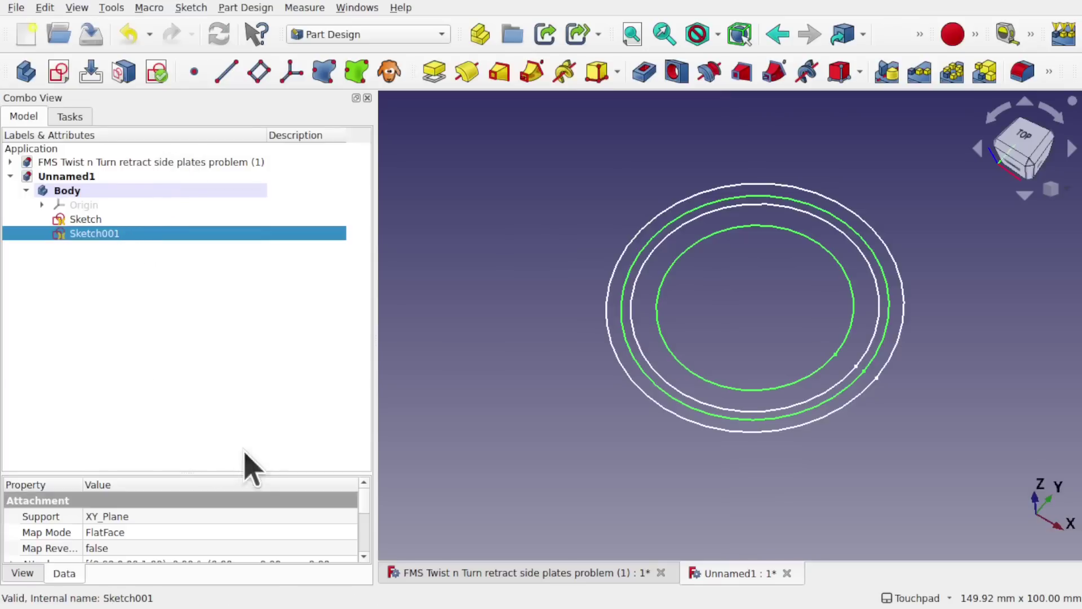
Set the second ring sketch's attachment offset to 30 mm in z
drag(212, 472, 201, 288)
click(11, 381)
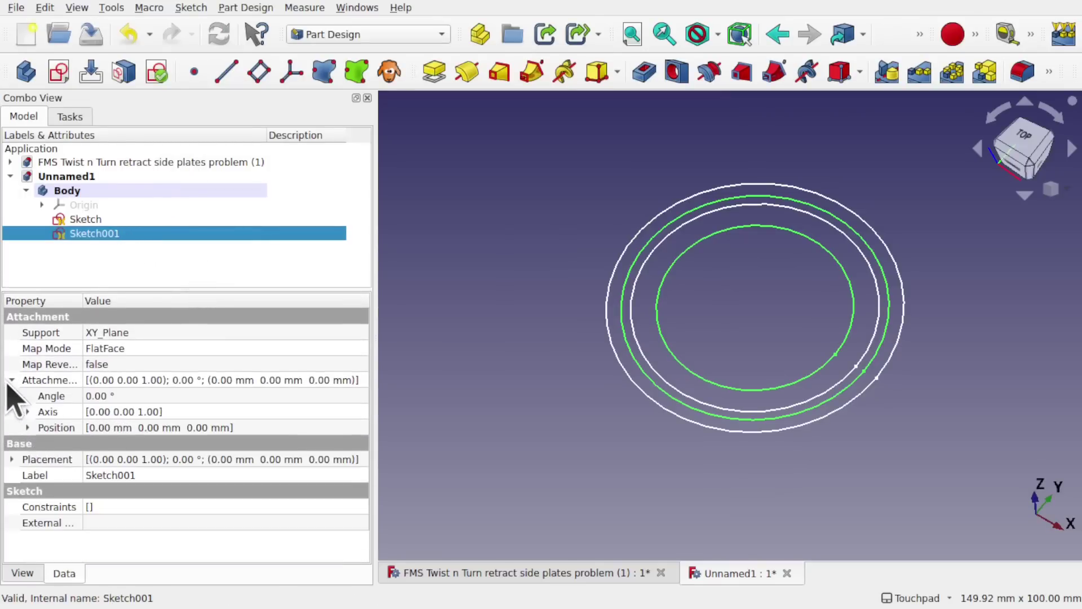
click(27, 428)
click(166, 475)
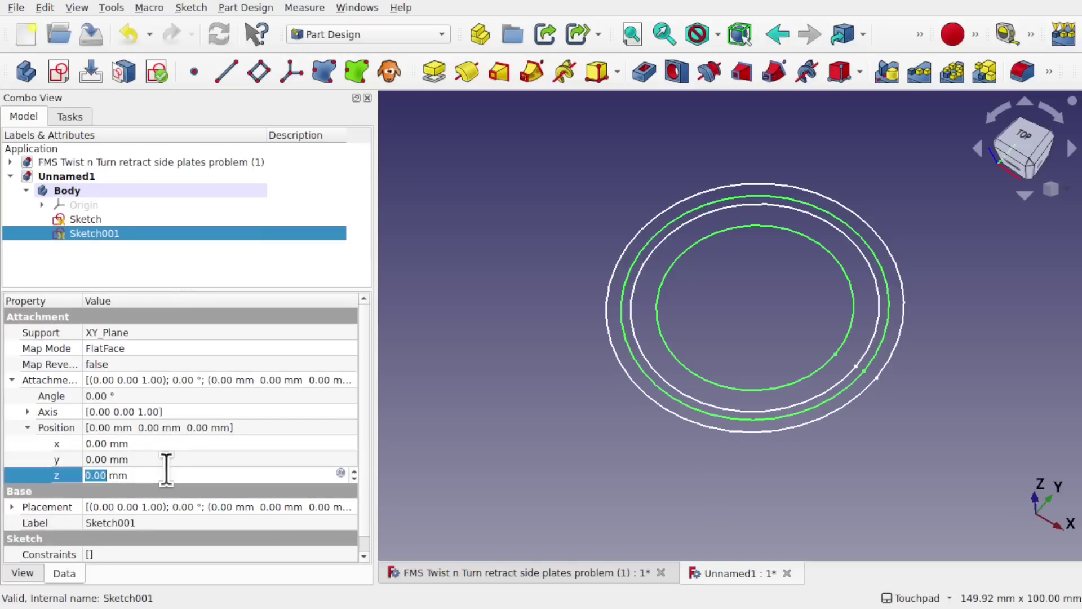
text(30)
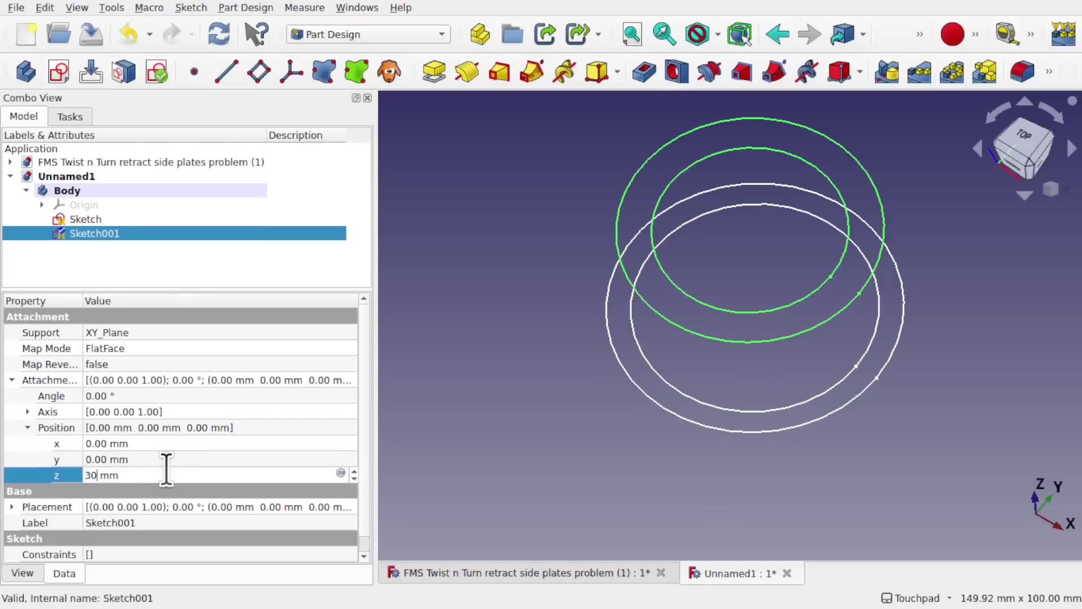
mouse_move(793, 374)
alt+mouse_down()
mouse_move(853, 241)
mouse_move(834, 313)
mouse_move(839, 259)
alt+mouse_up()
click(548, 223)
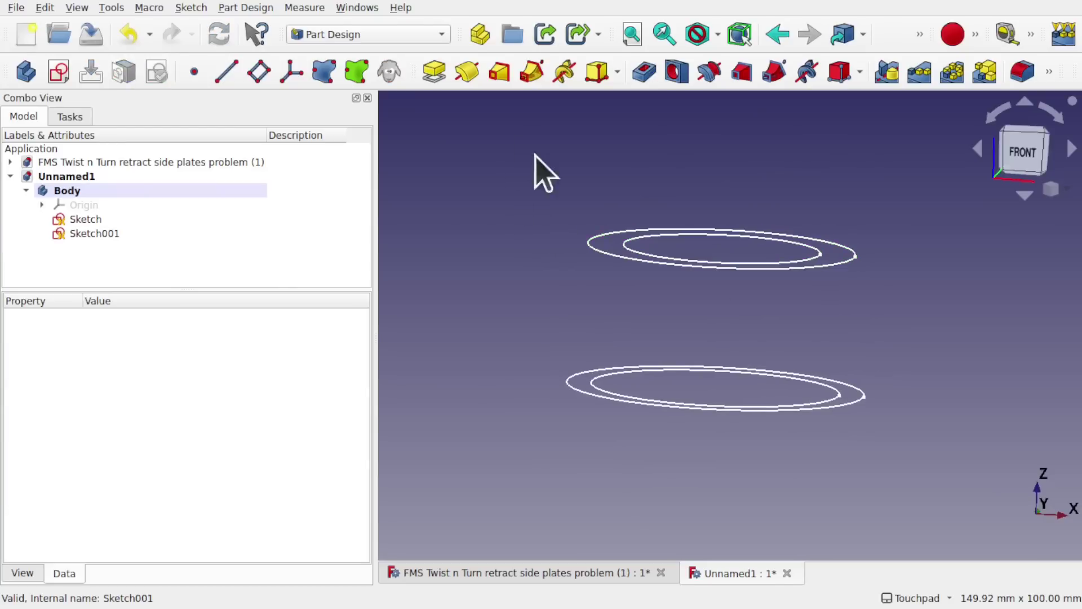
Create an additive loft from the larger ring sketch on the XY plane to the offset ring sketch
click(90, 218)
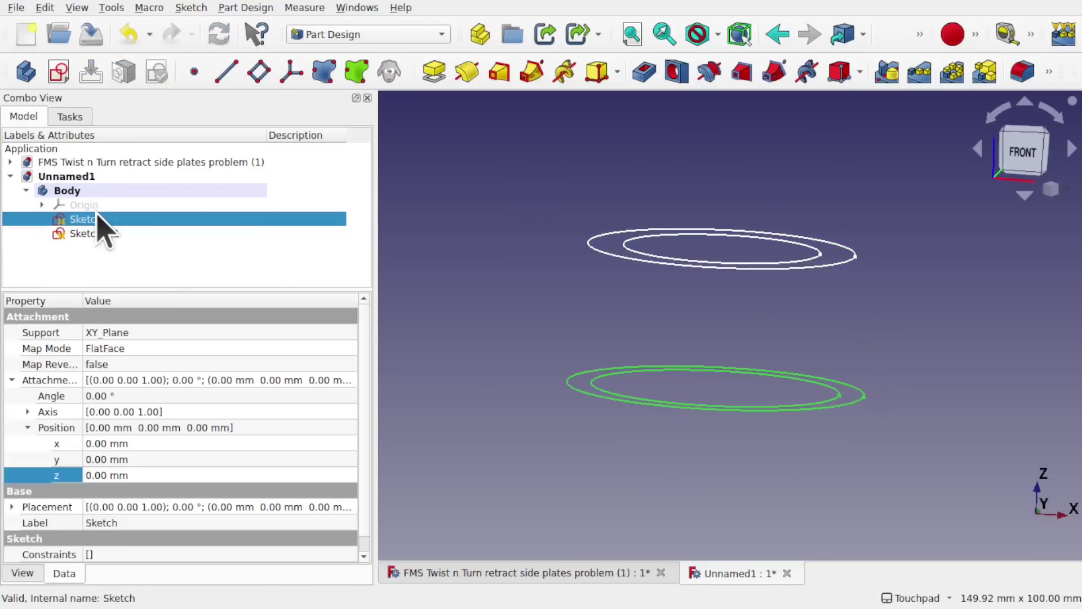
click(499, 76)
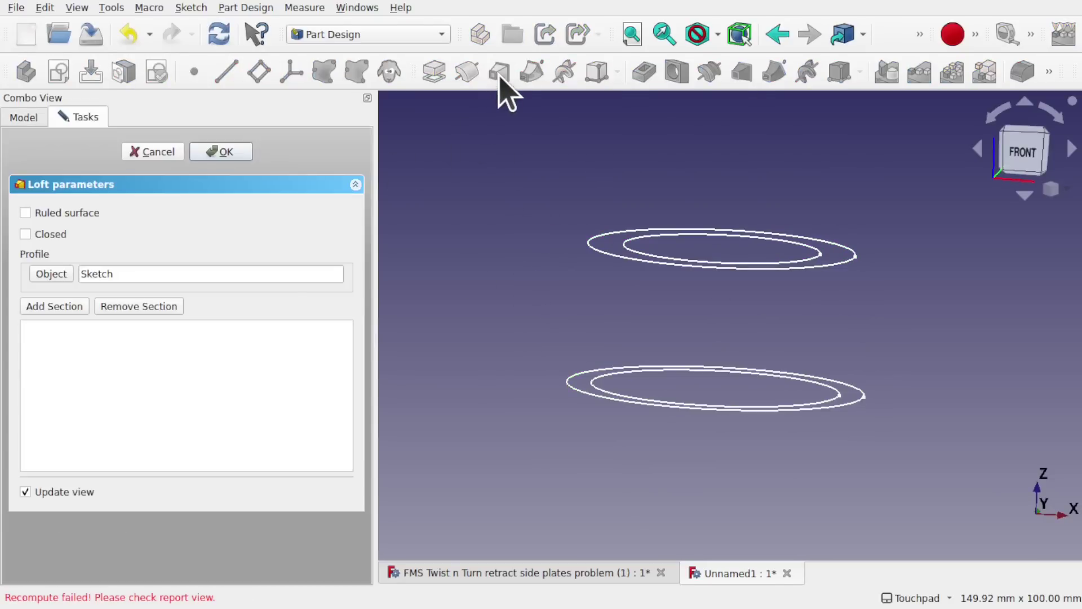
click(62, 307)
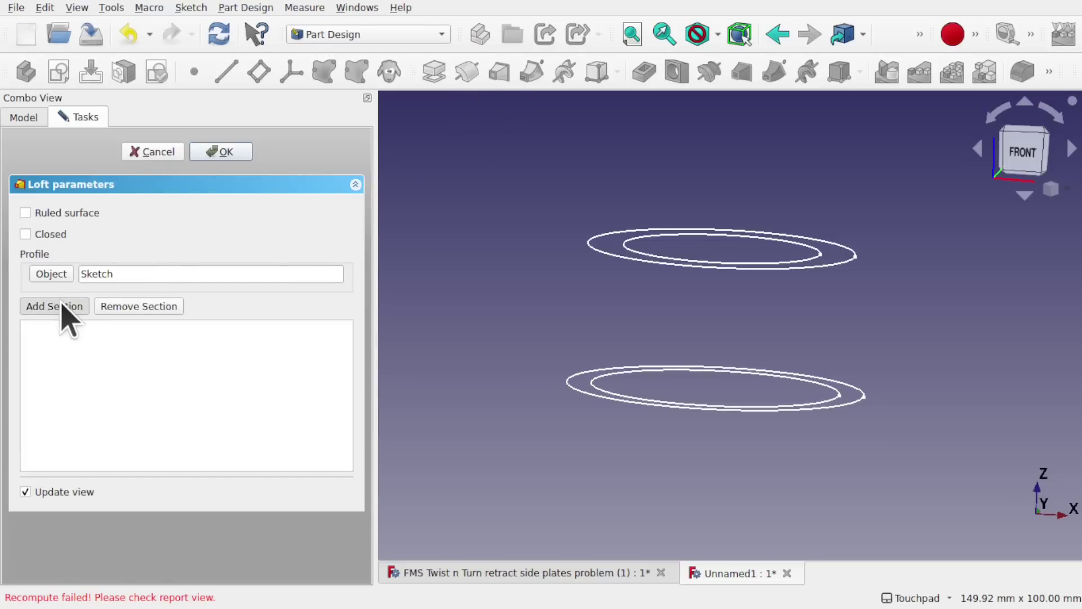
click(635, 258)
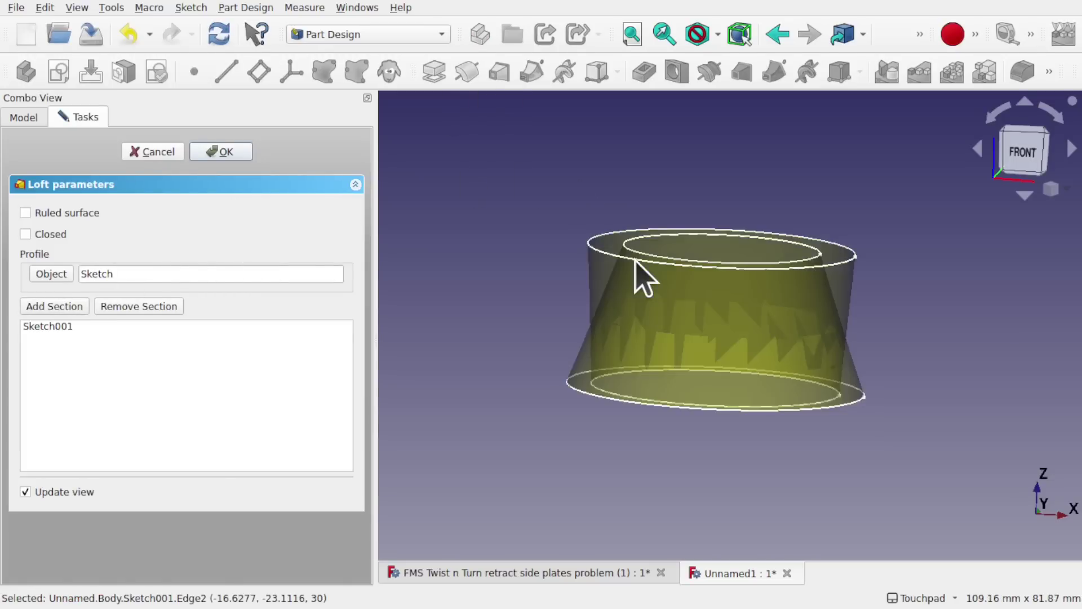
alt+drag(708, 306, 696, 327)
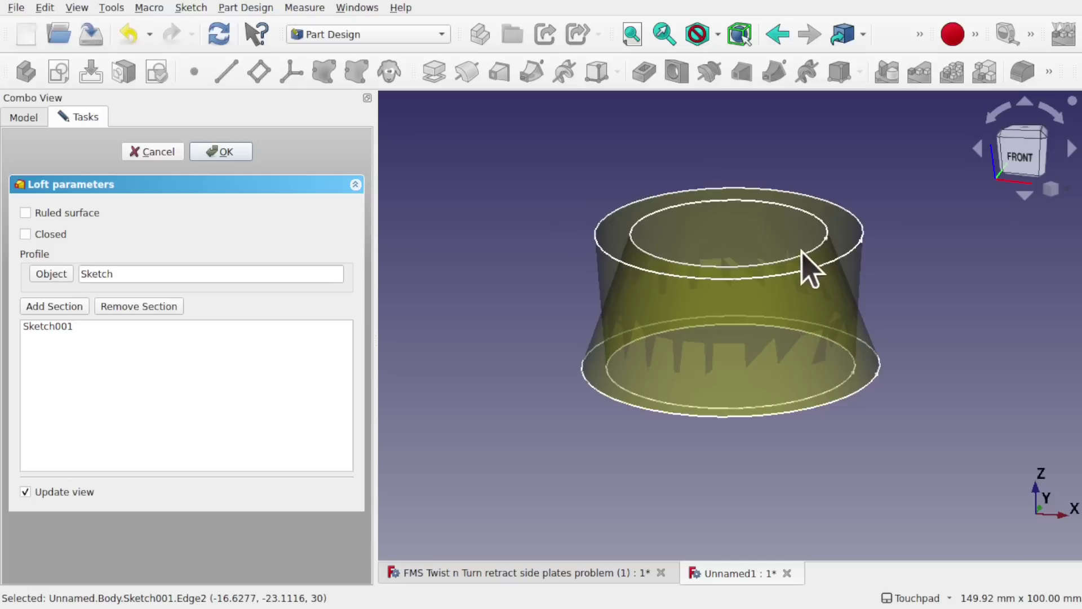
click(217, 160)
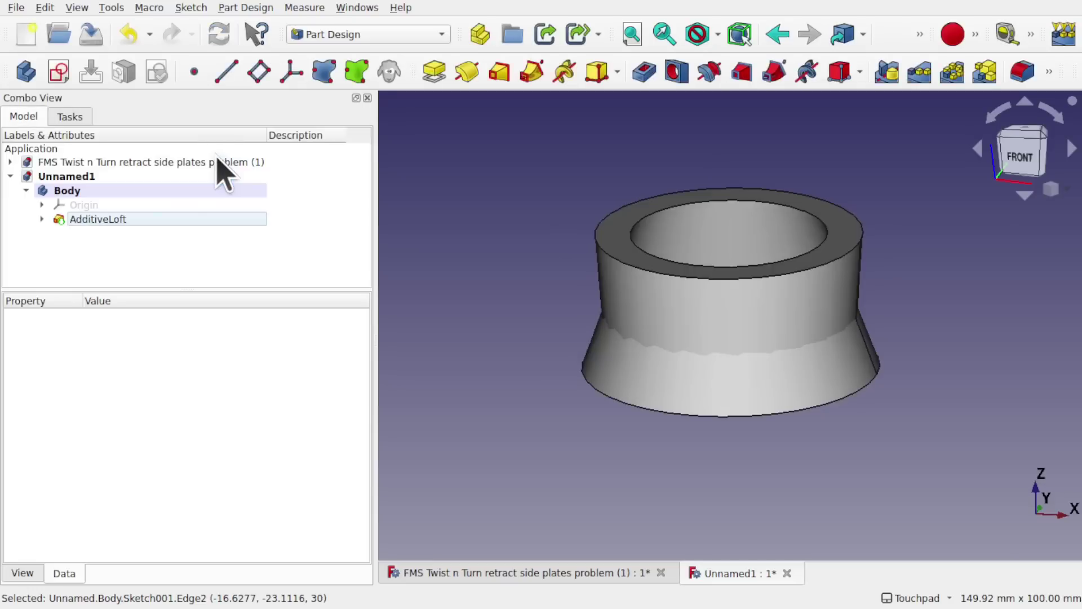
Run Check Geometry with the BOP check on the lofted Body in the Part workbench, and close the results
click(66, 191)
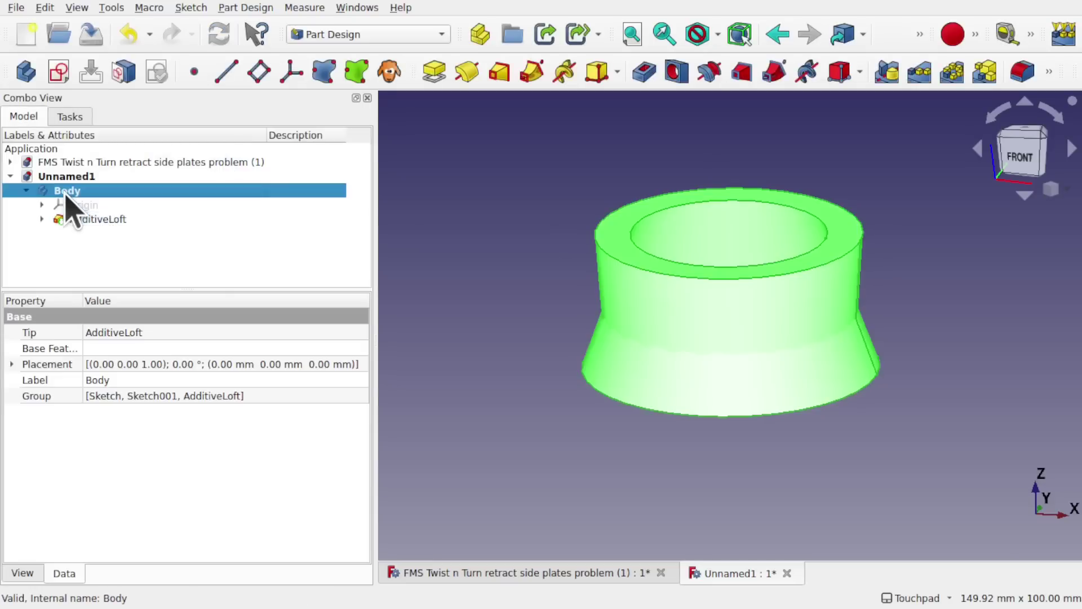
click(378, 34)
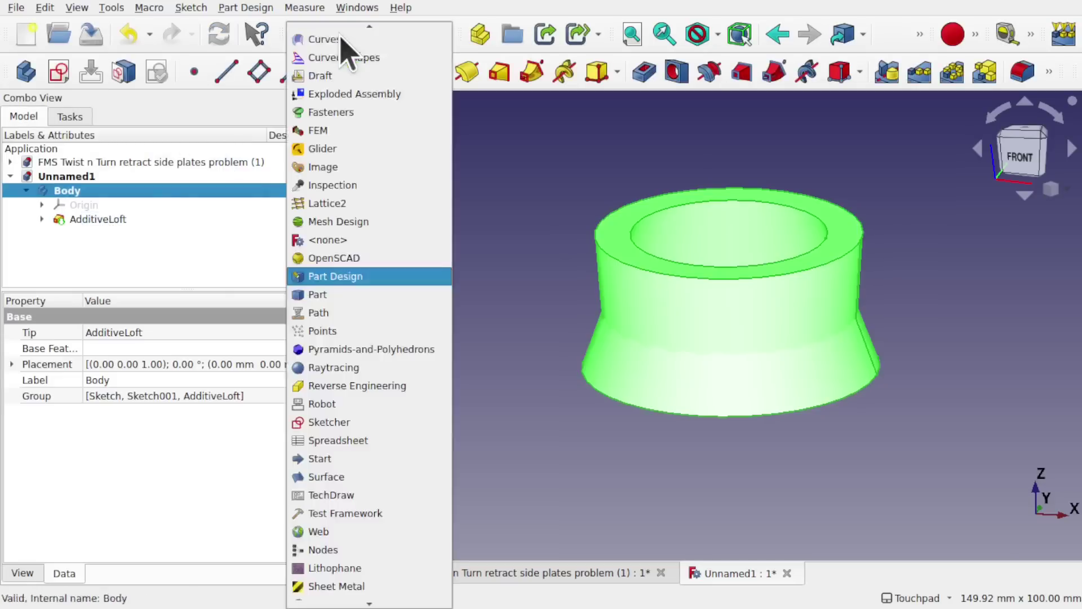
click(343, 296)
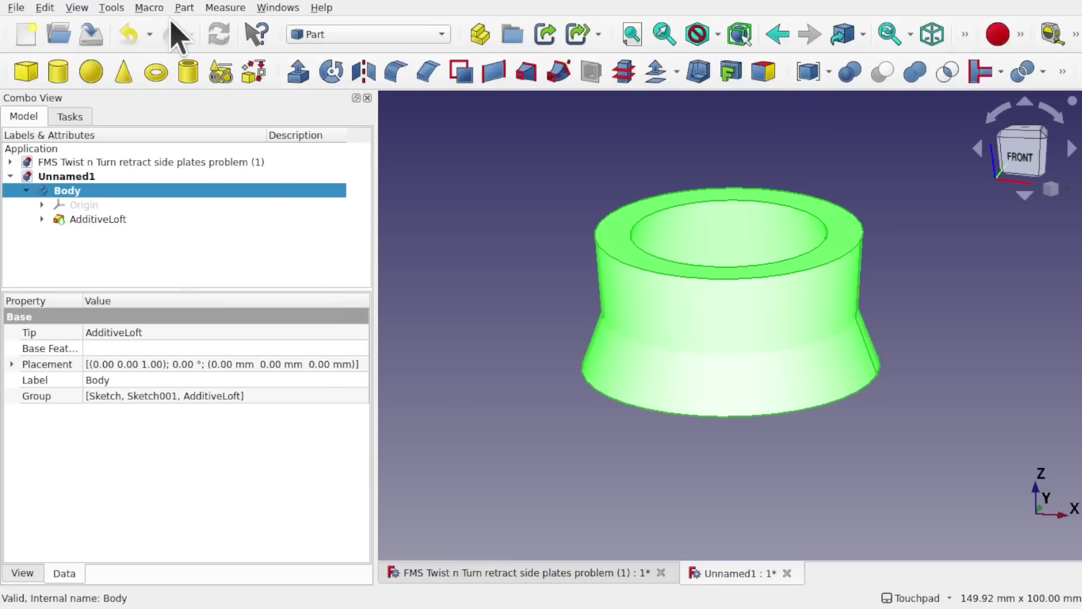
click(184, 8)
click(234, 234)
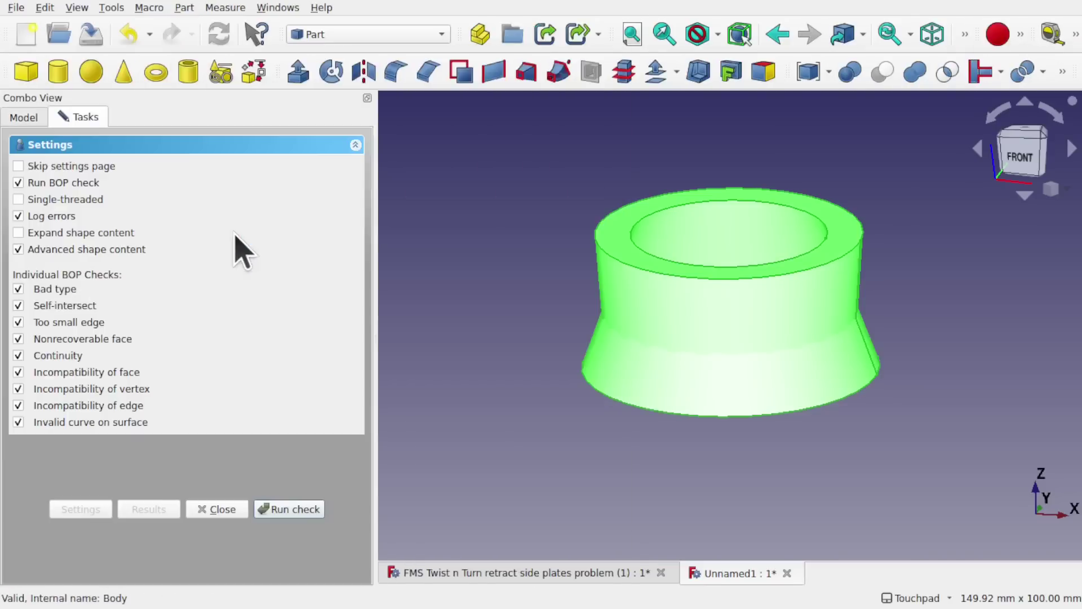
click(303, 509)
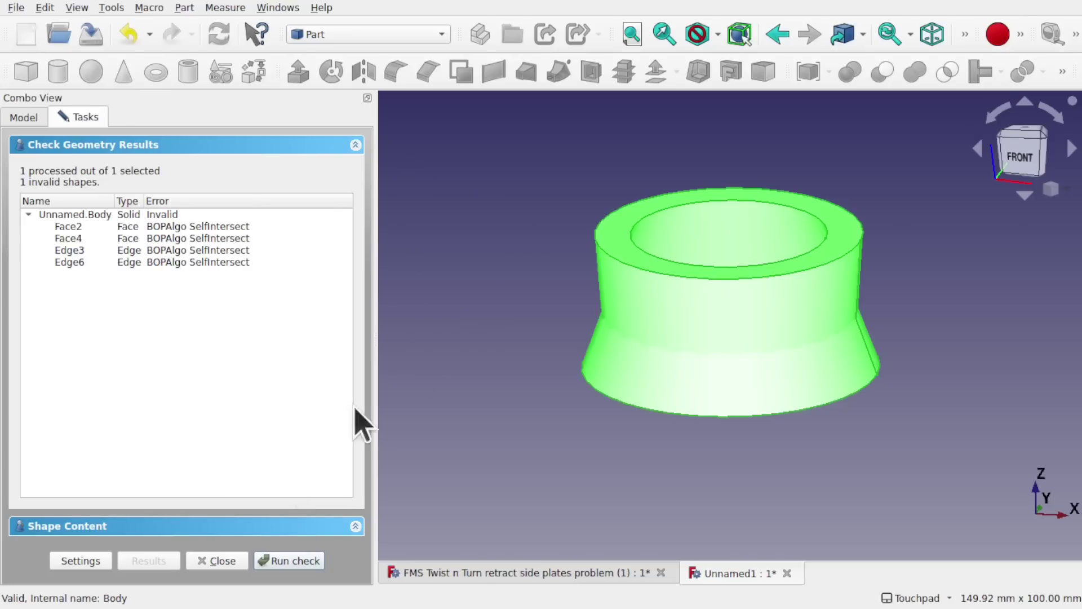
click(216, 560)
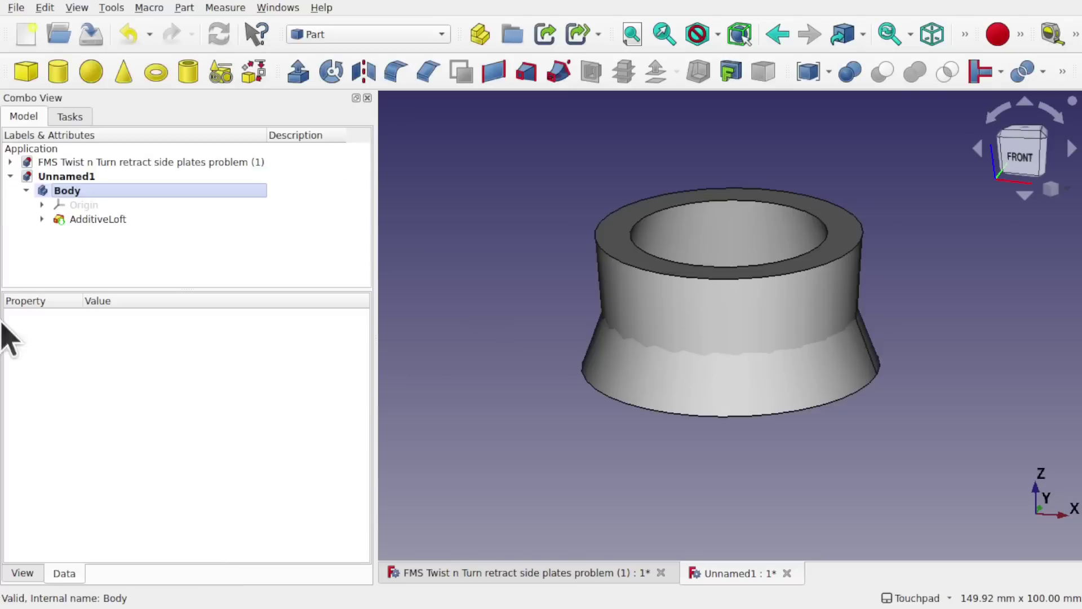
Close the Unnamed1 demonstration document without saving
click(68, 179)
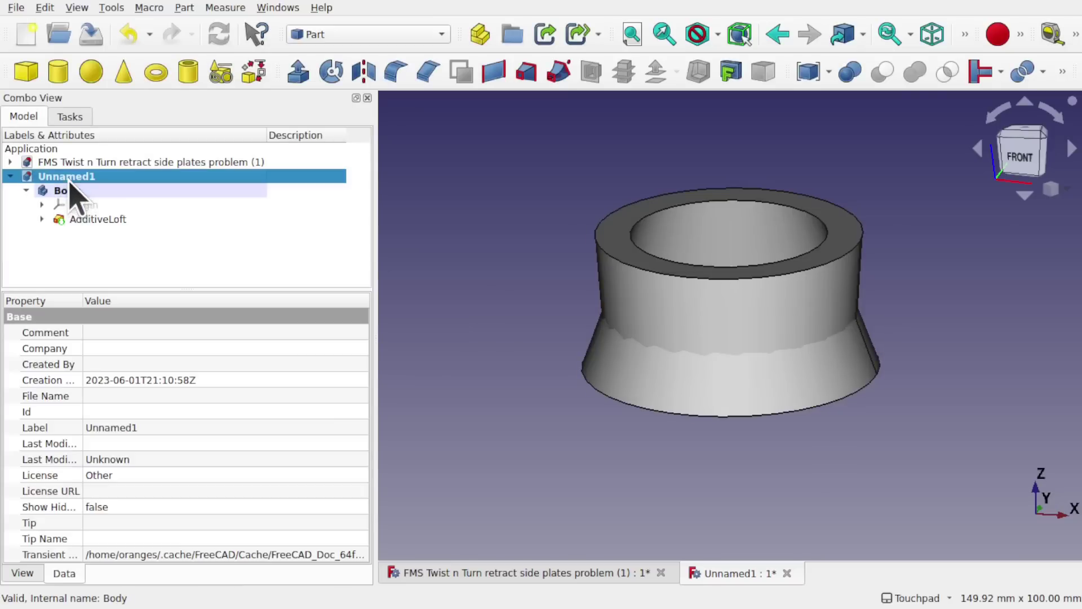
click(15, 8)
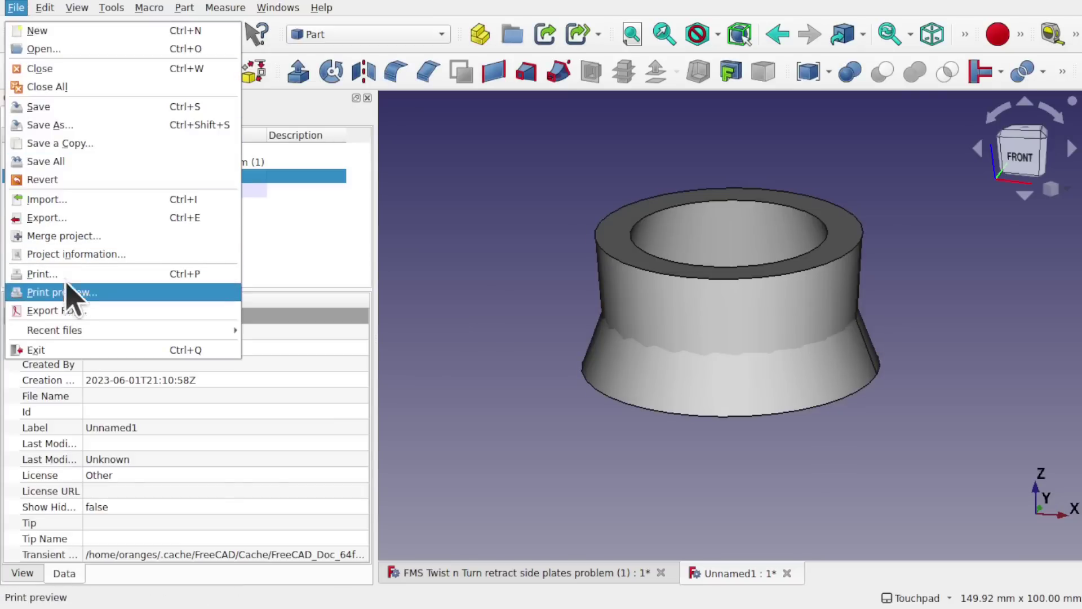
click(56, 70)
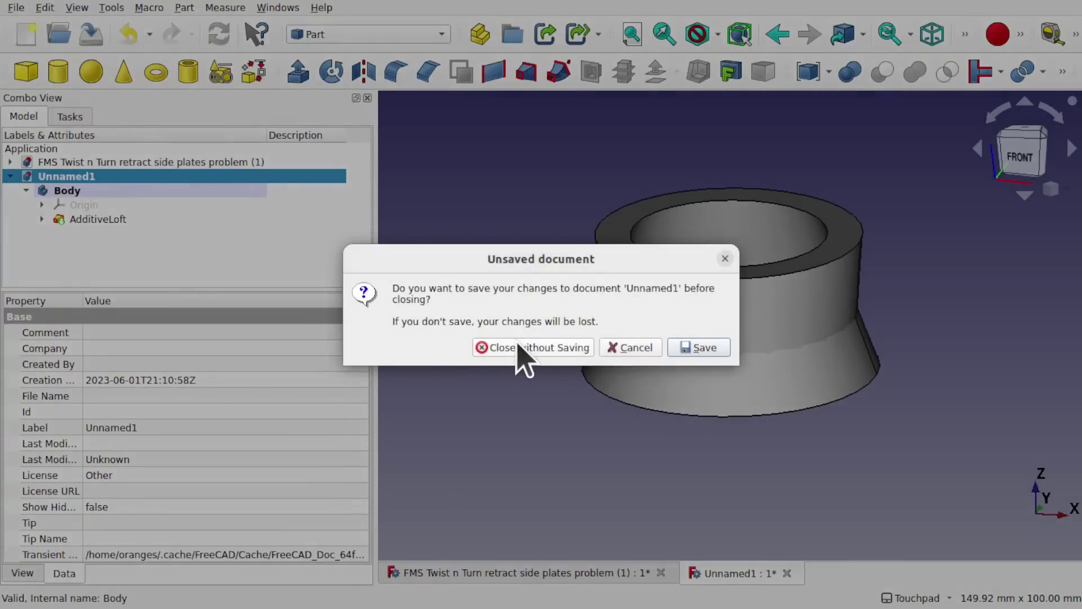
click(532, 346)
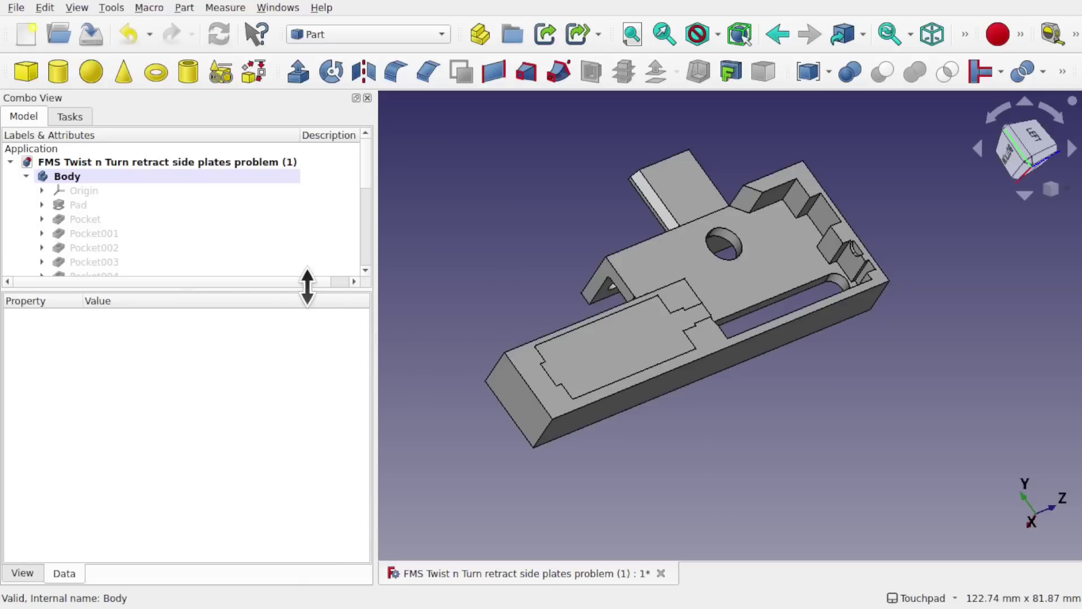
Enlarge the model tree and inspect the properties of the side plate's Body and its Boolean feature
drag(308, 293, 314, 407)
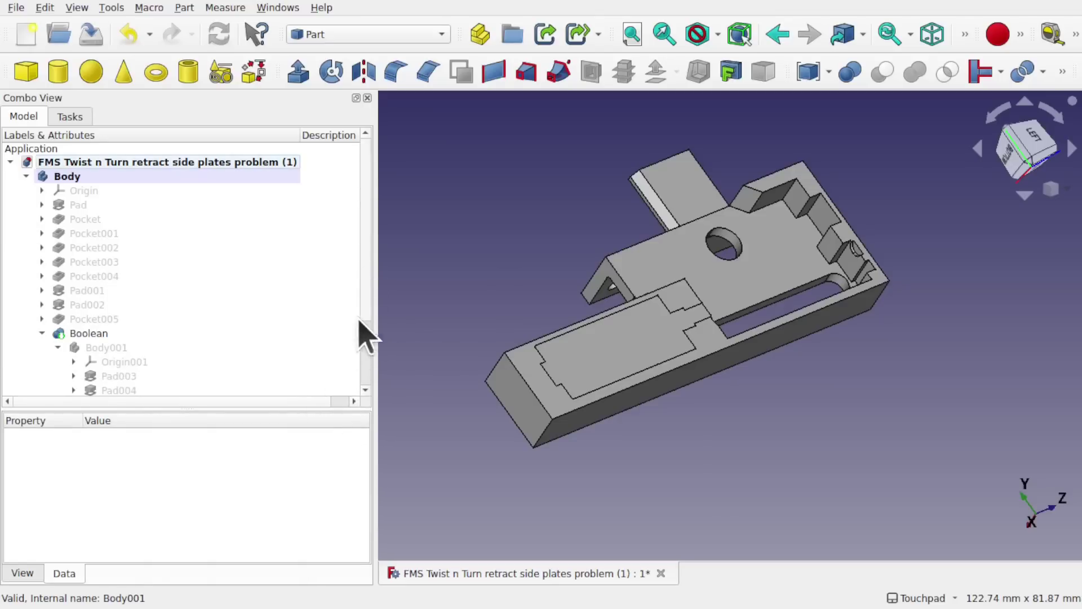
scroll(350, 386, down, 2)
scroll(354, 366, up, 1)
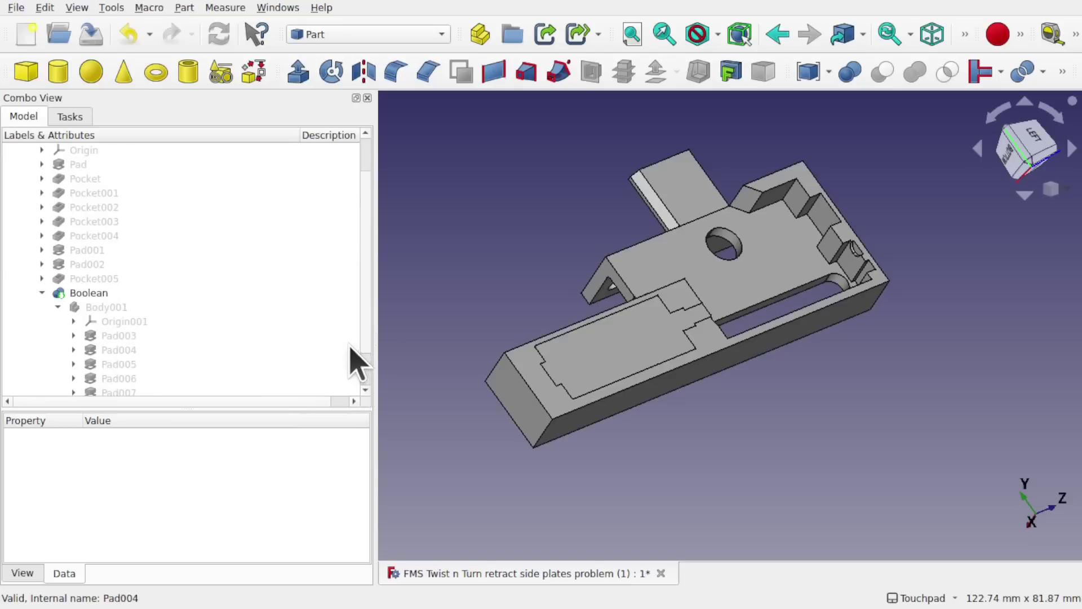
scroll(358, 363, up, 1)
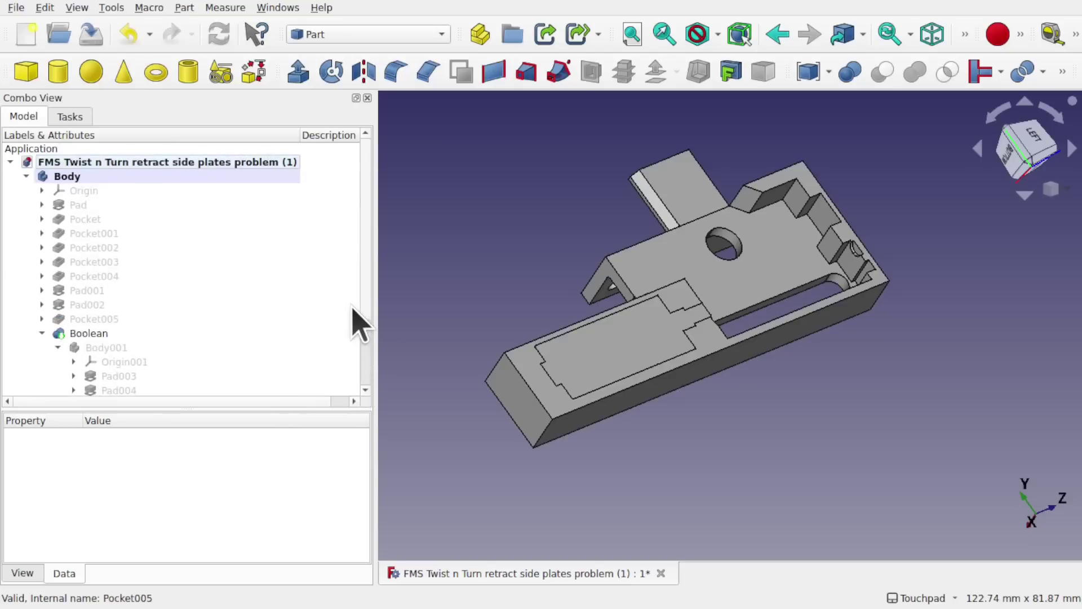
click(66, 176)
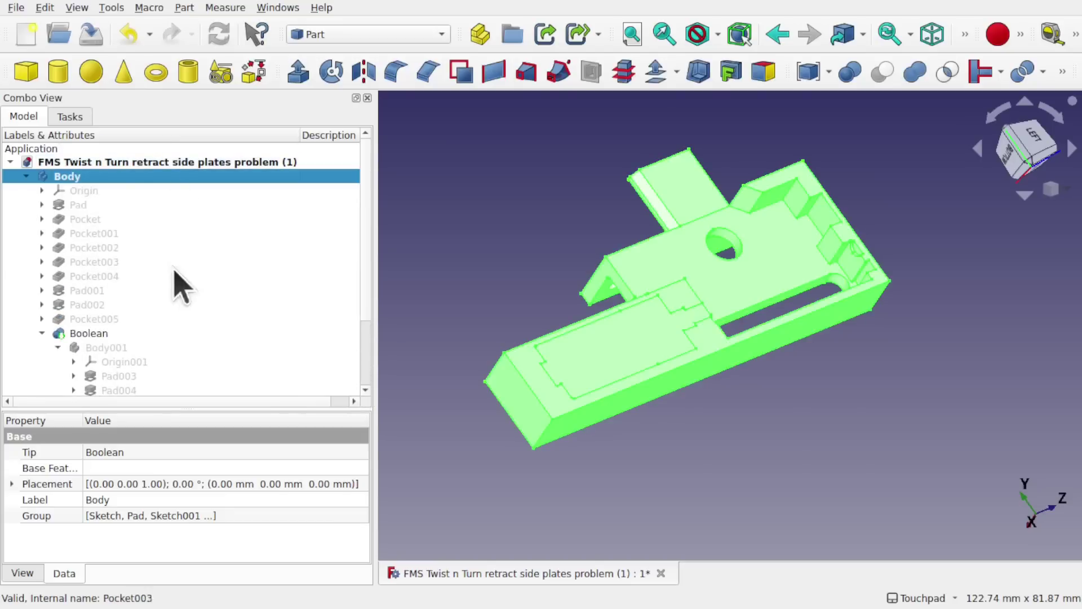
click(101, 335)
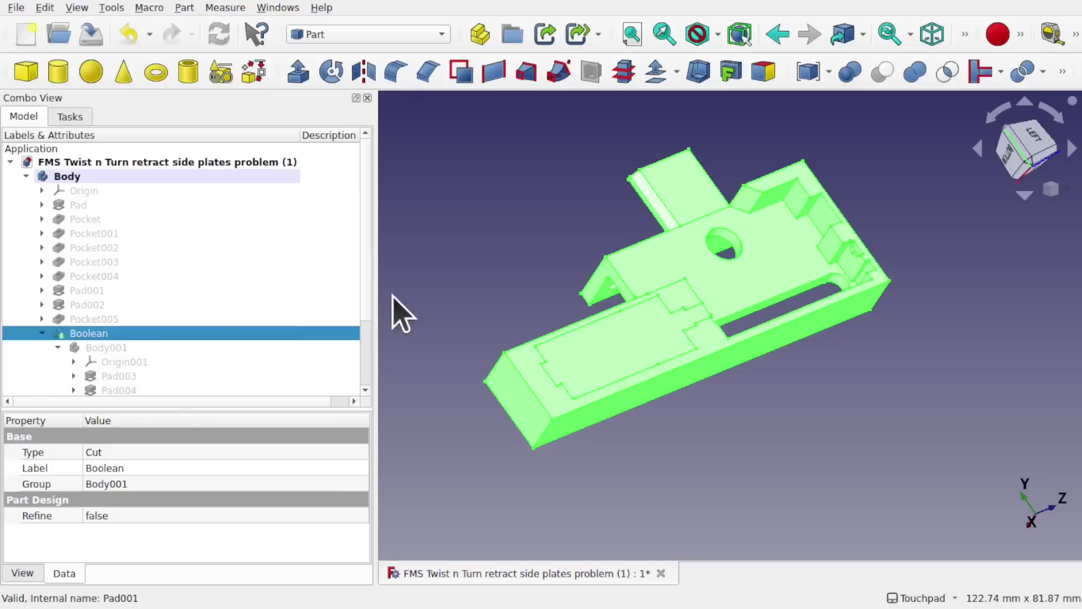
Inspect Fillet001 in Body001, and collapse and re-expand the Boolean that contains it
scroll(363, 349, down, 2)
scroll(364, 361, down, 1)
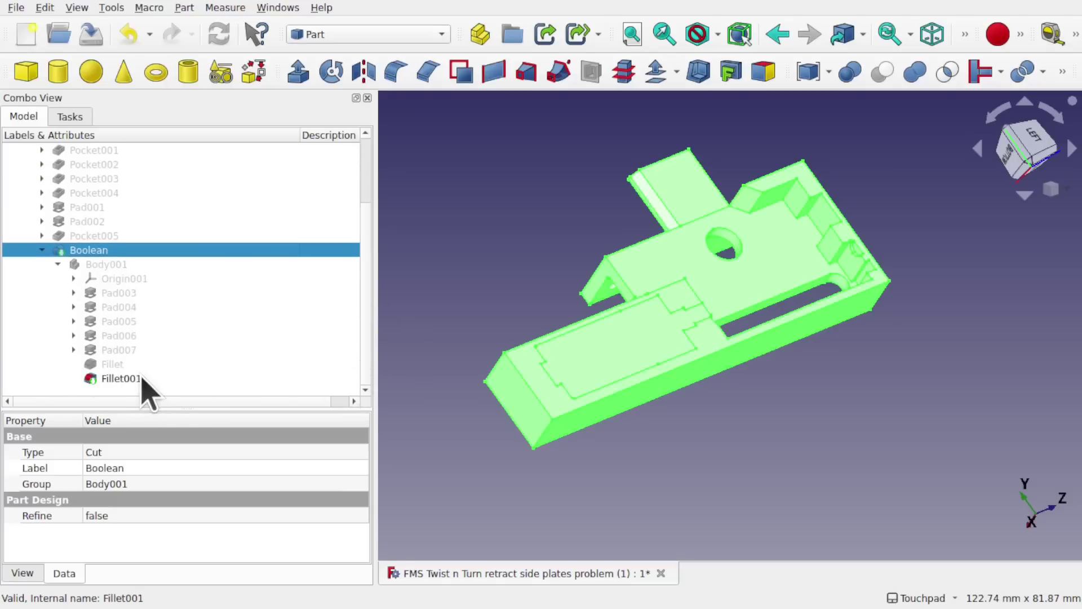
click(121, 378)
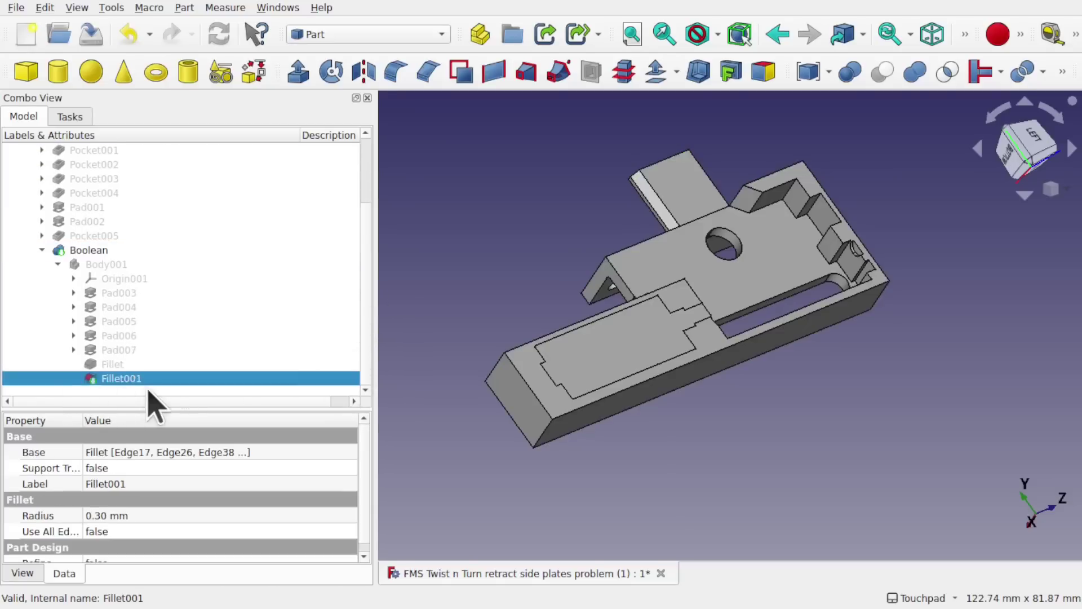
click(42, 250)
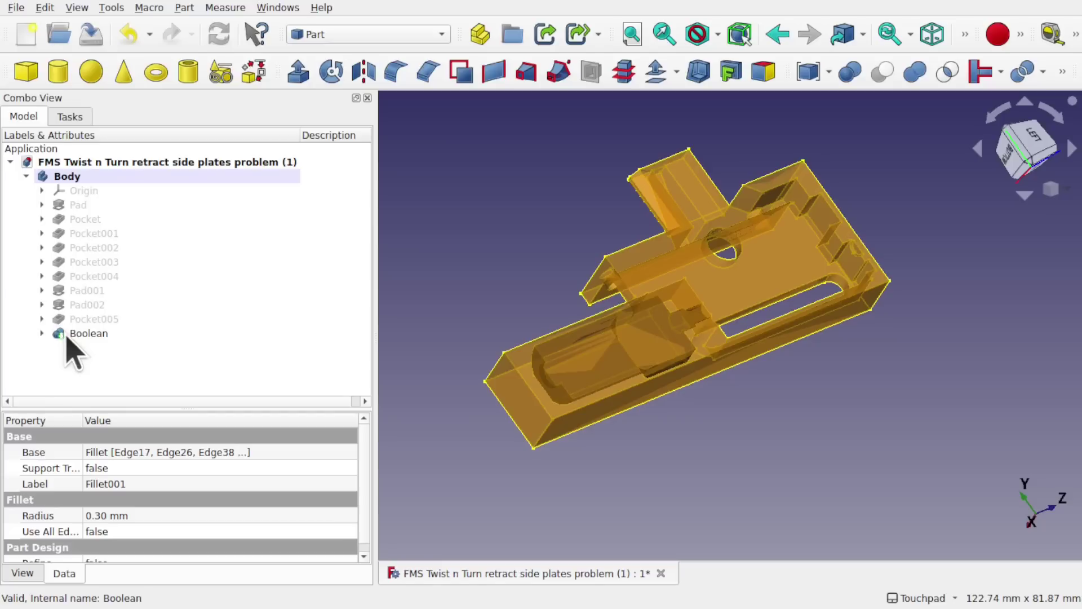
click(42, 333)
scroll(189, 355, down, 2)
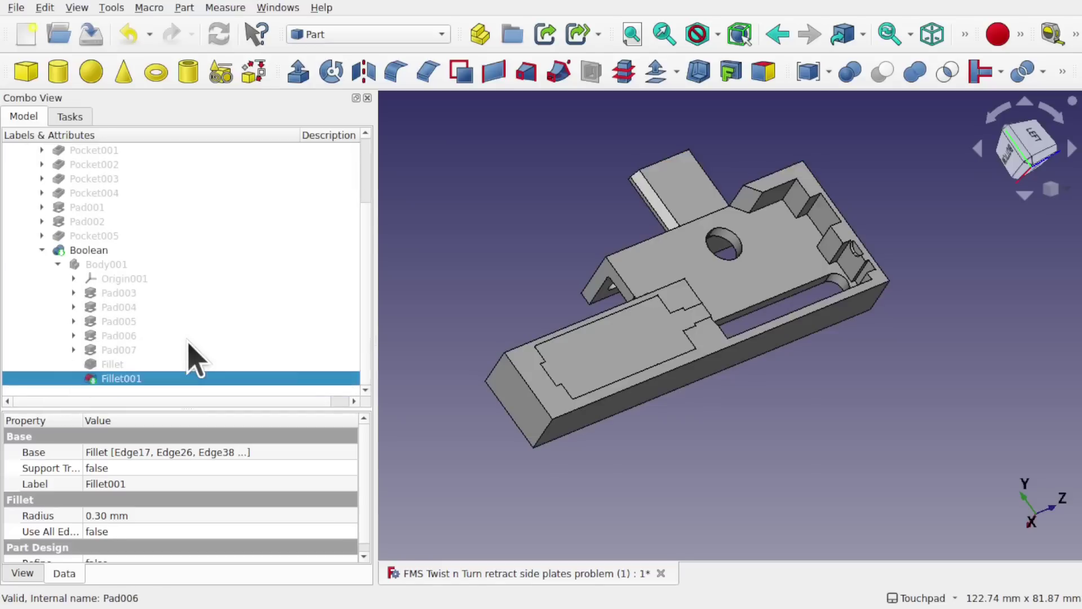
Select the first Fillet in Body001, look through its available commands, and switch to the Part Design workbench
click(120, 365)
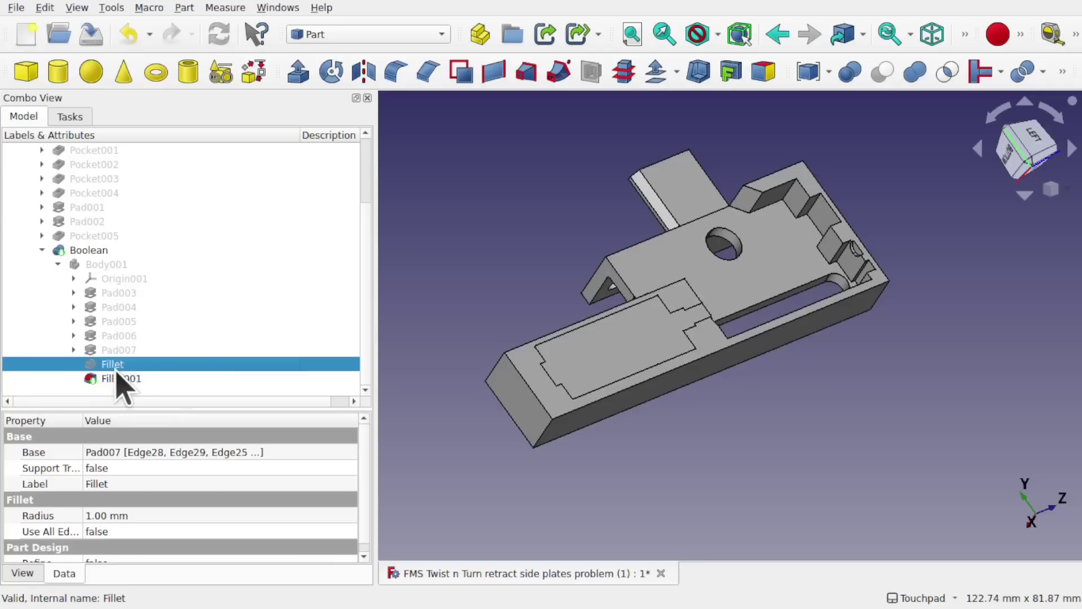
right_click(120, 388)
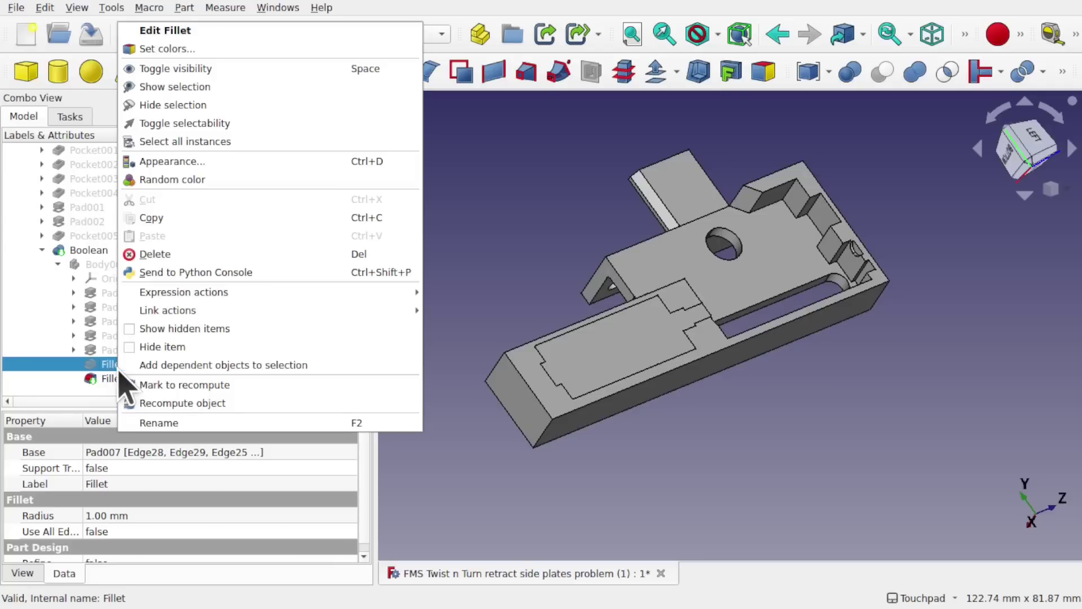
mouse_move(189, 301)
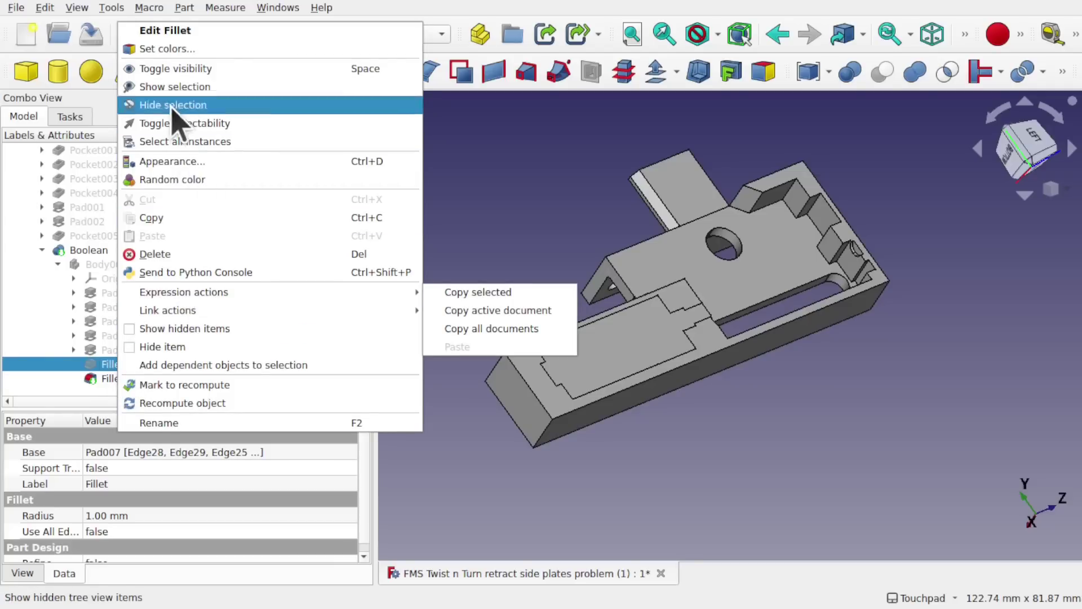
click(519, 218)
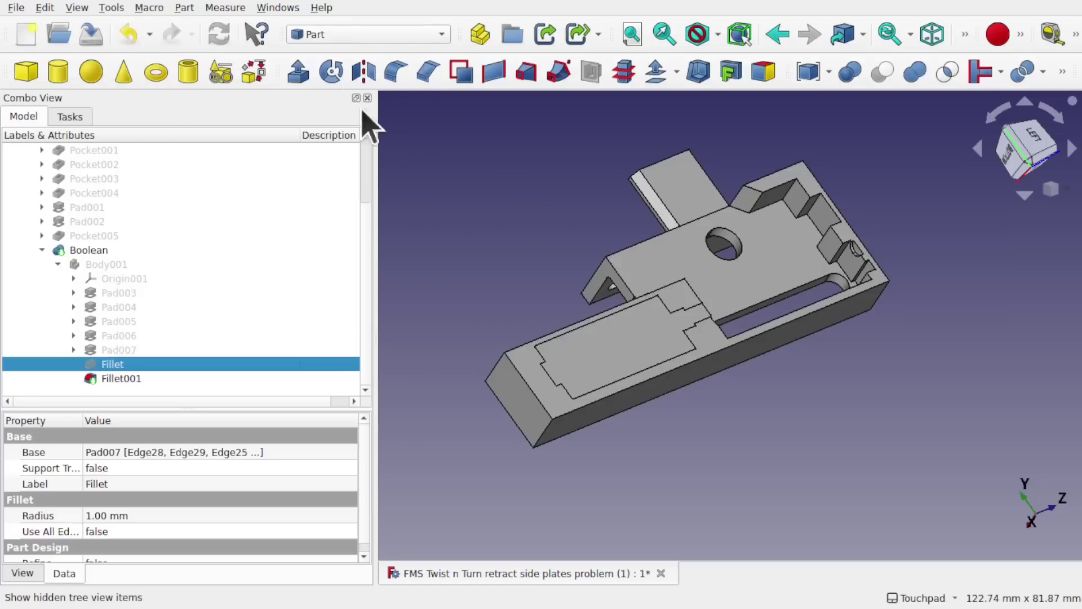
click(362, 37)
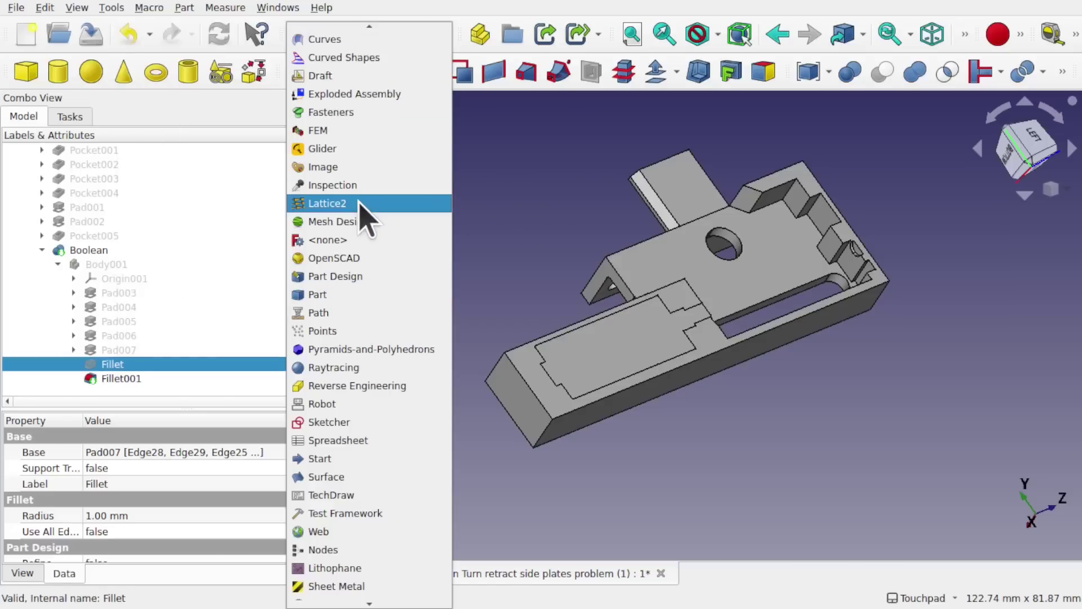
click(378, 287)
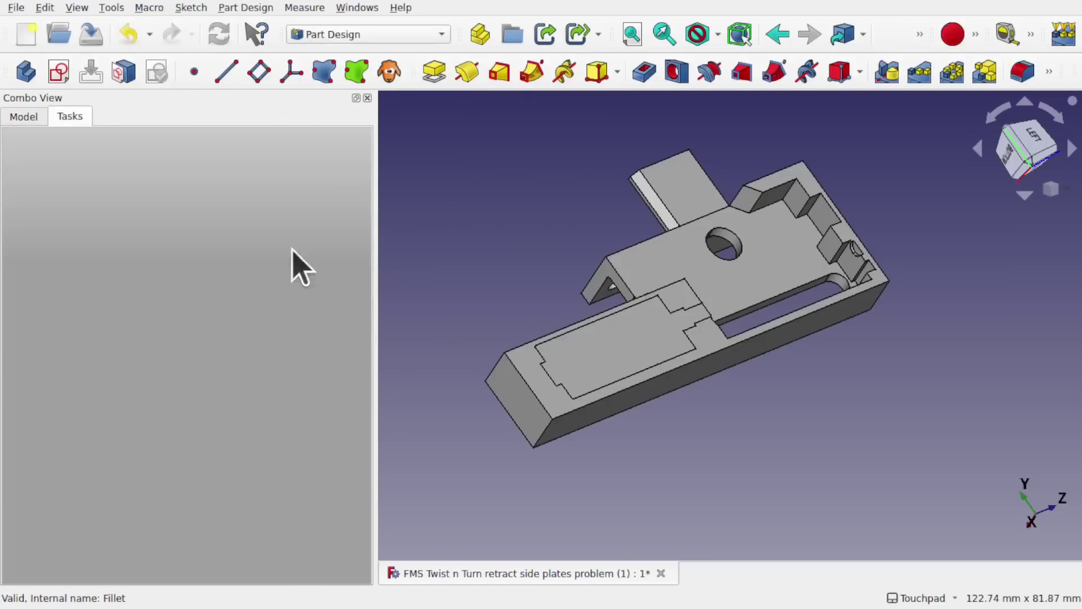
Roll back the tip of Body001 to the first Fillet, and further back to Pad007
click(27, 115)
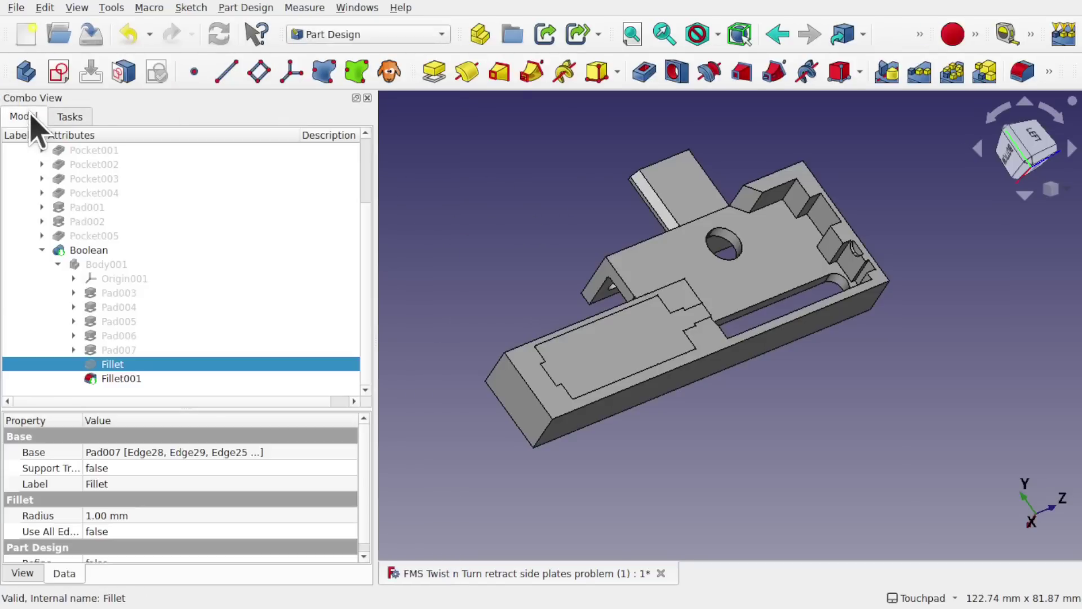
right_click(118, 373)
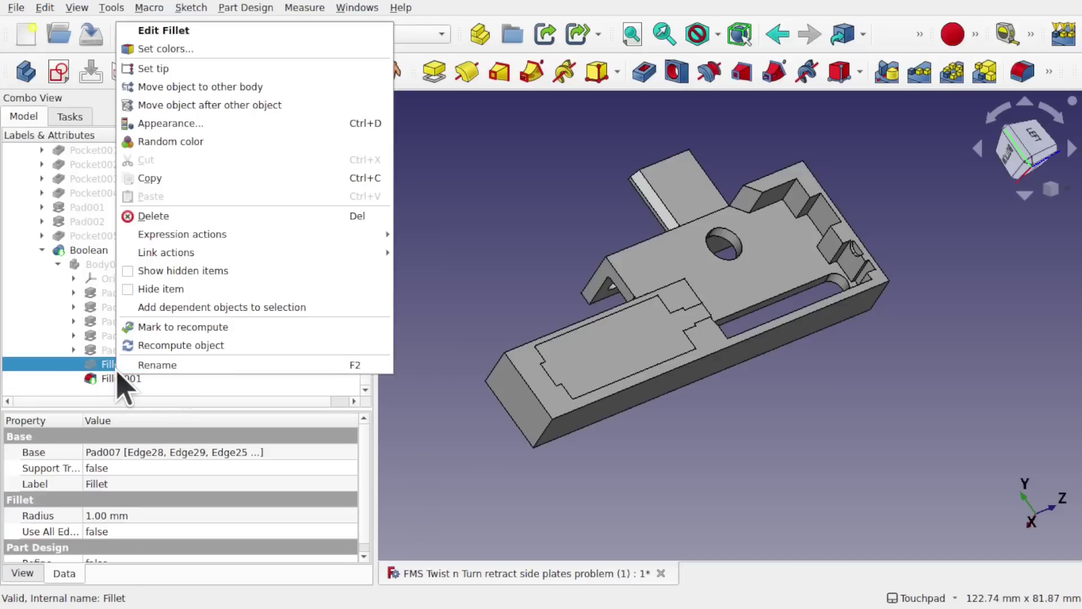
click(175, 68)
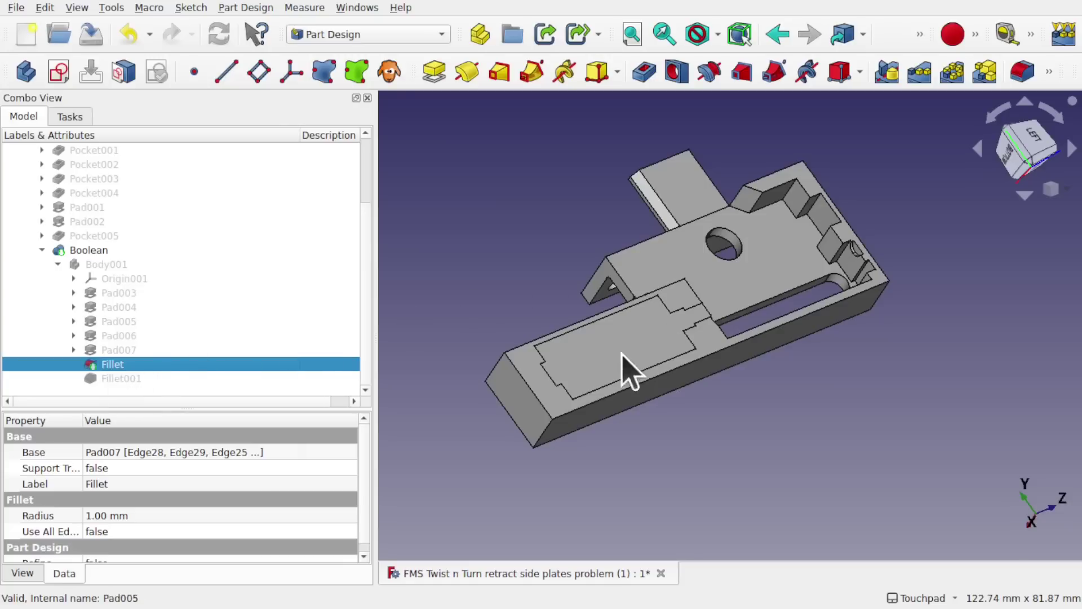
click(123, 350)
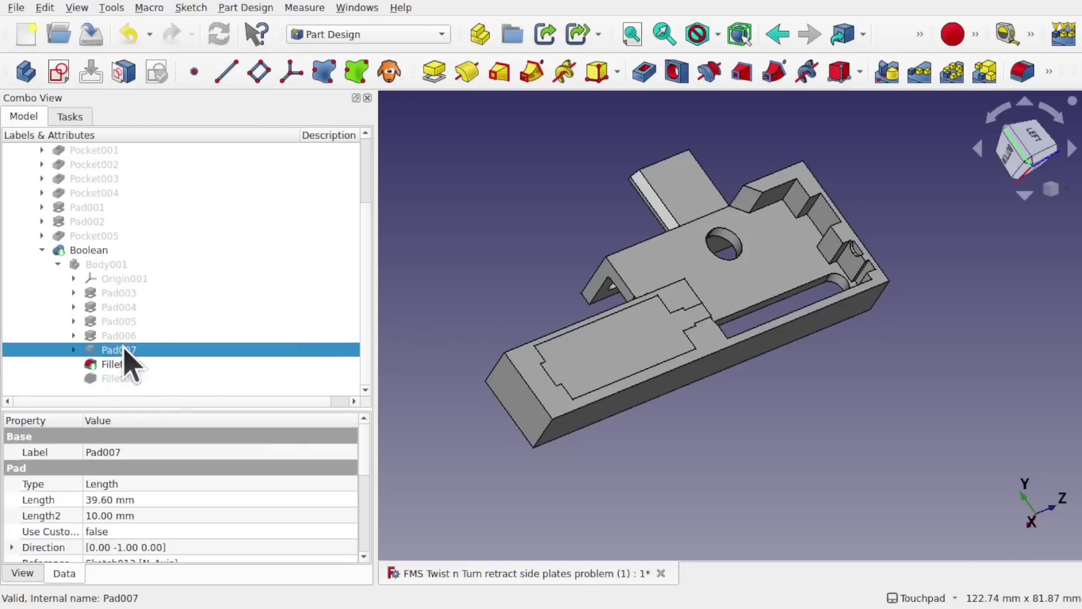
right_click(124, 359)
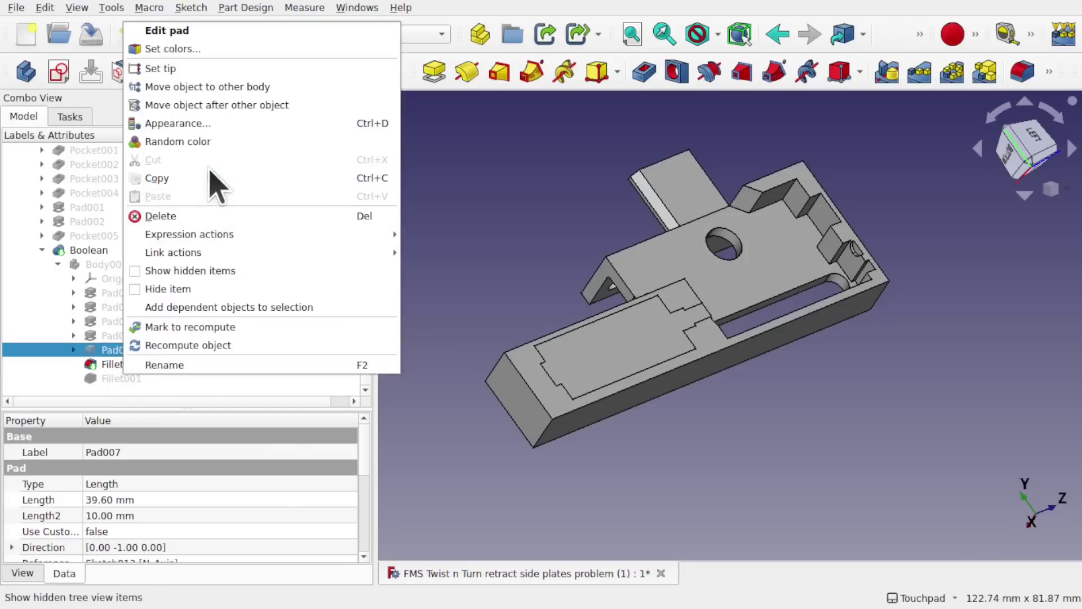
click(229, 69)
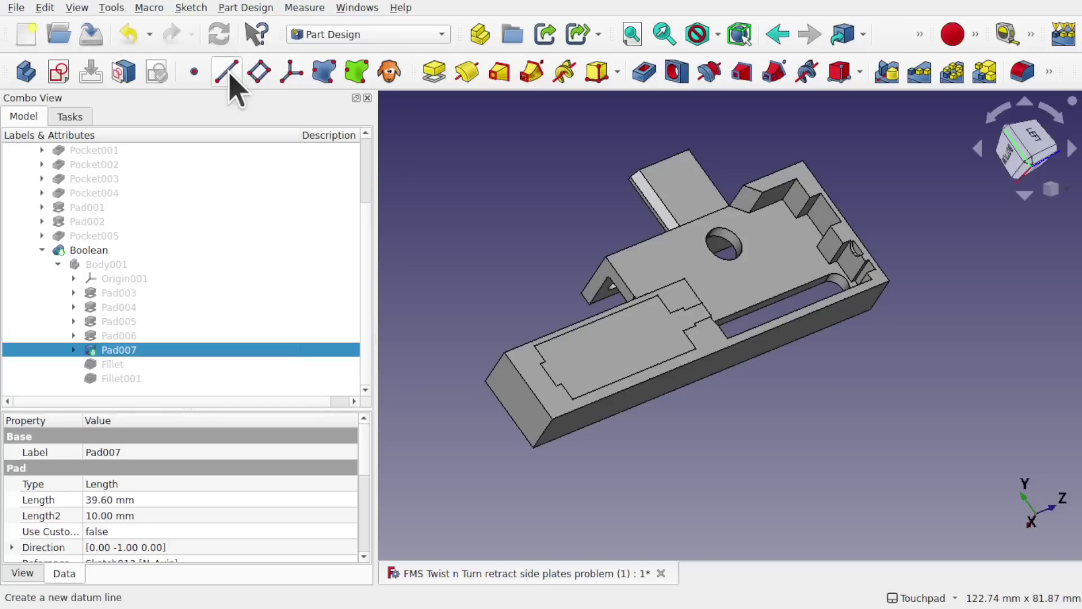
Move the tip of Body001 back to Pad006 and then to Pad005, checking the side plate's pocket each time
click(121, 336)
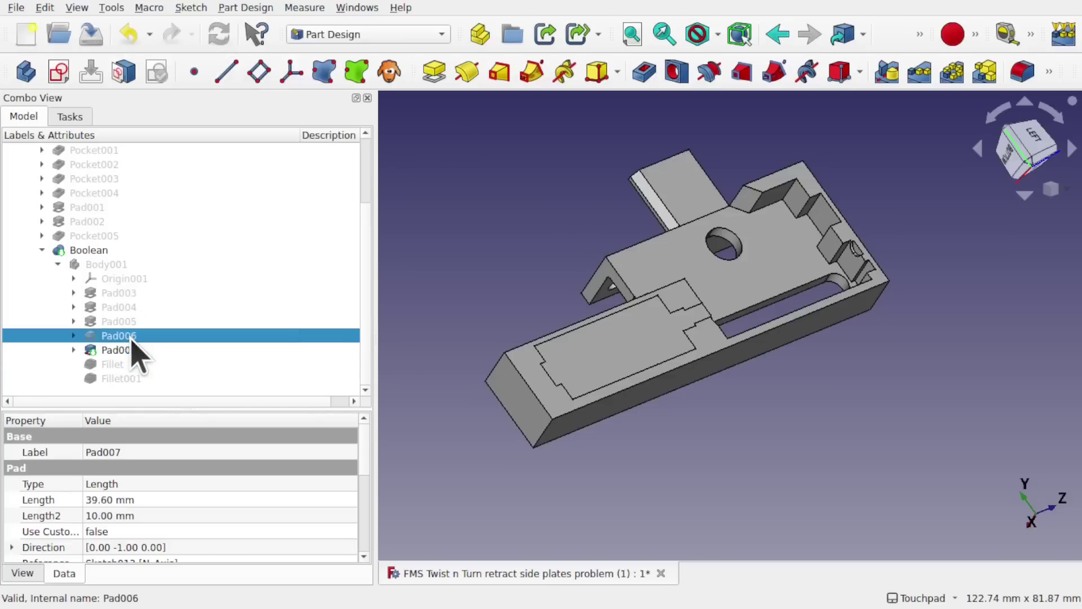
right_click(131, 340)
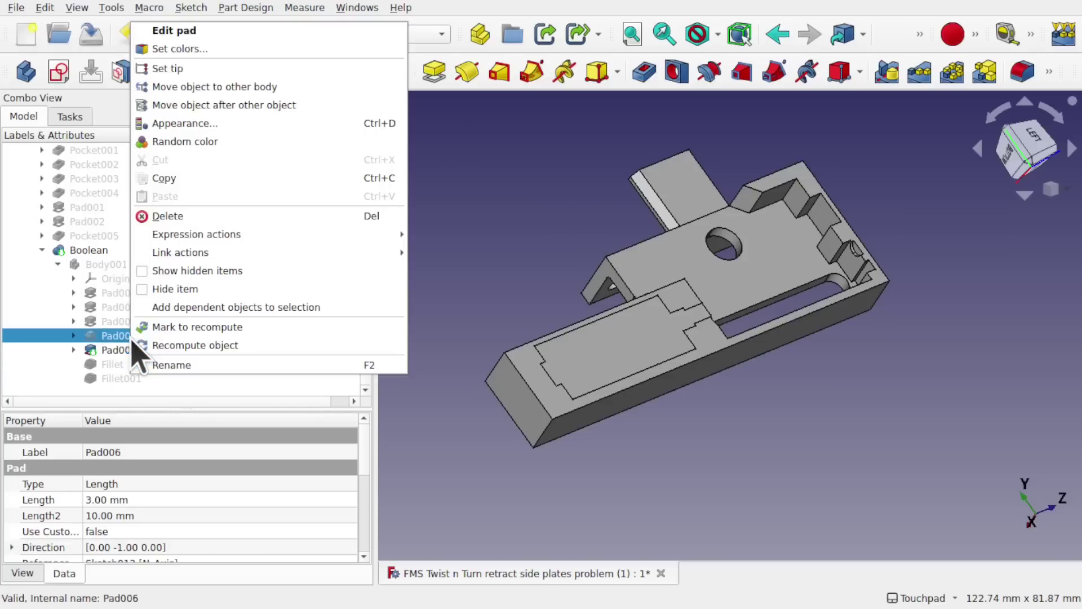
click(210, 68)
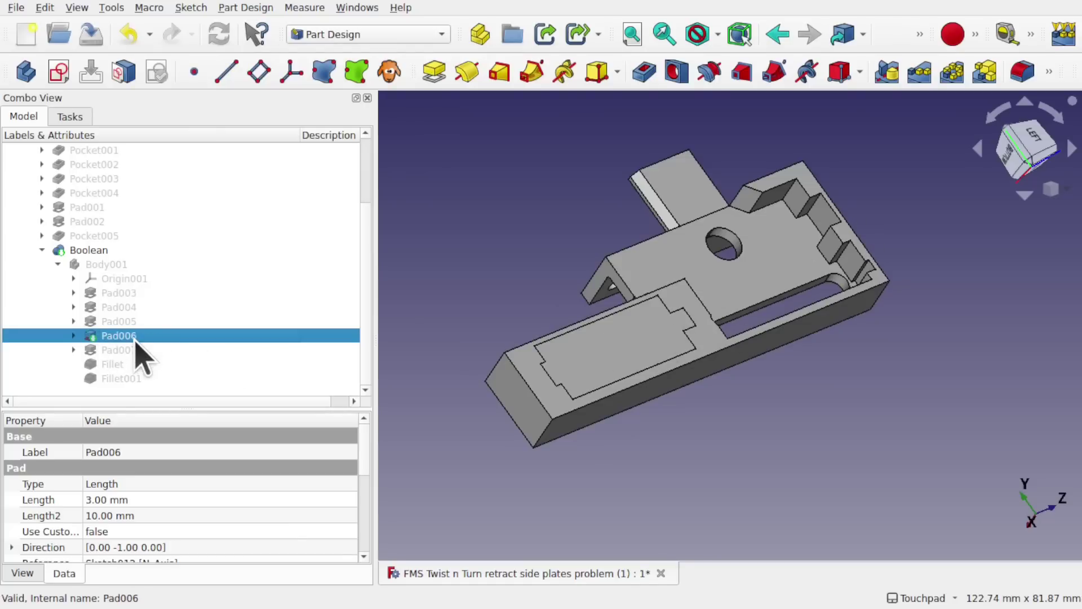
click(116, 323)
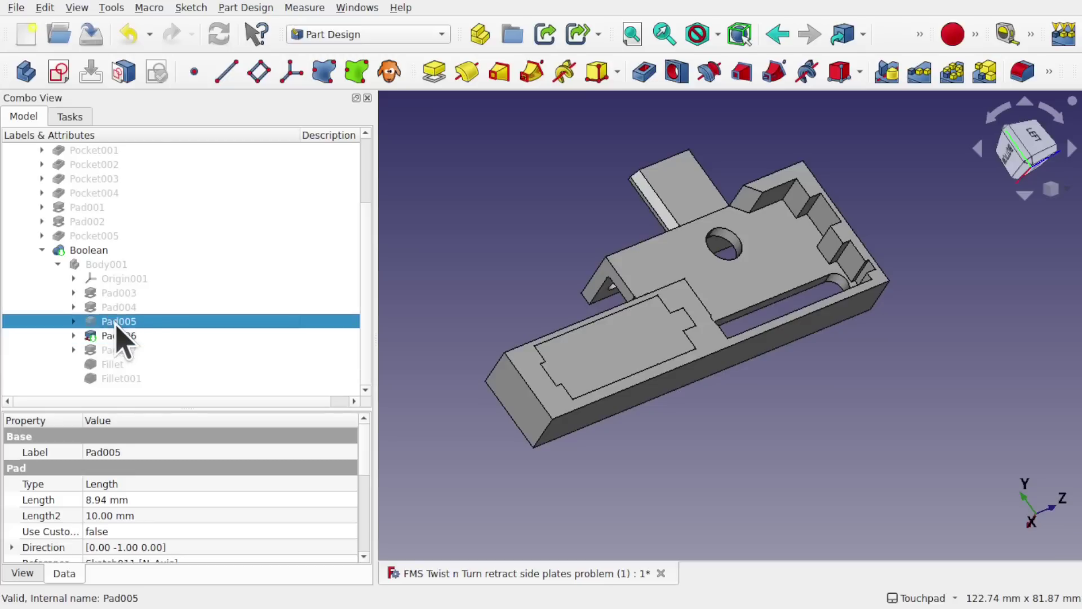
right_click(116, 327)
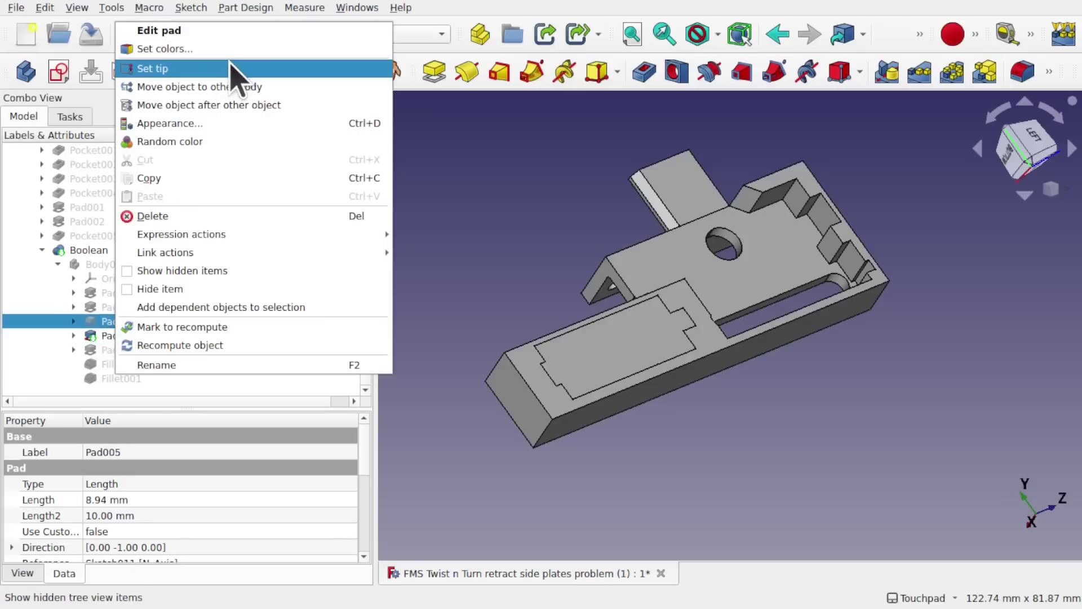
click(169, 68)
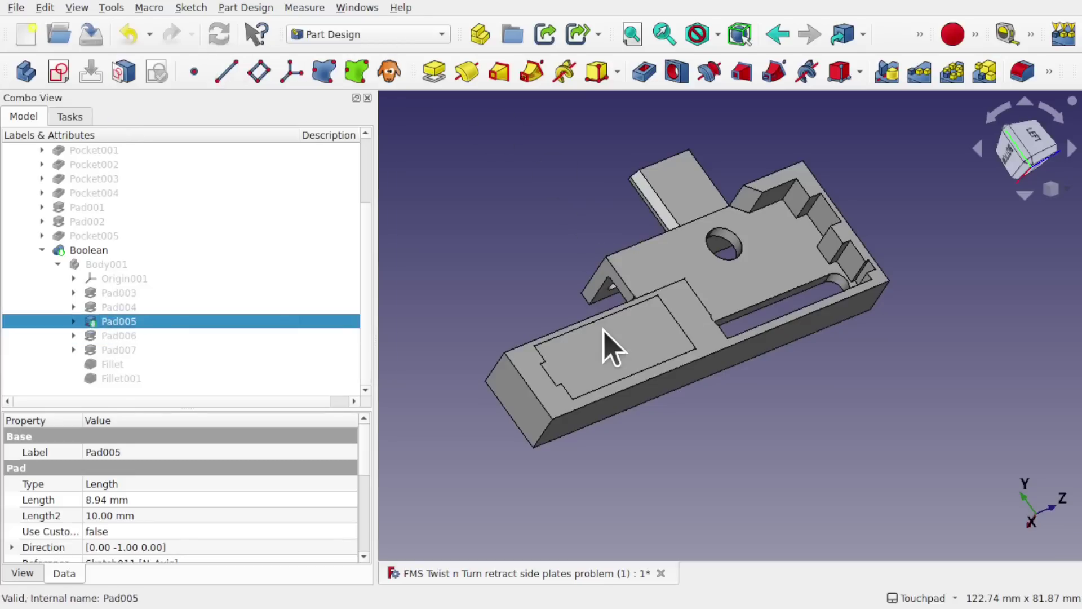
Set Pad004 as the tip of Body001 and examine the resulting cut in the side plate up close
click(126, 308)
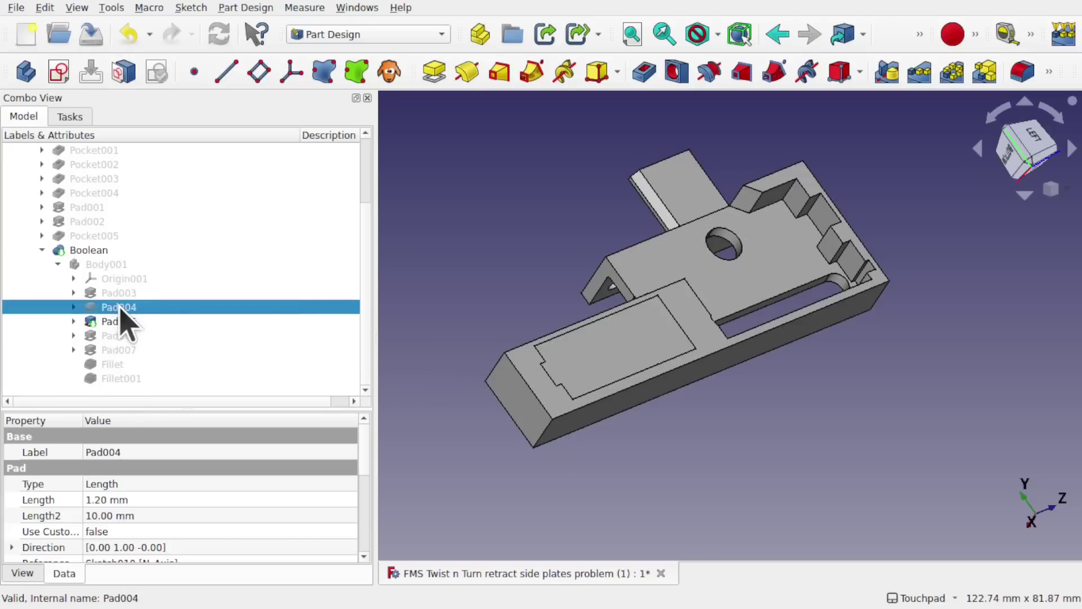
right_click(121, 308)
mouse_move(169, 249)
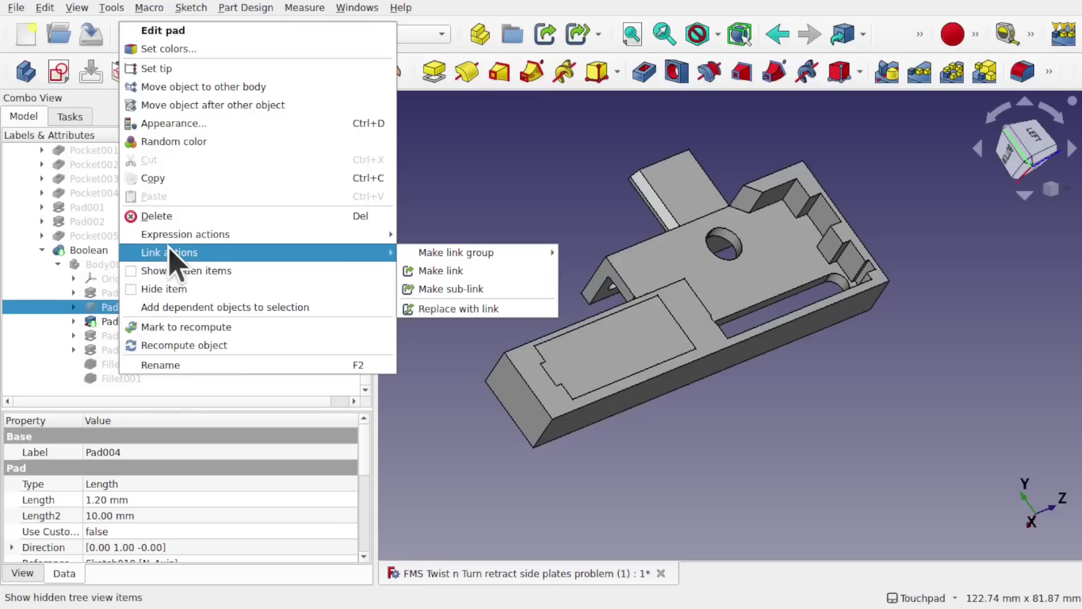
click(189, 70)
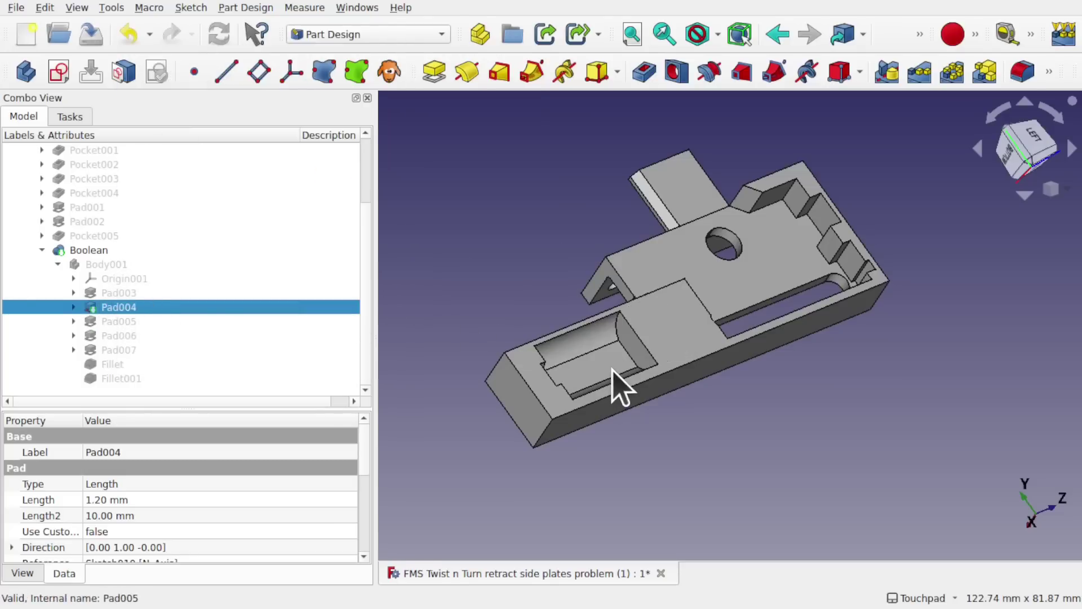
scroll(614, 389, up, 5)
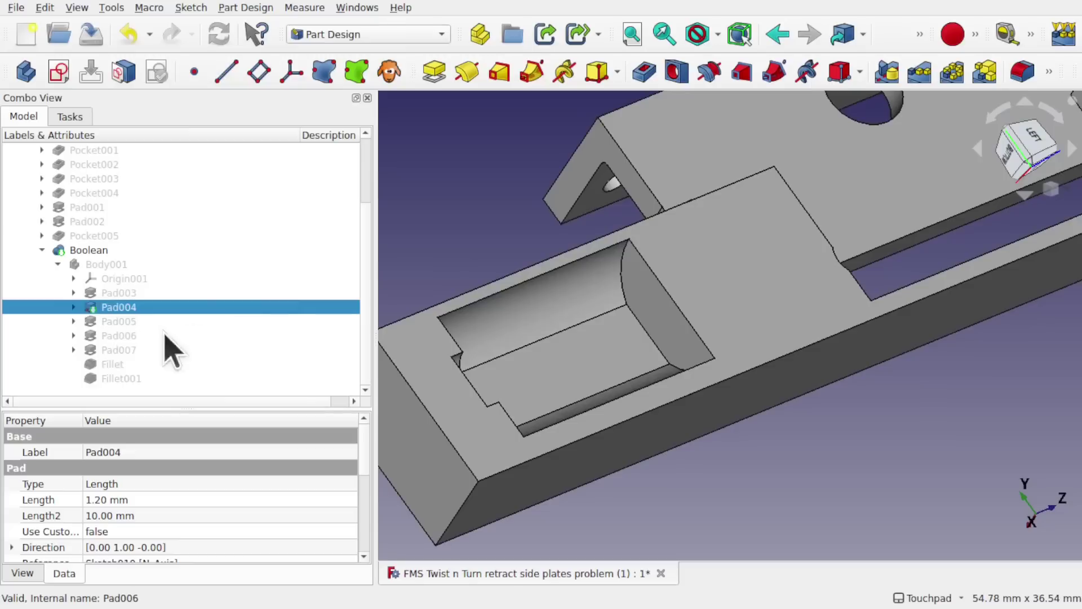
Open Sketch011 of Pad005, inspect its rectangular profile against the end of the curved pocket, and close the sketch
click(91, 322)
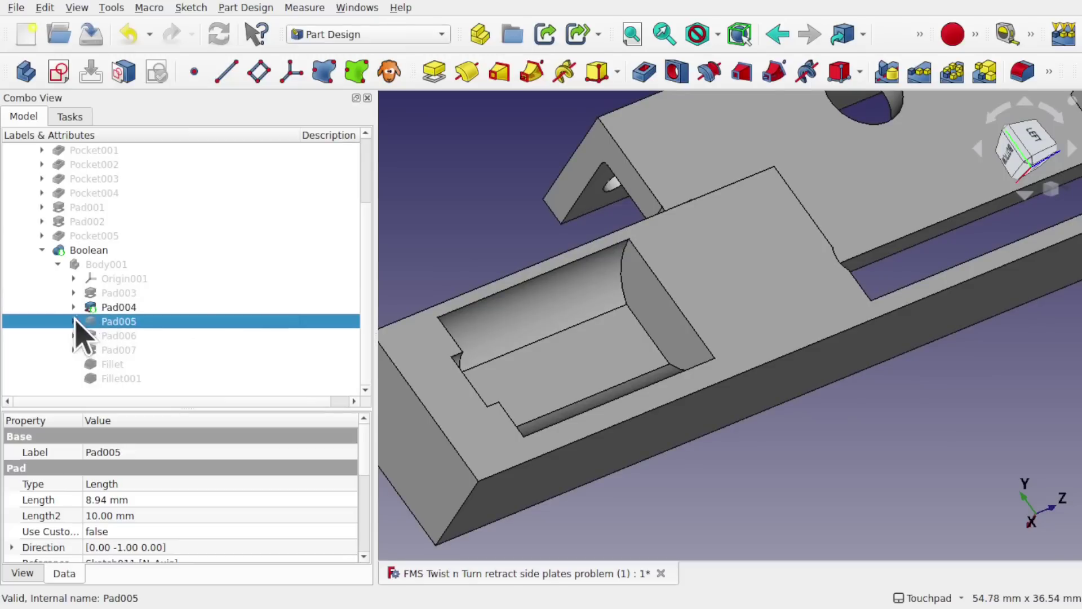
click(146, 337)
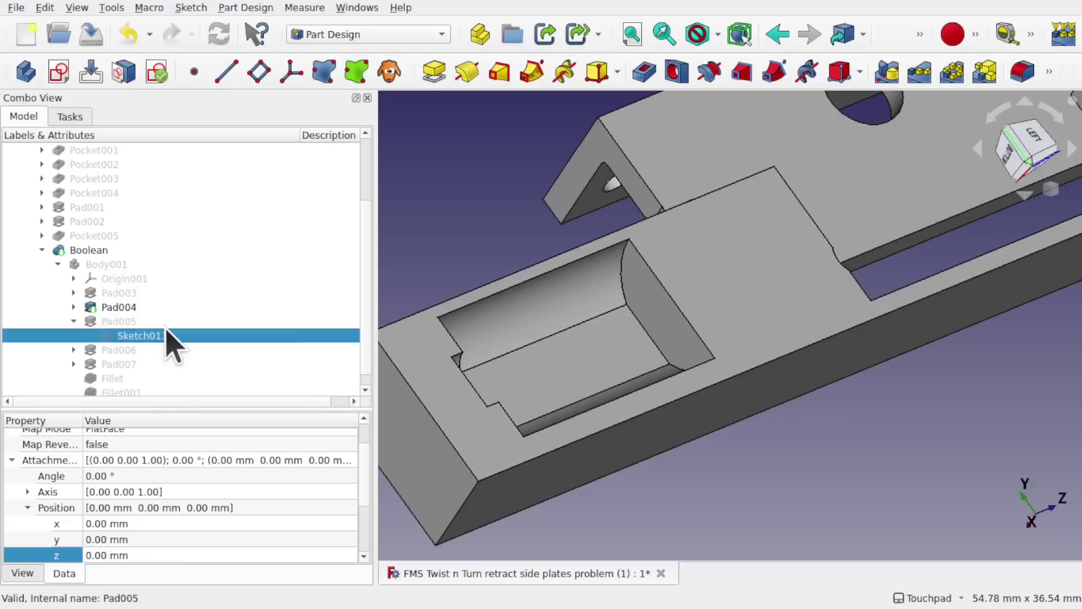
double_click(131, 336)
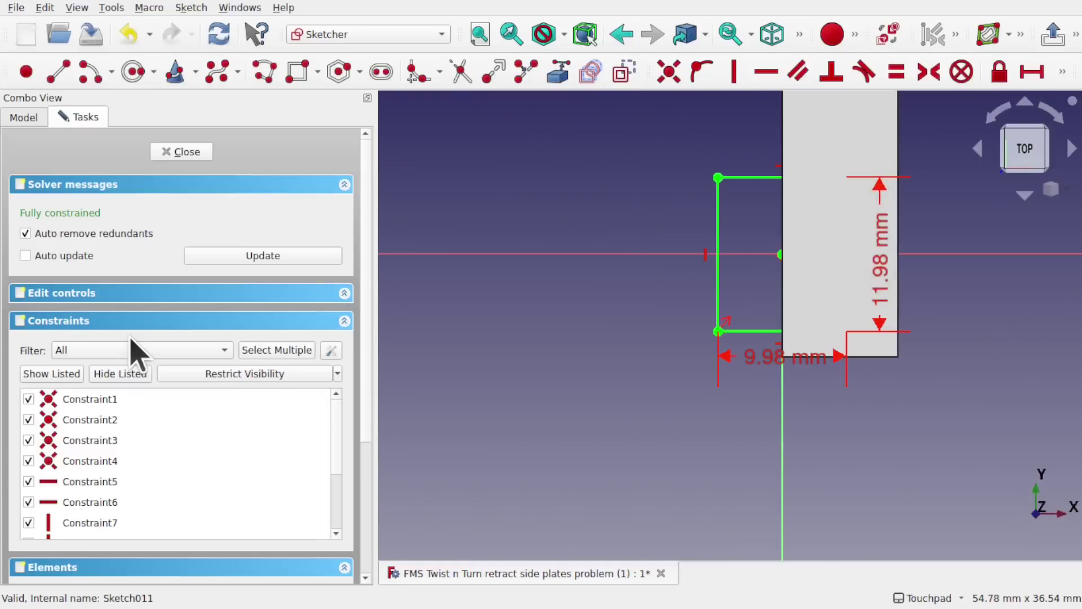
mouse_move(778, 297)
middle_down()
mouse_move(789, 259)
mouse_move(845, 281)
middle_up()
scroll(785, 236, up, 3)
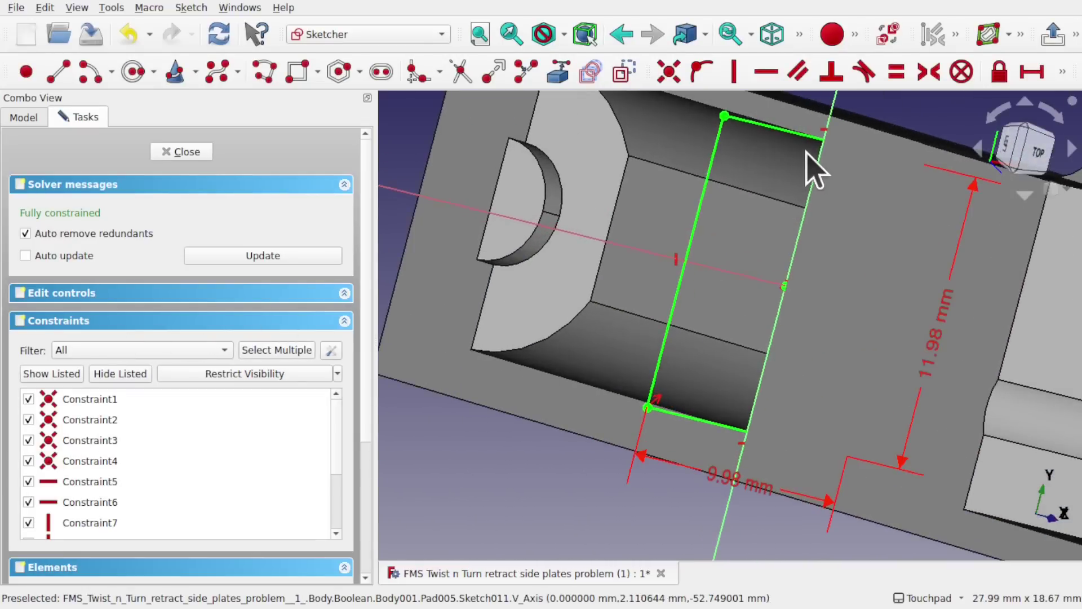
middle_drag(743, 350, 845, 372)
scroll(973, 355, down, 3)
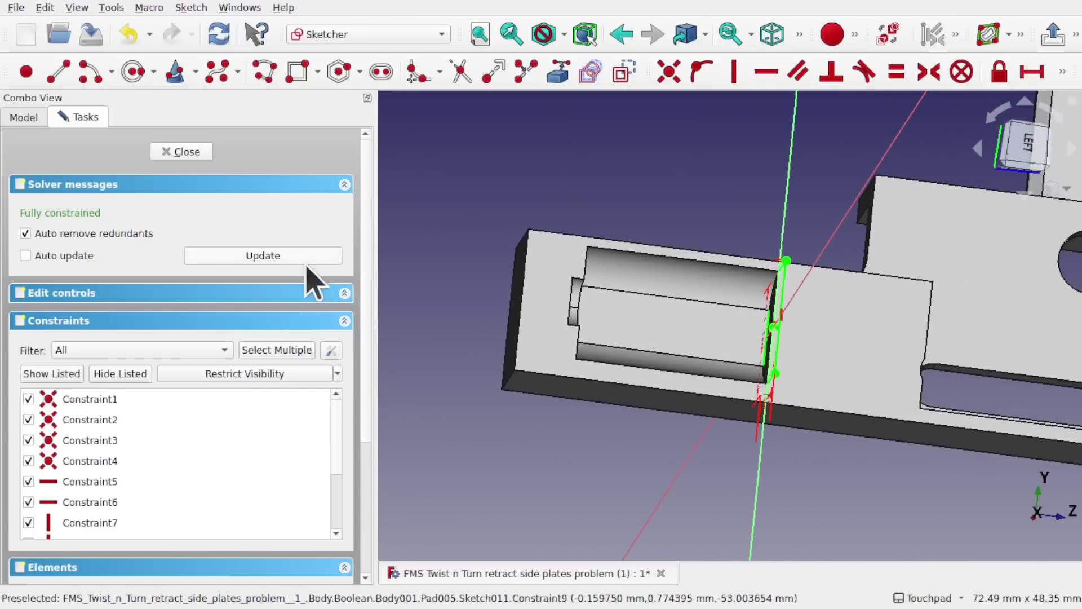
mouse_move(657, 326)
middle_down()
mouse_move(688, 331)
mouse_move(637, 361)
mouse_move(696, 372)
middle_up()
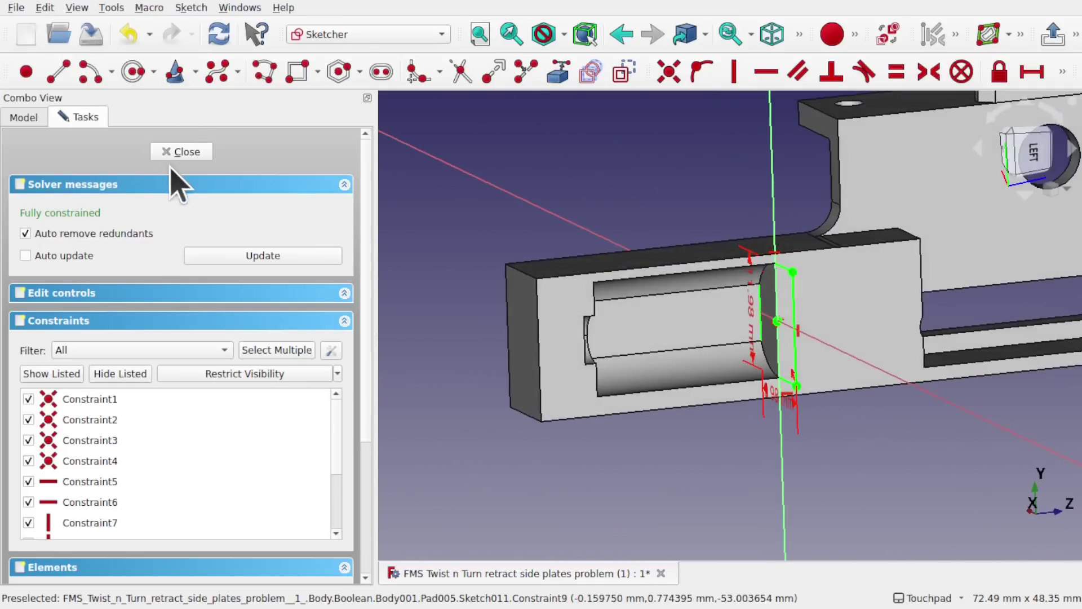
click(181, 151)
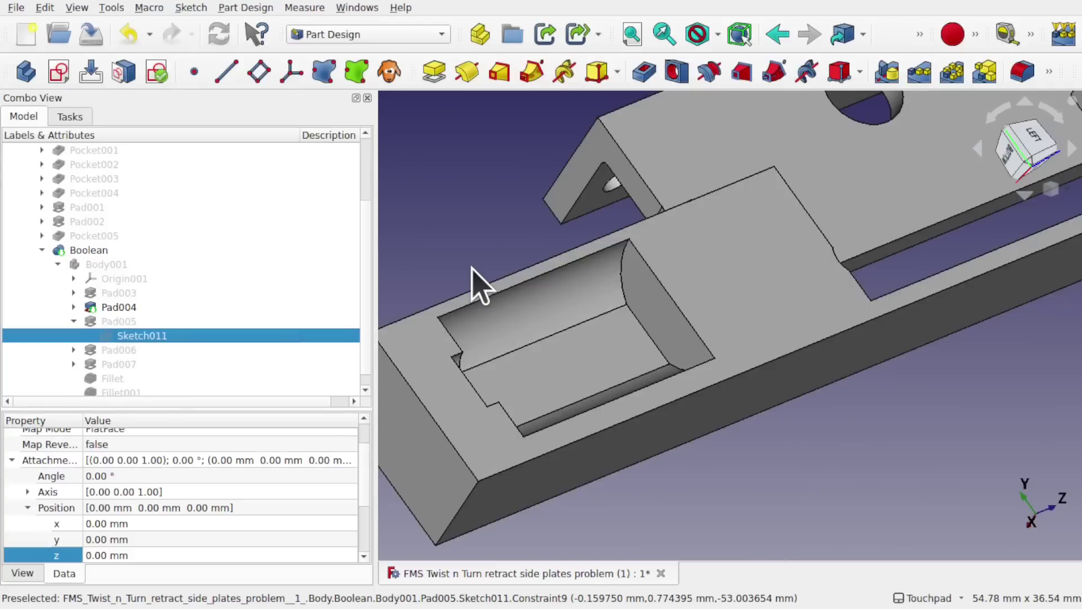
Delete the Boolean feature from Body and examine the released Body001 where it overlaps the side plate
scroll(664, 254, down, 5)
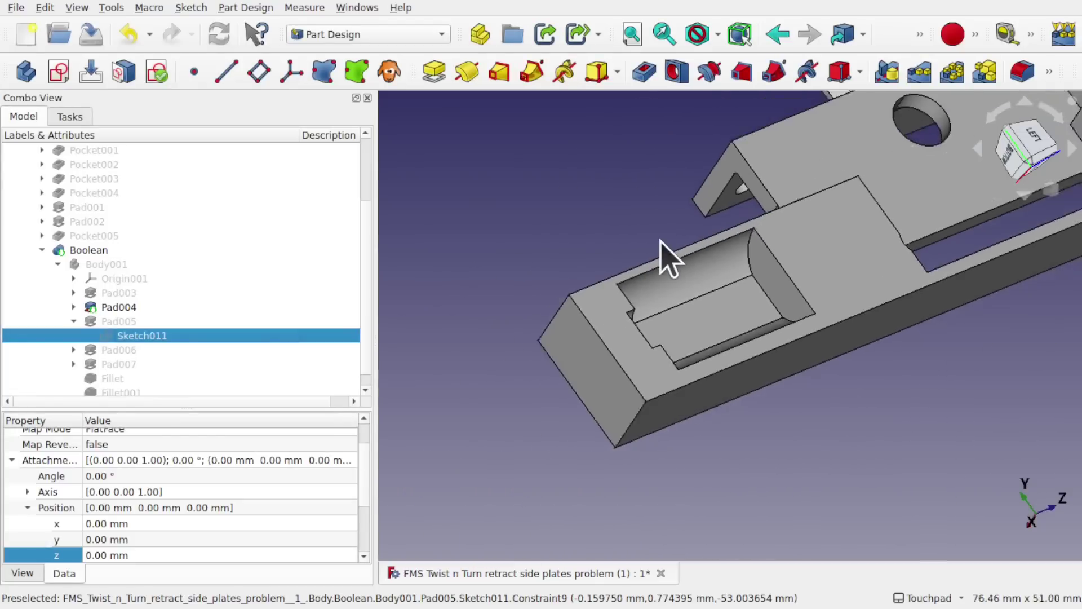
middle_drag(664, 254, 701, 268)
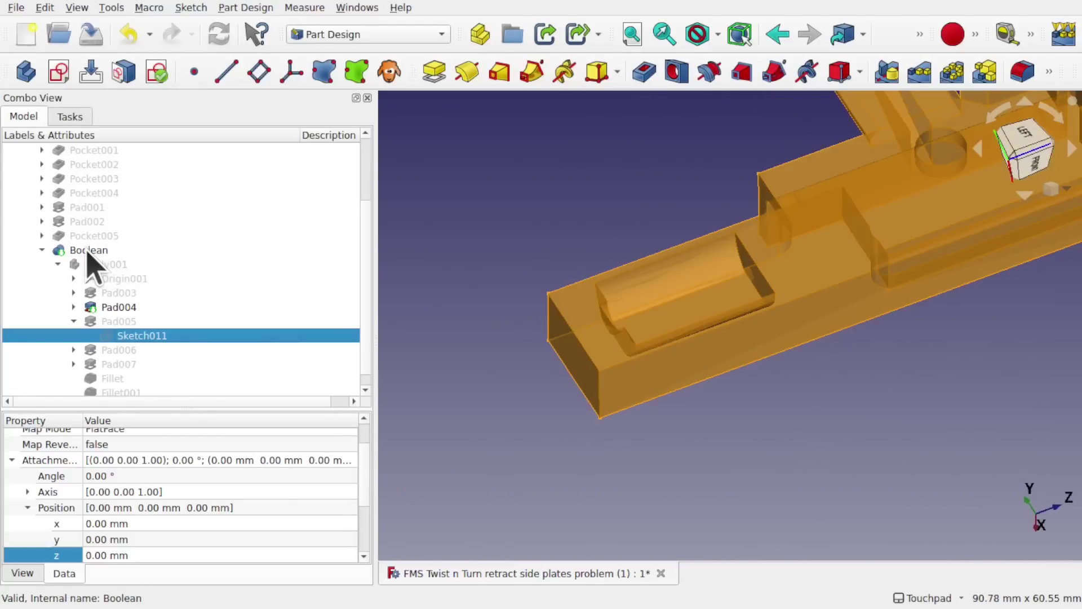
click(87, 250)
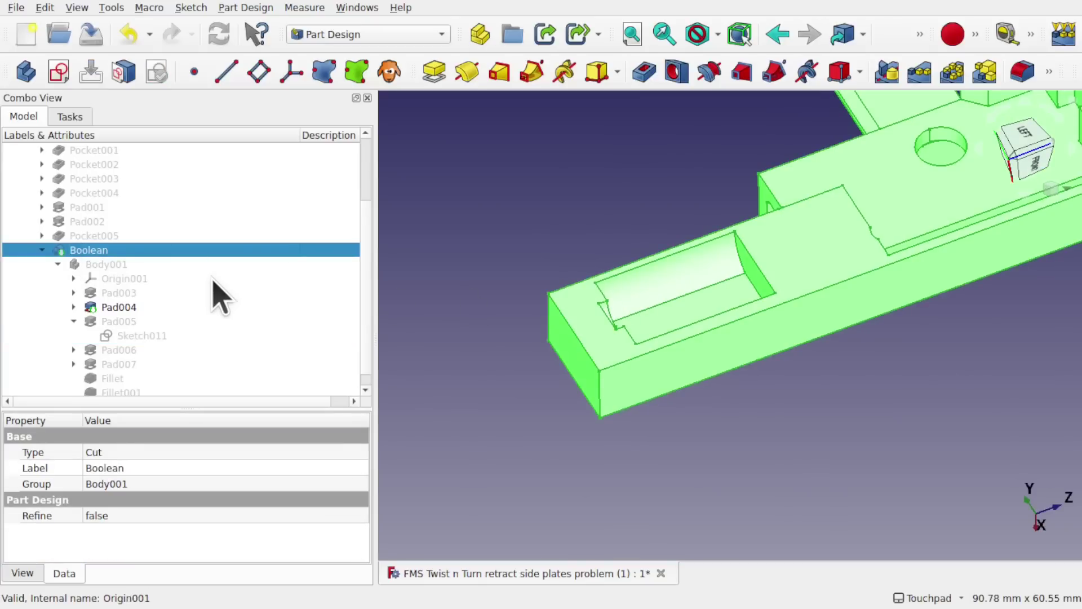
key(Delete)
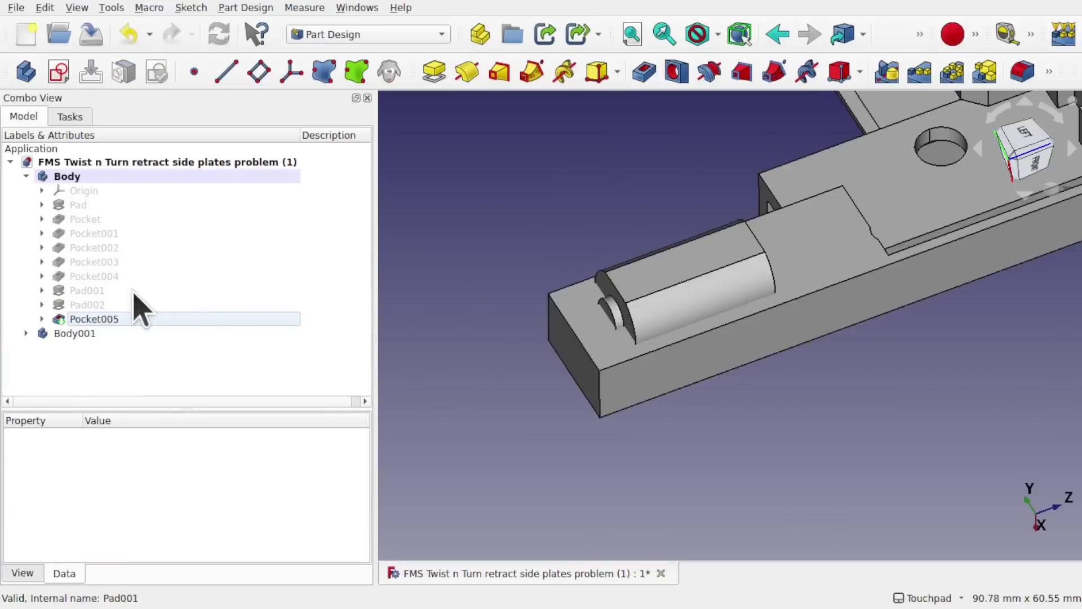
alt+drag(626, 212, 752, 306)
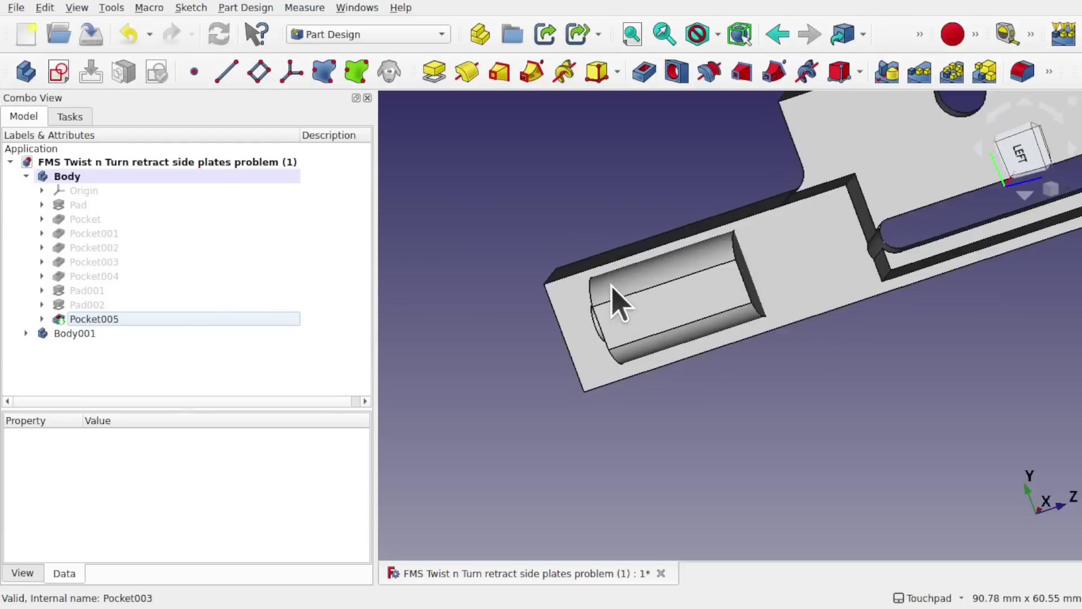
alt+drag(616, 297, 718, 283)
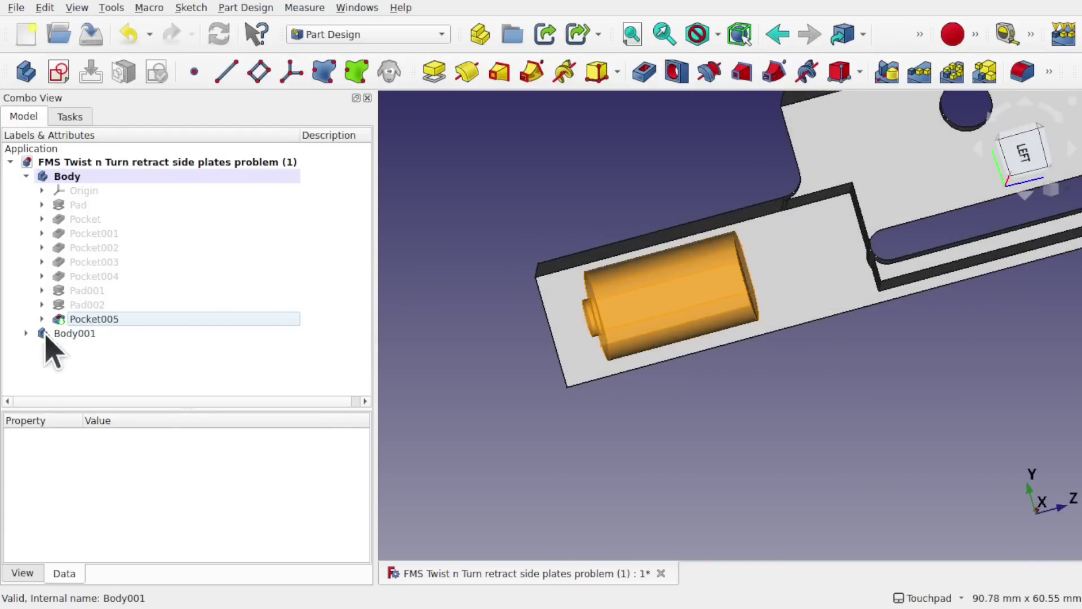
Set Pad005 as the tip of the separate Body001 and examine where its block meets the curved section
click(26, 333)
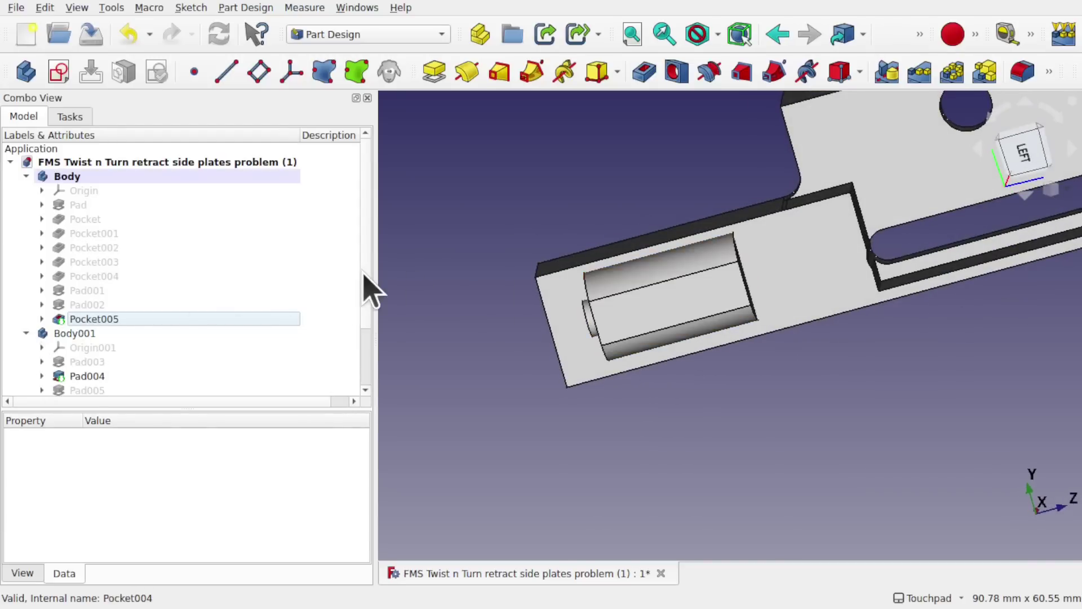
scroll(368, 285, down, 2)
click(91, 321)
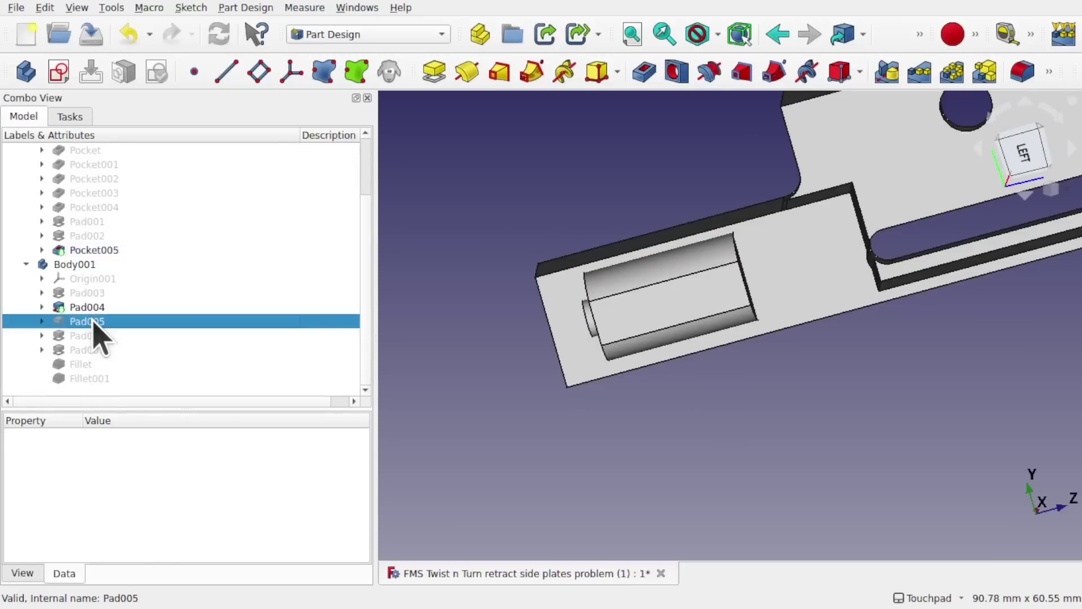
right_click(93, 322)
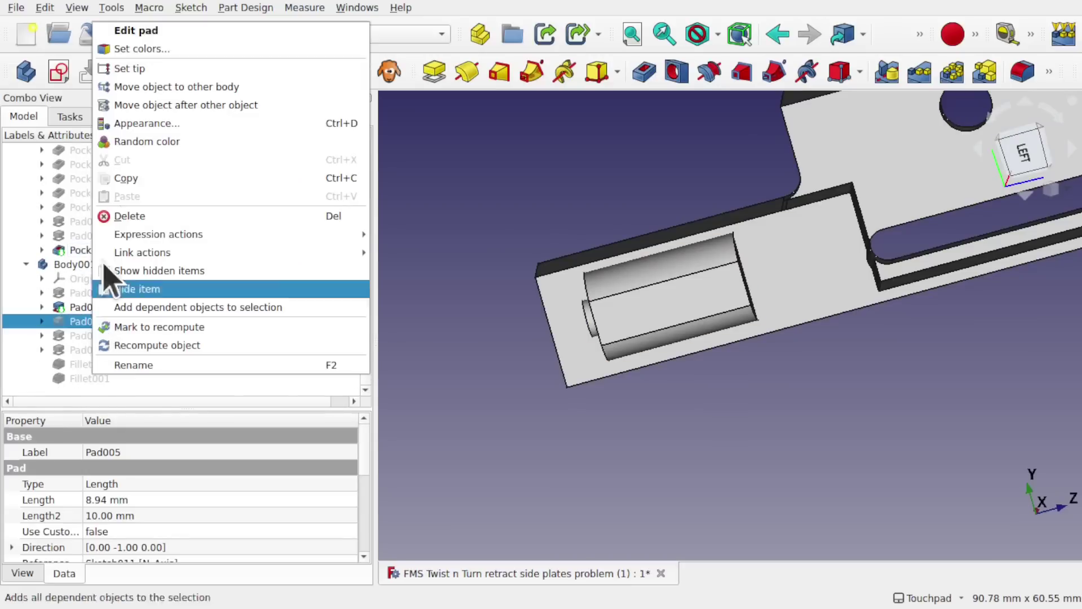
click(169, 68)
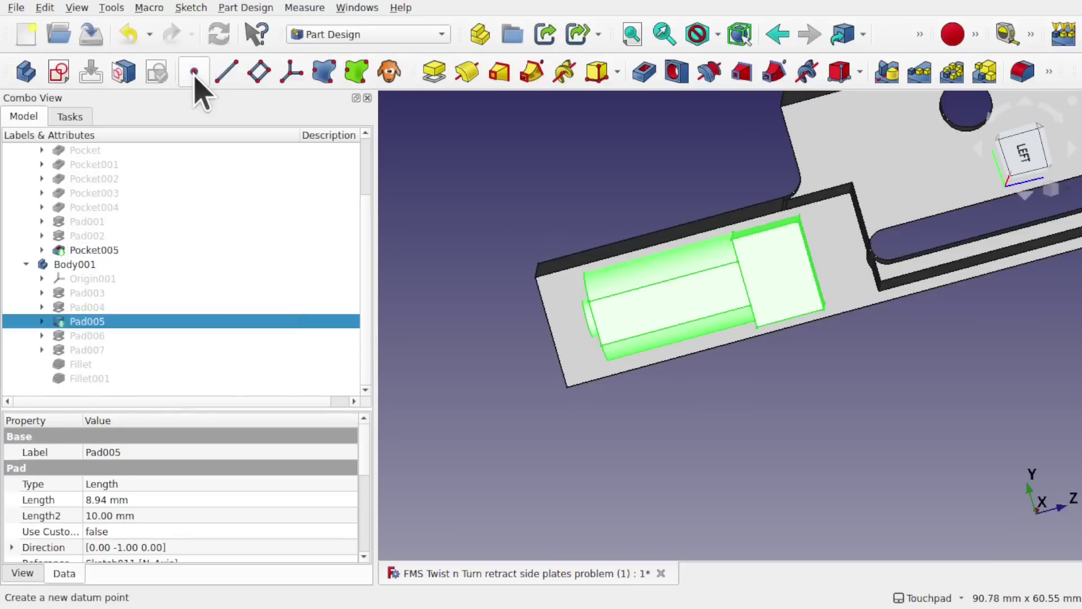
click(764, 375)
alt+drag(762, 370, 829, 259)
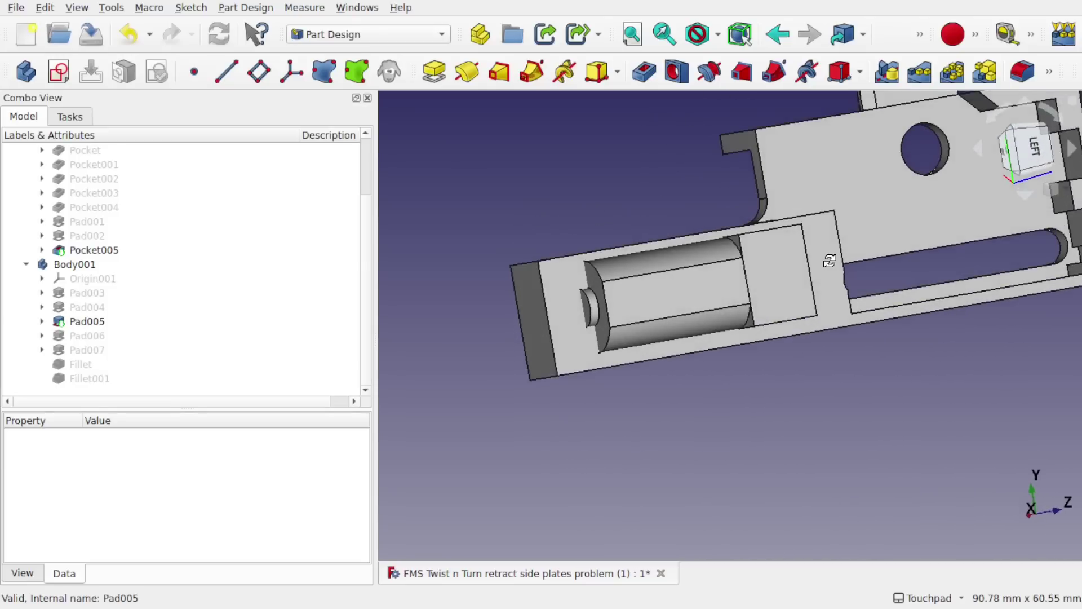
alt+drag(705, 251, 724, 299)
scroll(680, 254, up, 5)
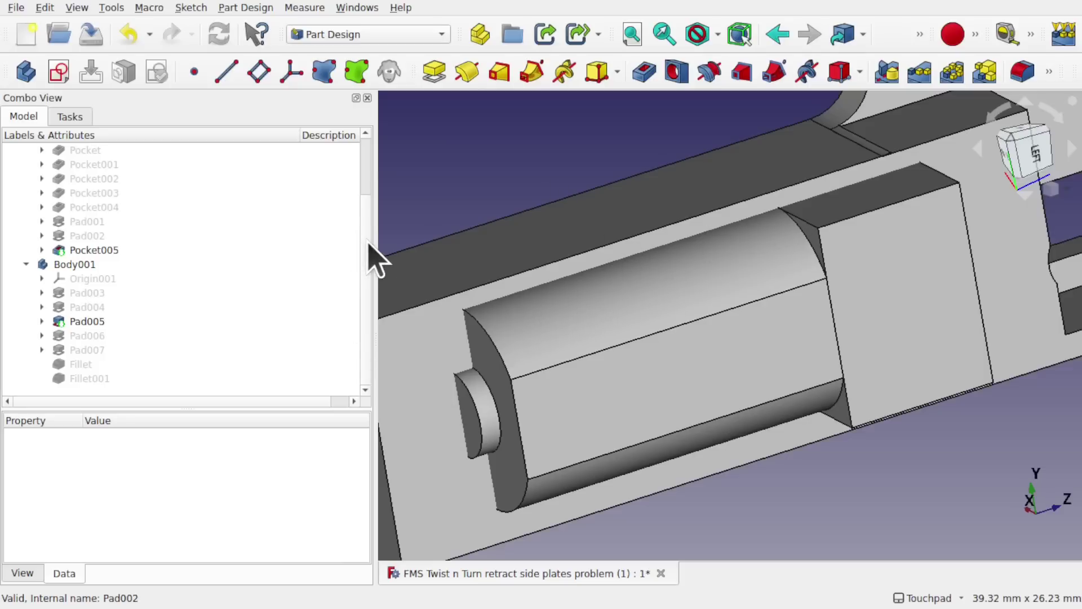
Hide Body and examine up close where Body001's curved section meets the edge of the rectangular block
scroll(367, 242, up, 2)
click(79, 176)
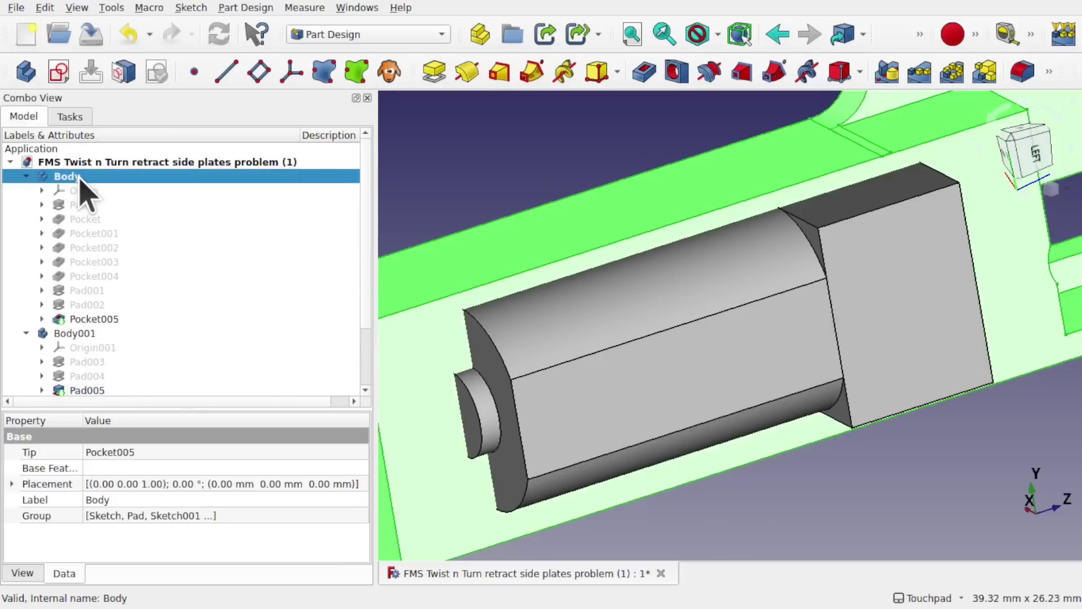
key(space)
alt+drag(857, 292, 788, 258)
scroll(799, 261, up, 2)
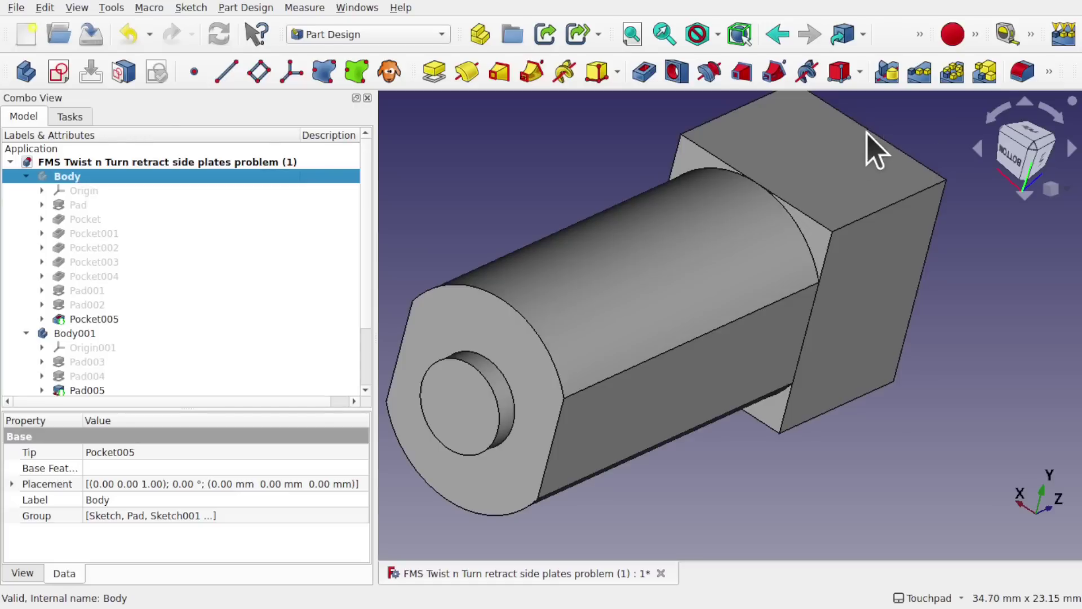
scroll(756, 189, up, 1)
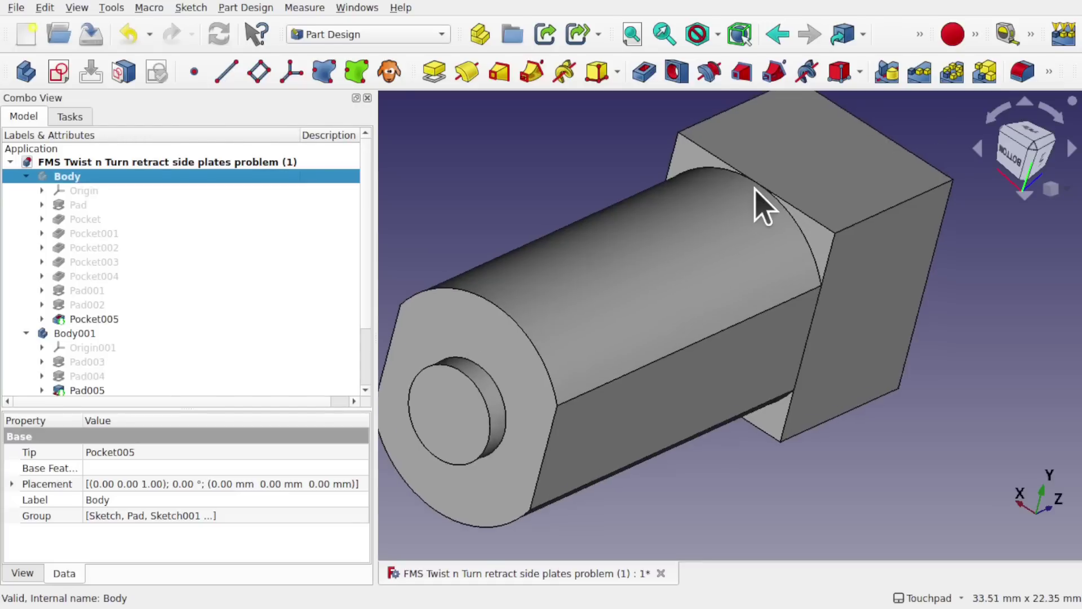
scroll(755, 189, up, 10)
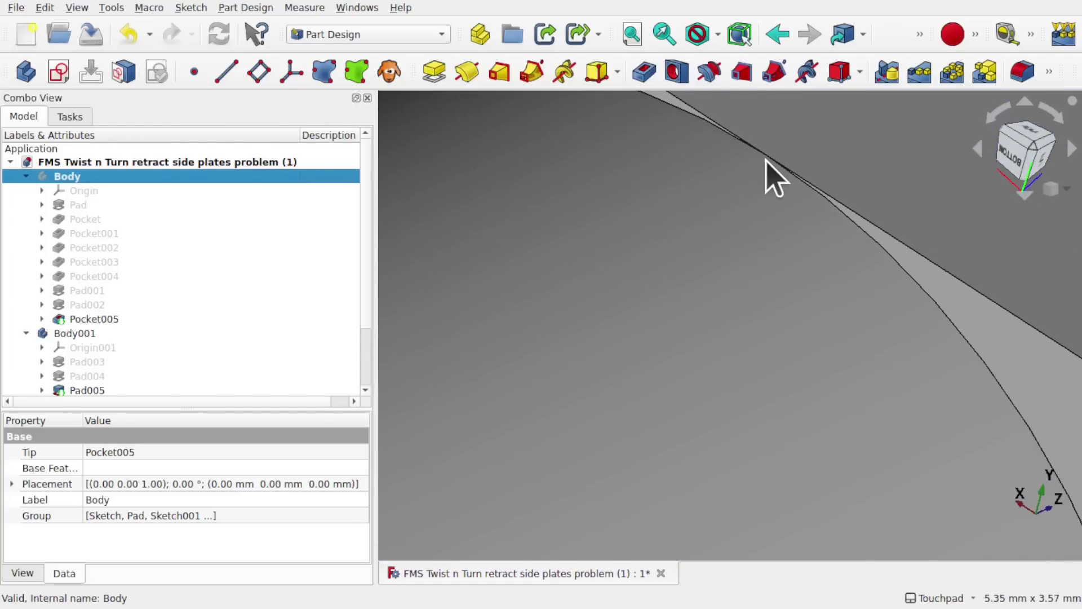
Pick out the block's edge segments around the curved section of Pad005 to inspect where the edge is split
click(875, 221)
scroll(873, 223, down, 7)
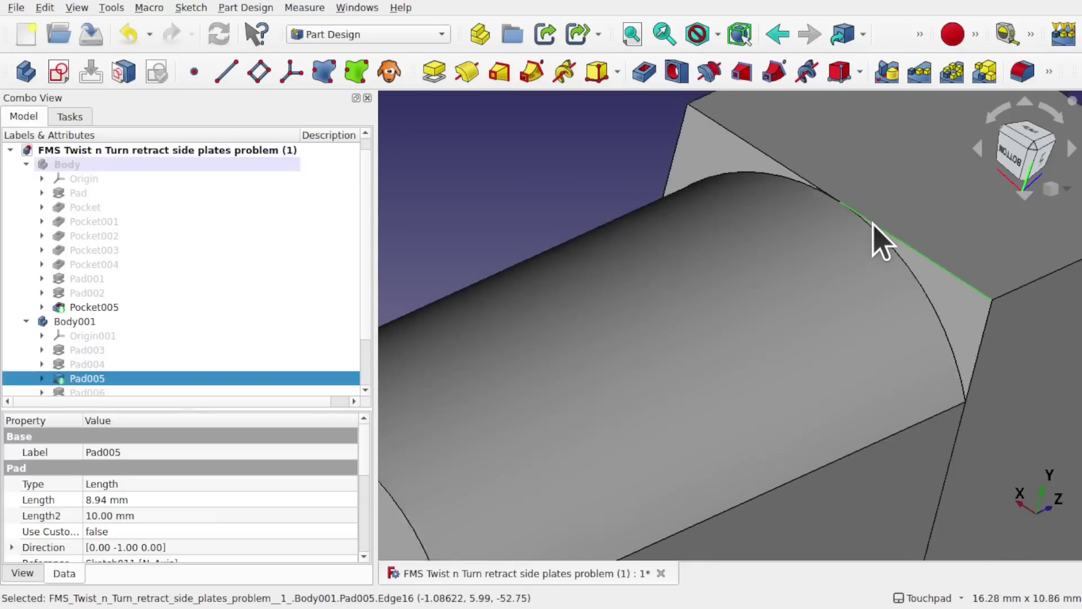
scroll(874, 224, down, 1)
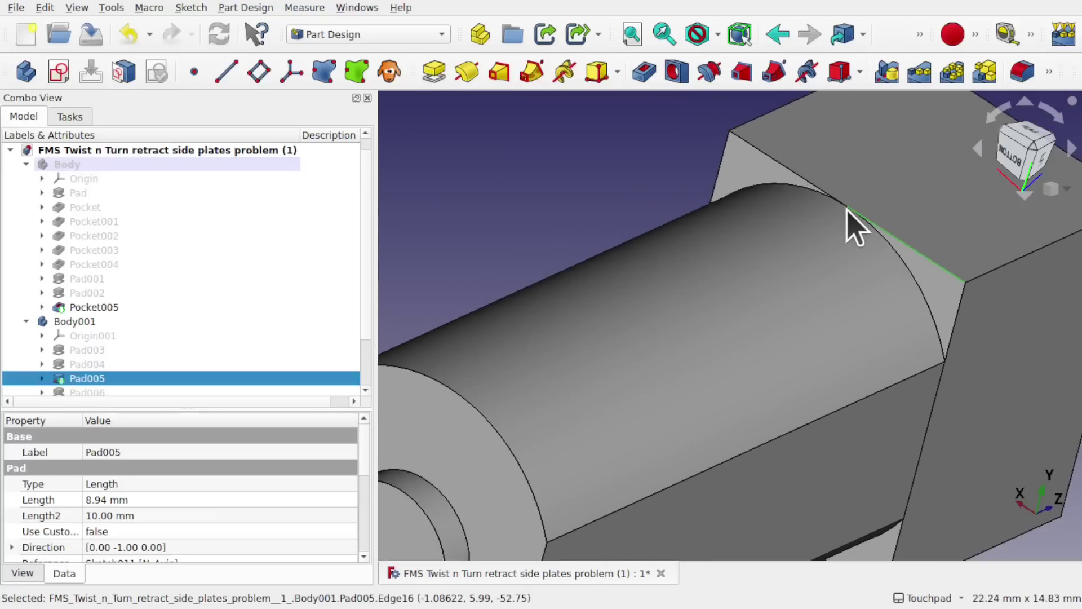
click(951, 333)
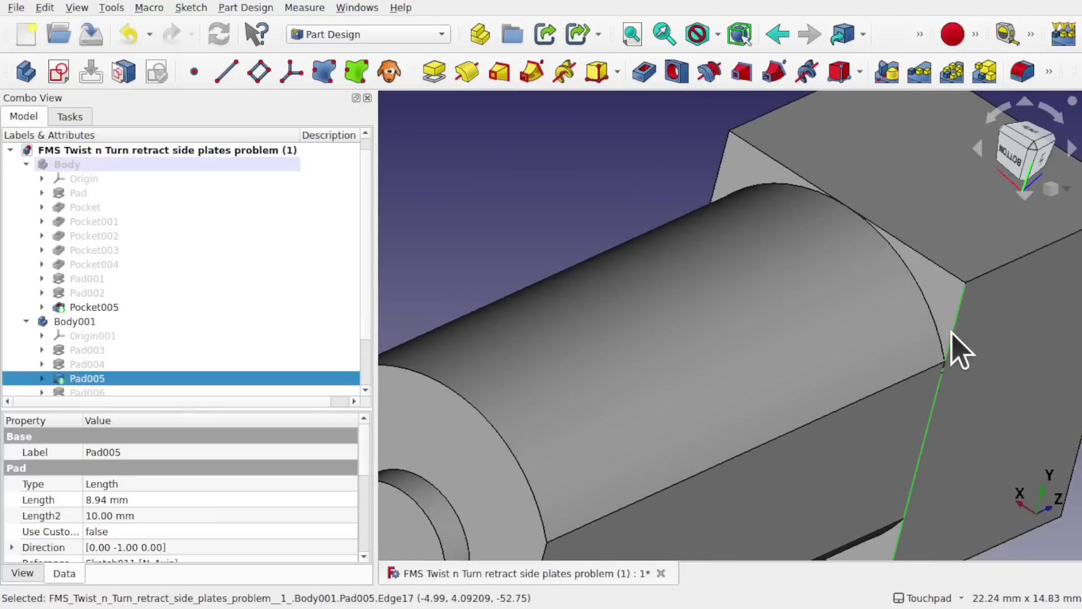
click(926, 258)
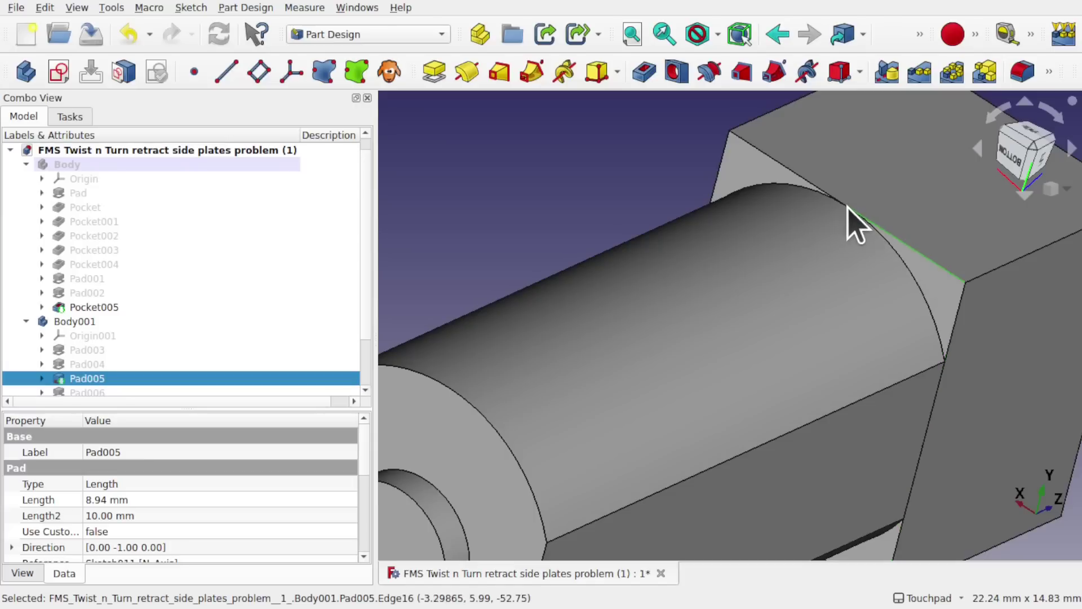
click(796, 184)
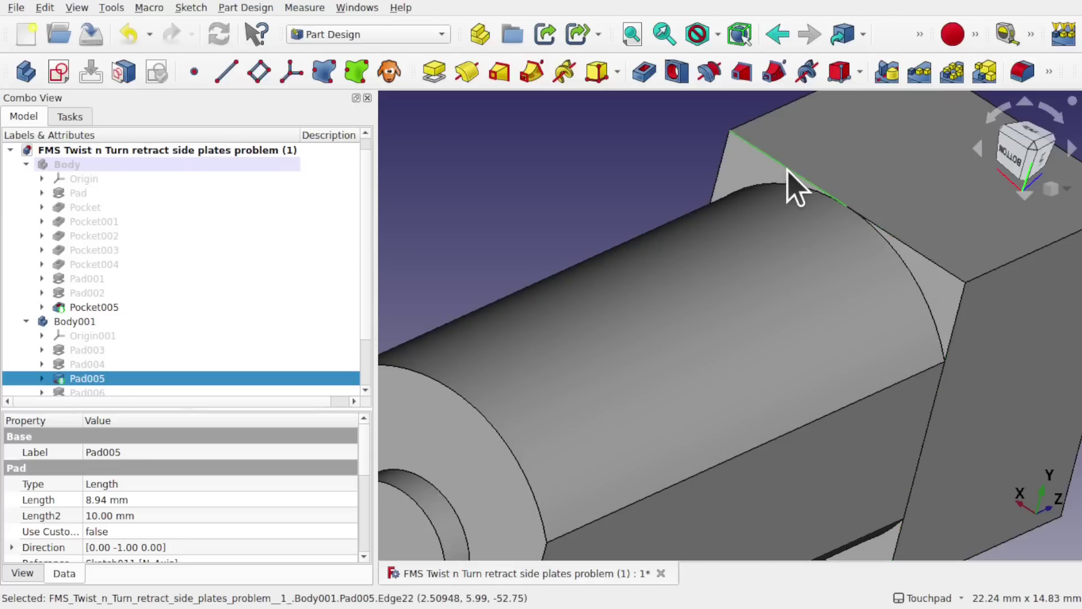
click(902, 245)
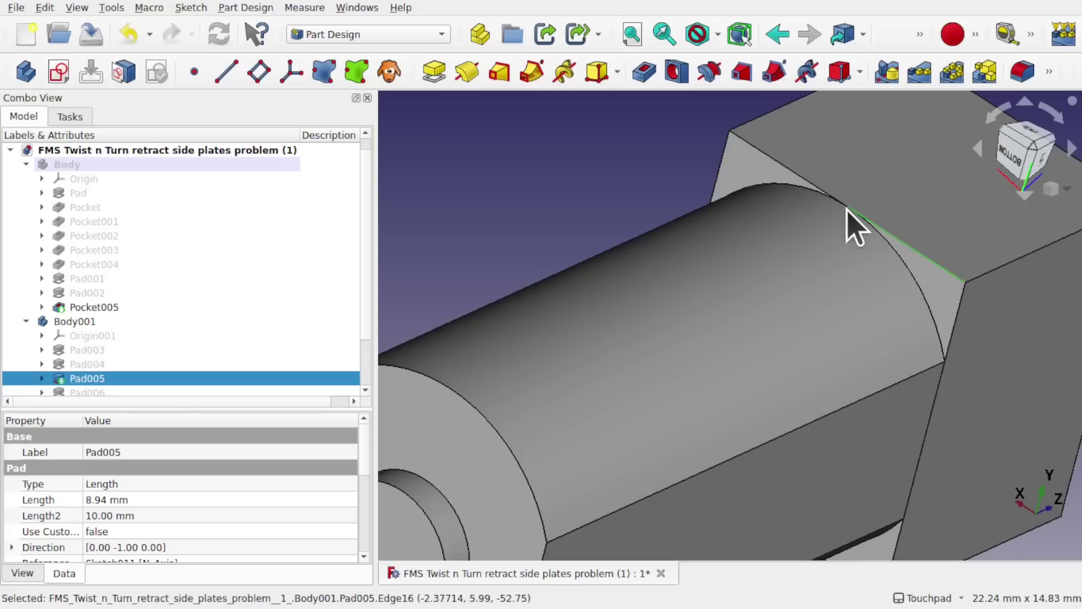
Show Body again and compare the block's split edge with the surface of the side plate
click(74, 167)
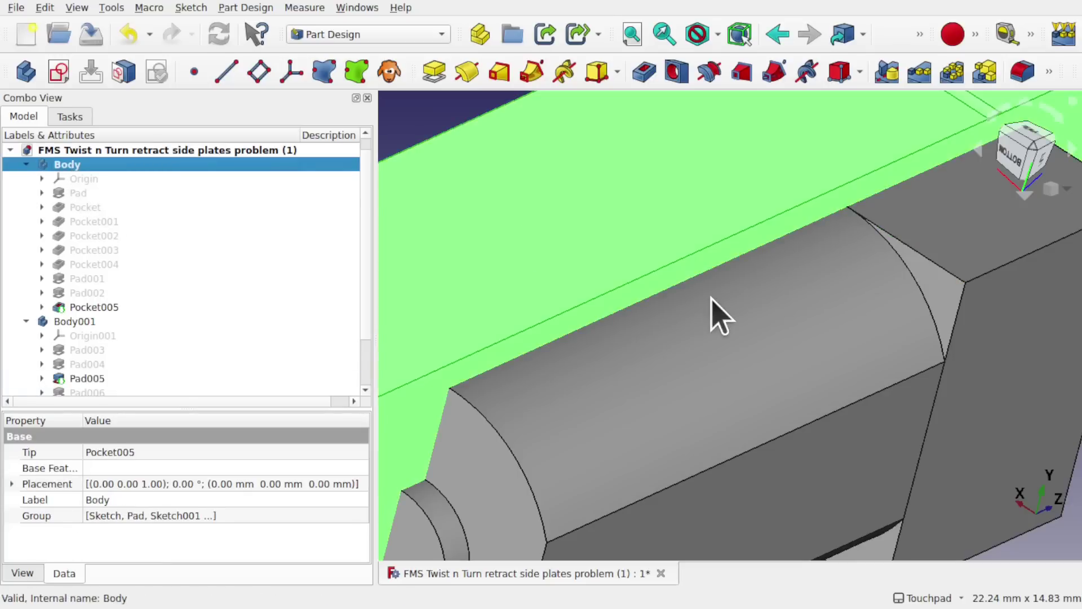
click(952, 271)
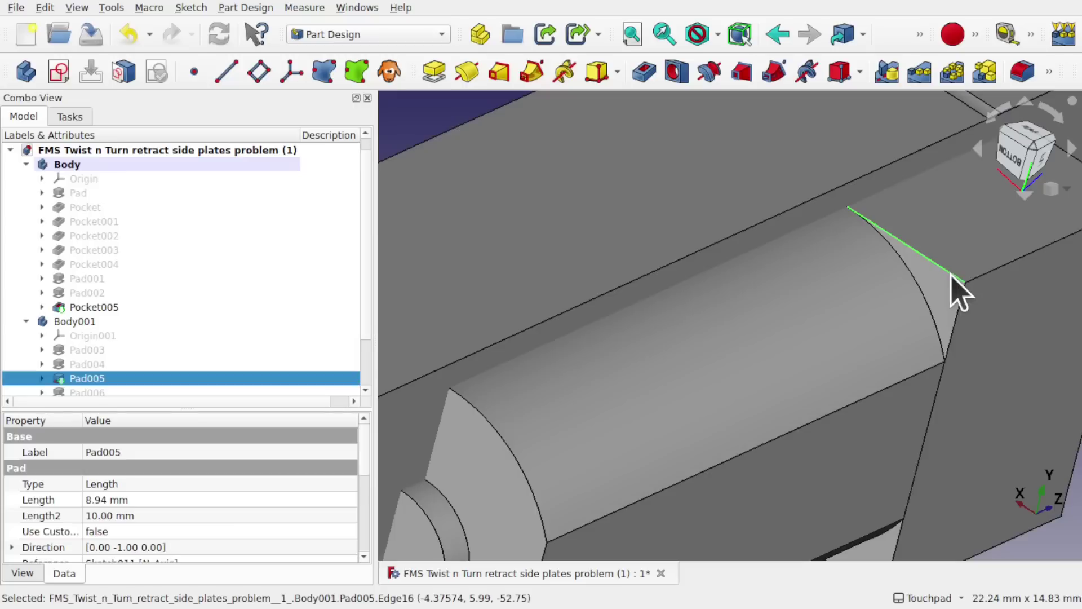
scroll(868, 222, up, 3)
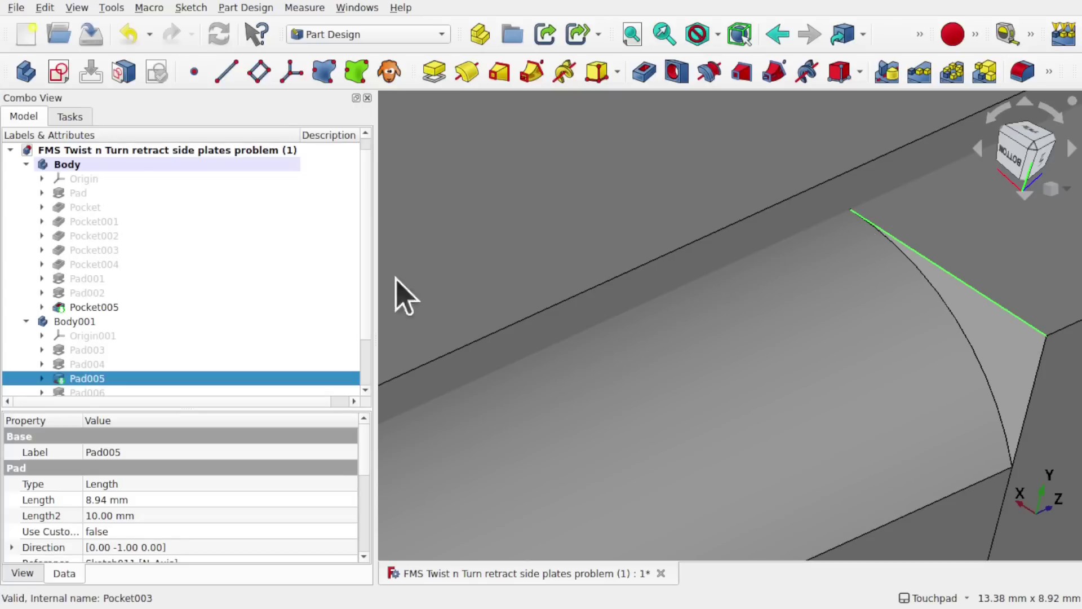
Set the transparency of Body to 80
click(75, 164)
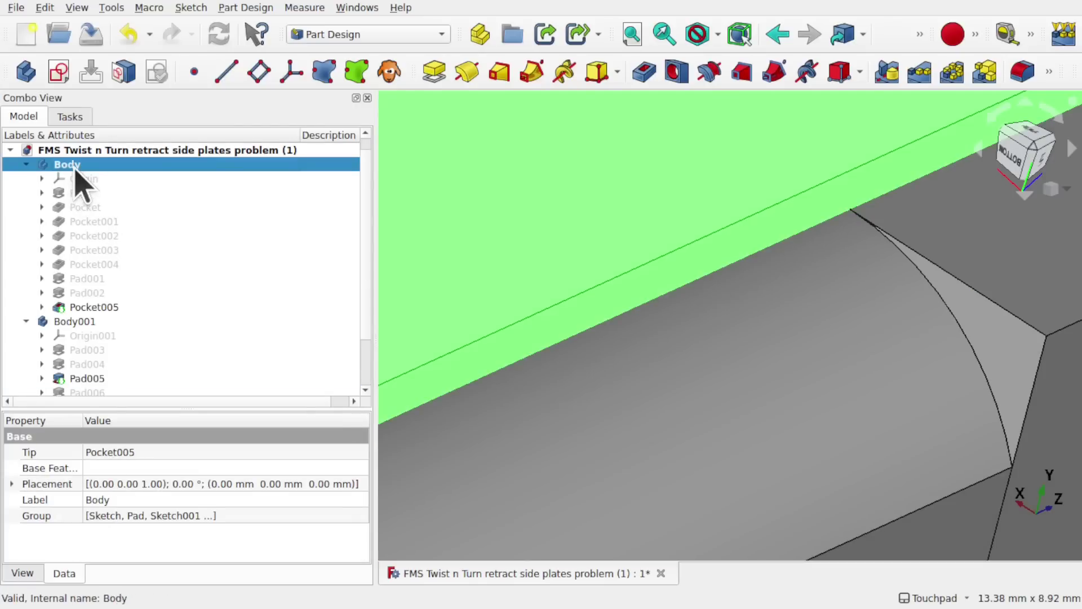
click(21, 573)
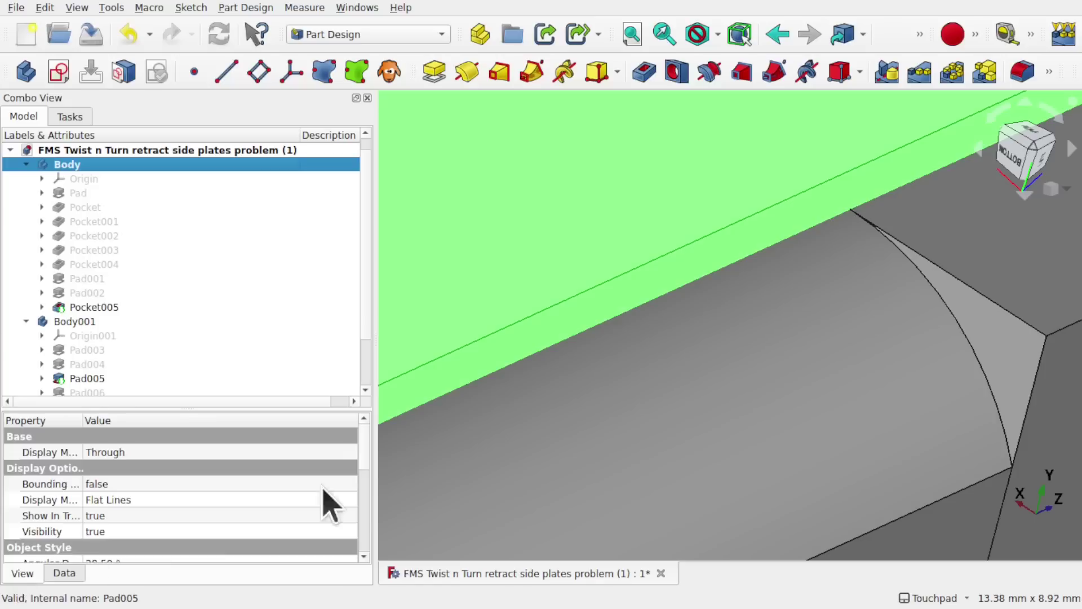
scroll(362, 456, down, 1)
drag(364, 468, 360, 523)
click(137, 502)
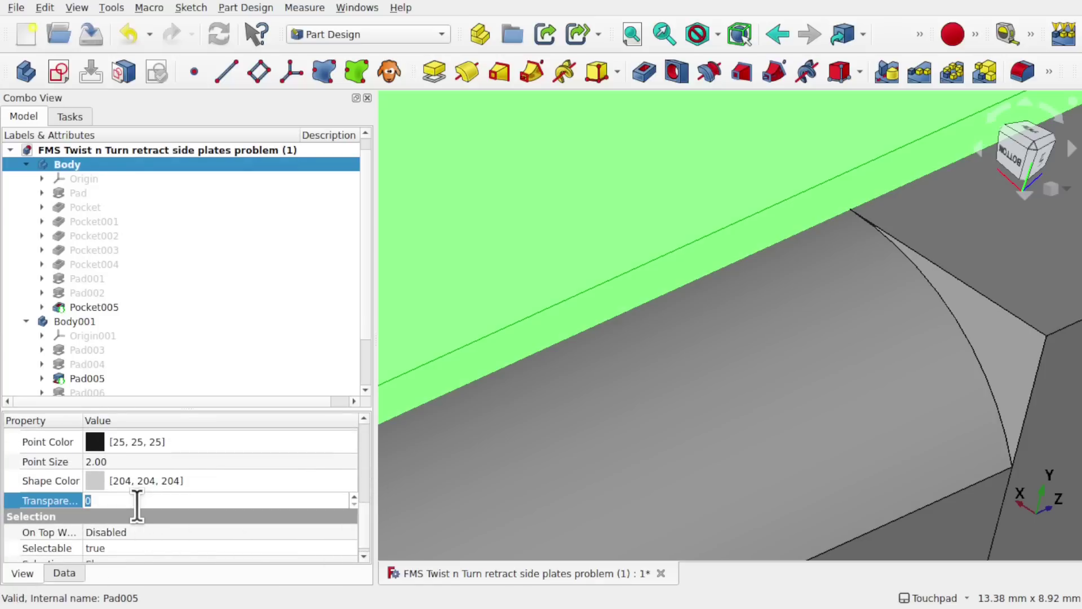
text(80)
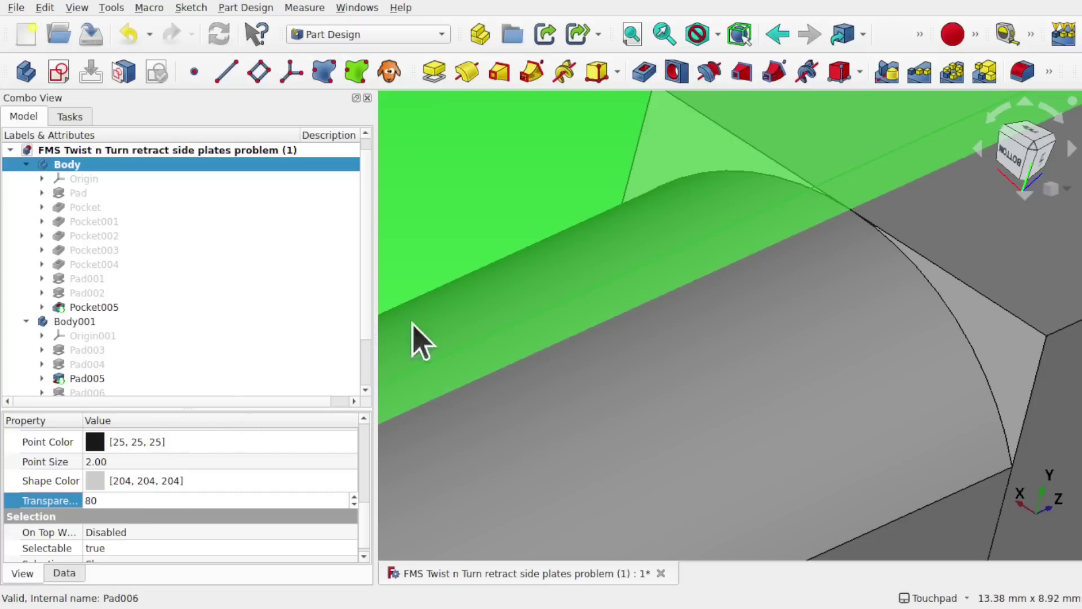
Examine through the transparent side plate where Pad005's curved face and block edge meet the plate's surface
click(850, 288)
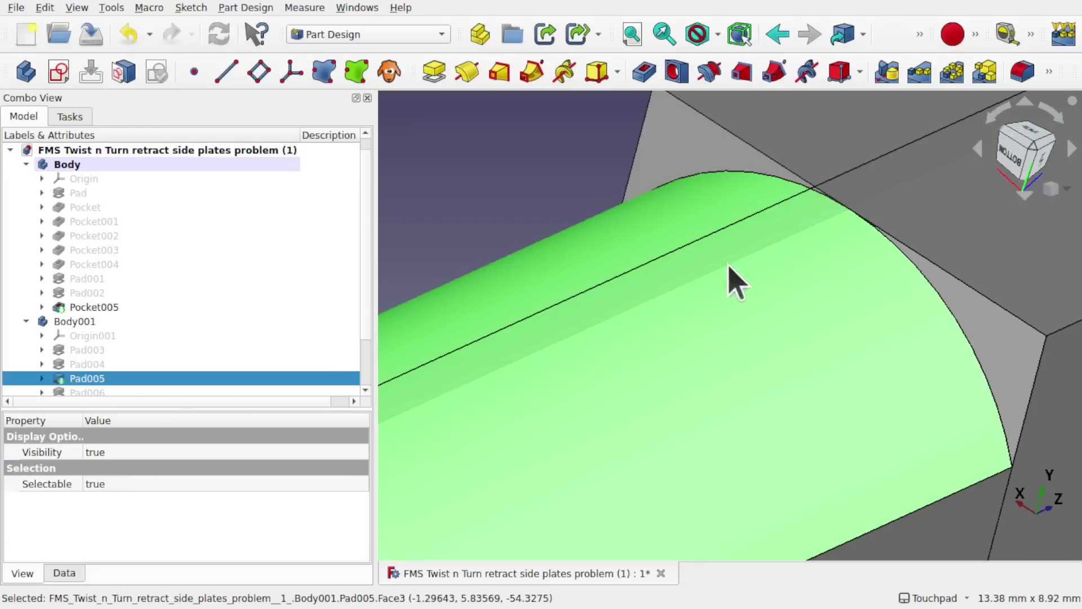
scroll(725, 237, down, 5)
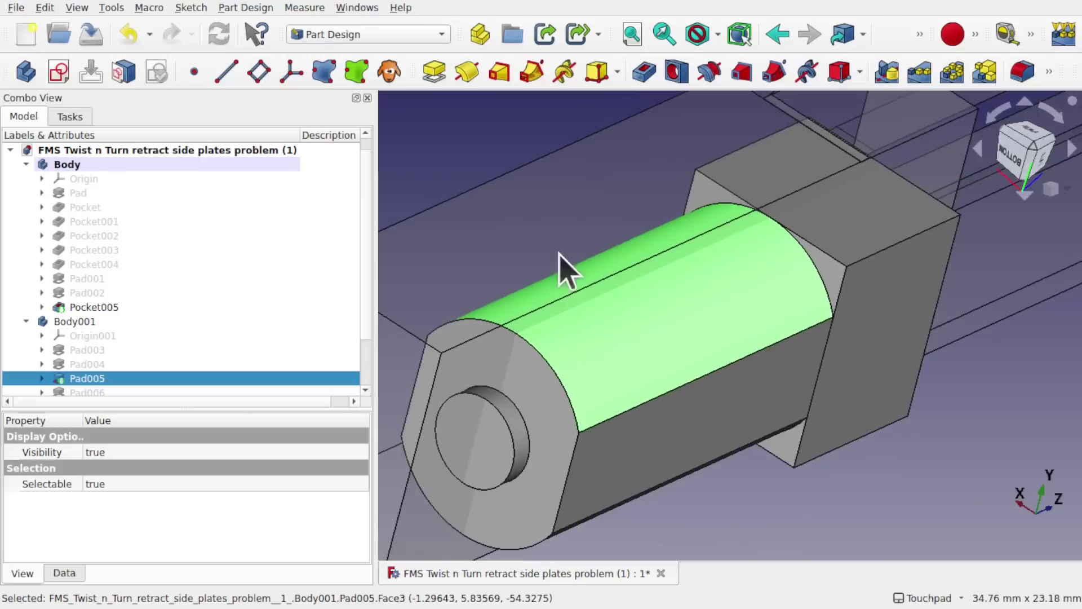
click(834, 258)
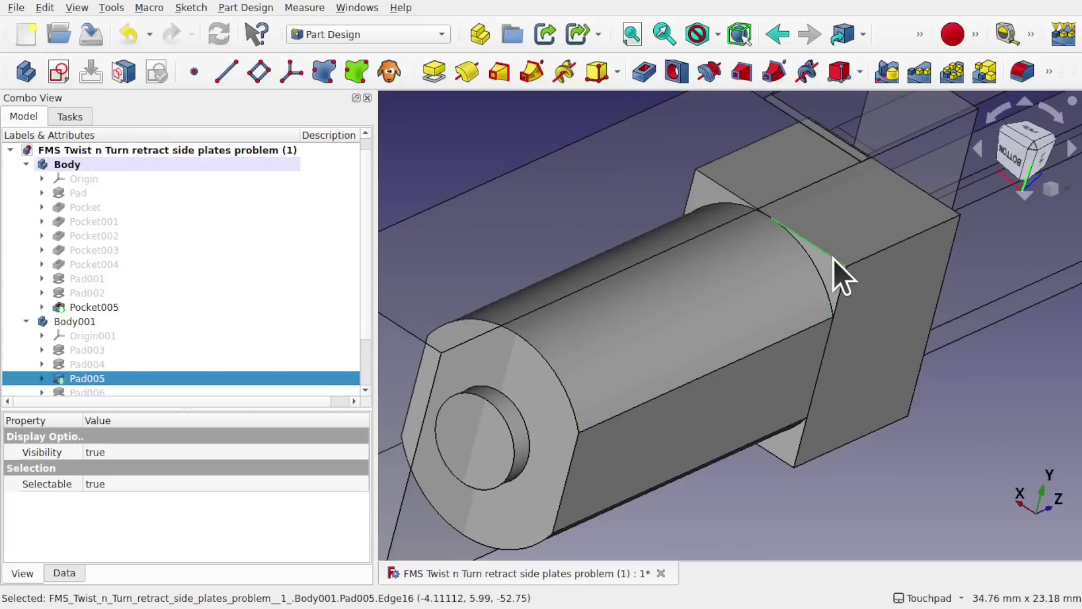
scroll(768, 224, up, 2)
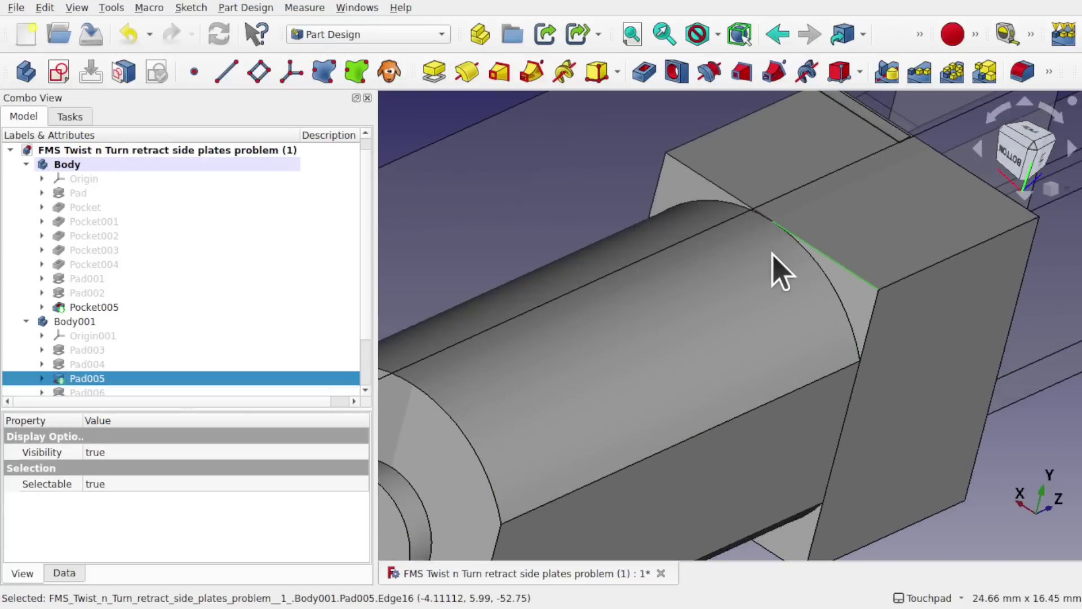
middle_drag(801, 252, 727, 249)
scroll(777, 248, up, 6)
scroll(780, 252, up, 2)
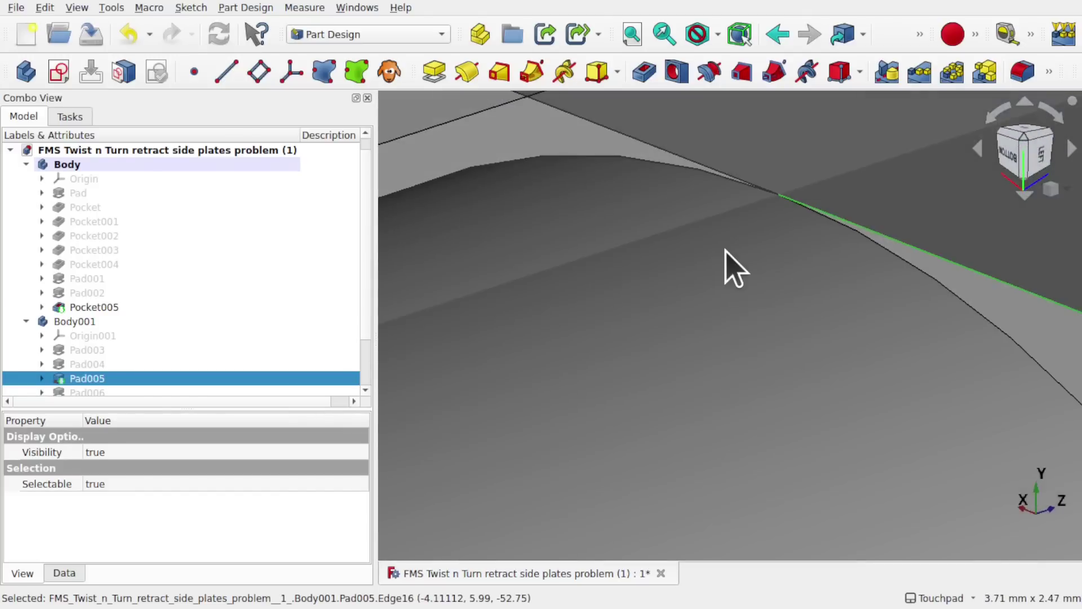
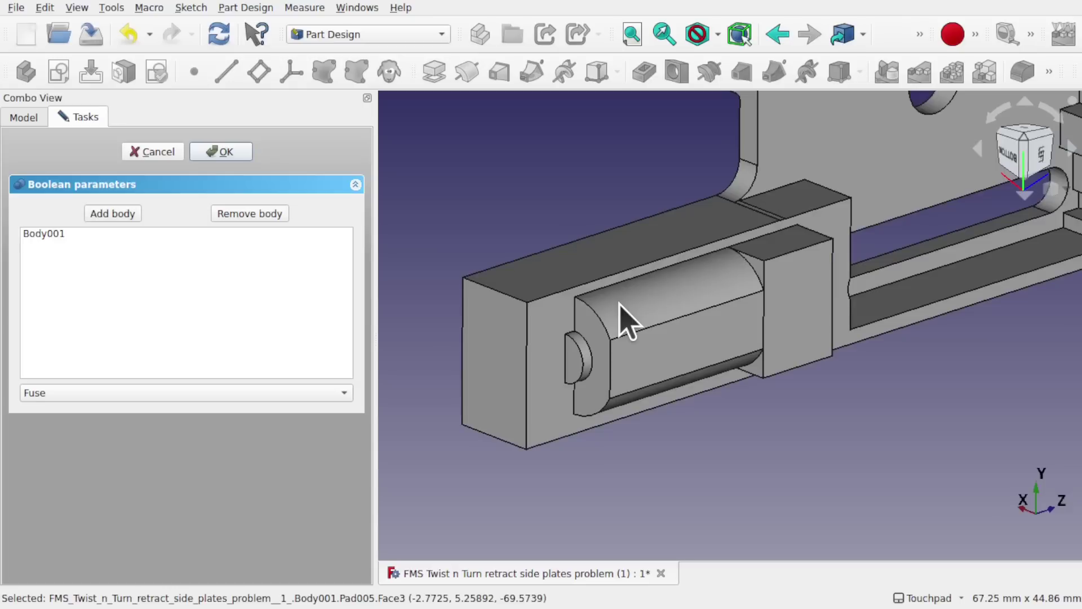
Set the Boolean of Body with Body001 to Cut, check the pocket outline on the side plate, and accept it
click(98, 393)
click(93, 414)
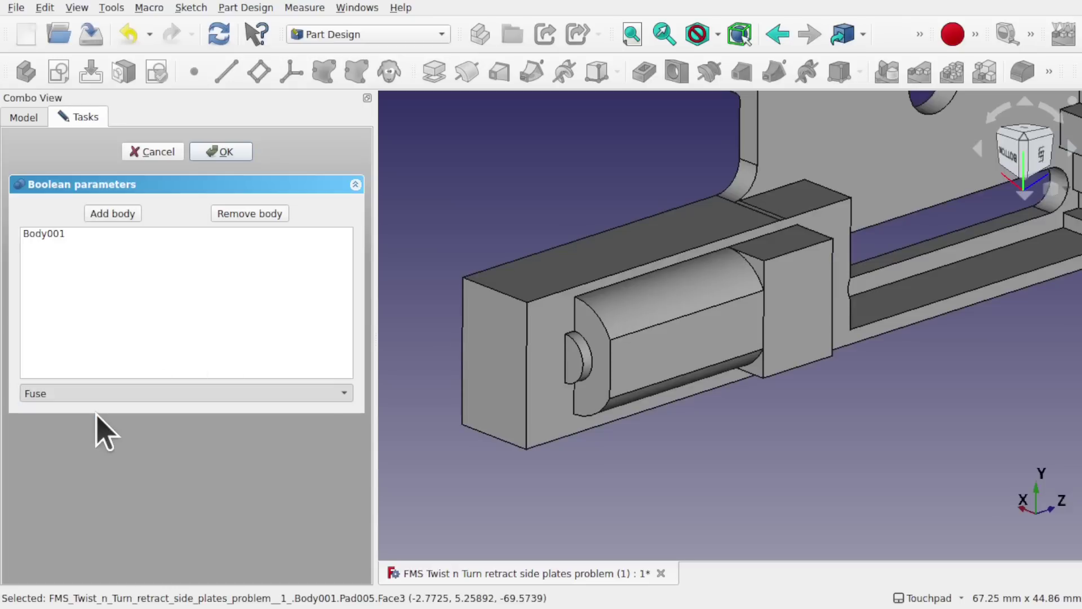
alt+drag(761, 338, 800, 300)
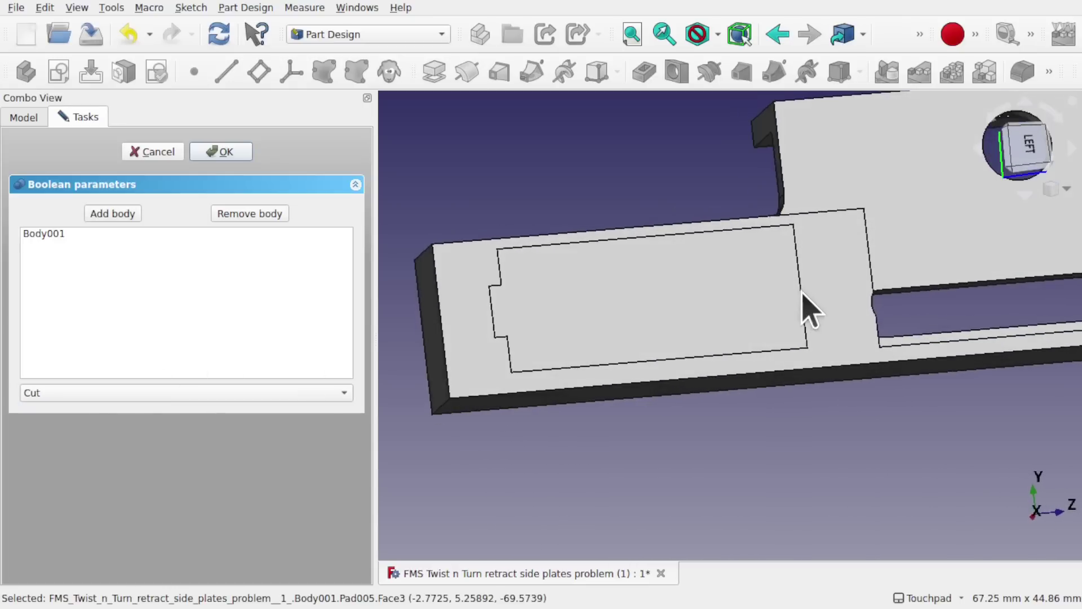
click(804, 314)
scroll(594, 265, down, 5)
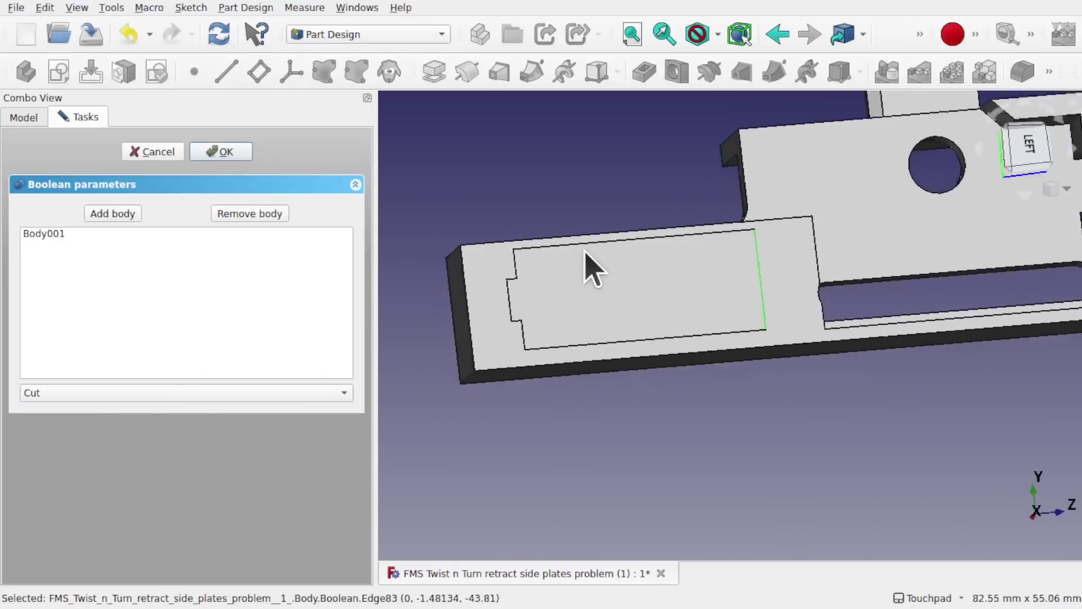
click(218, 155)
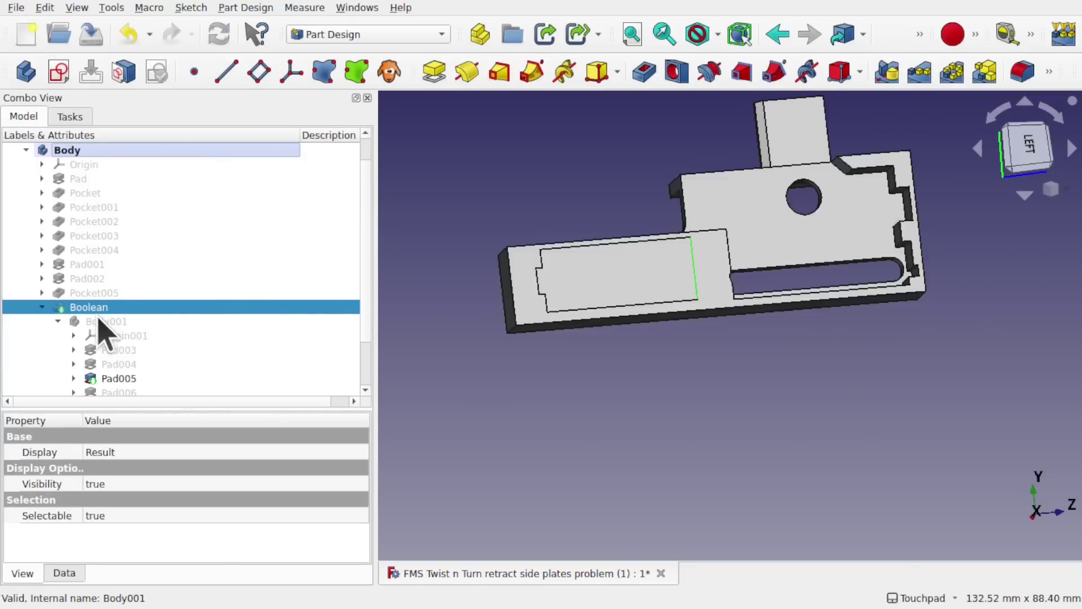
Expand Body001's placement position values and try a y position of 1 mm, checking the pocket area on the side plate
click(103, 321)
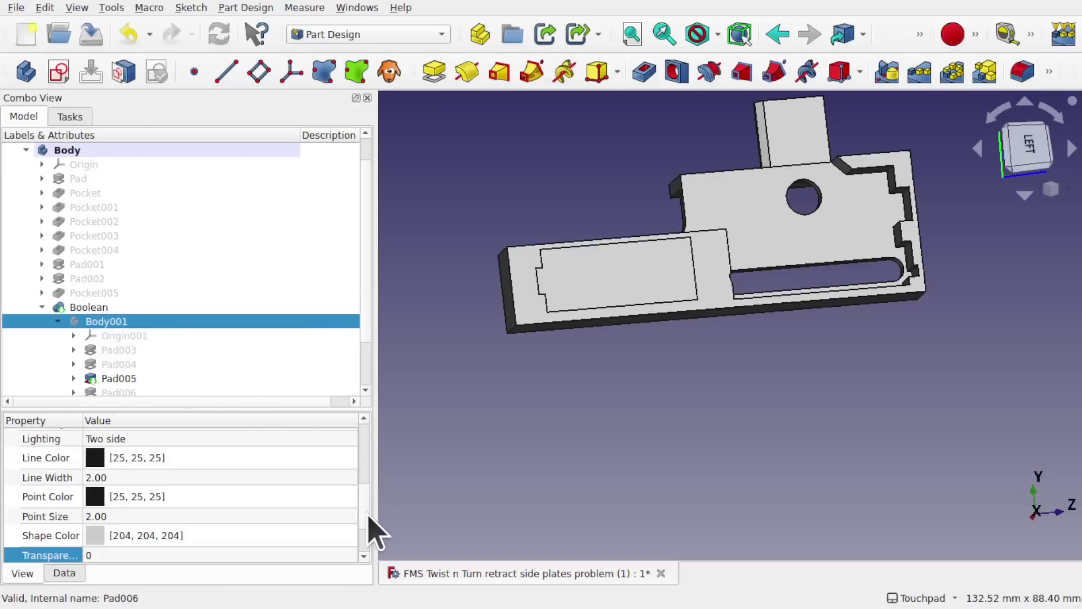
click(63, 573)
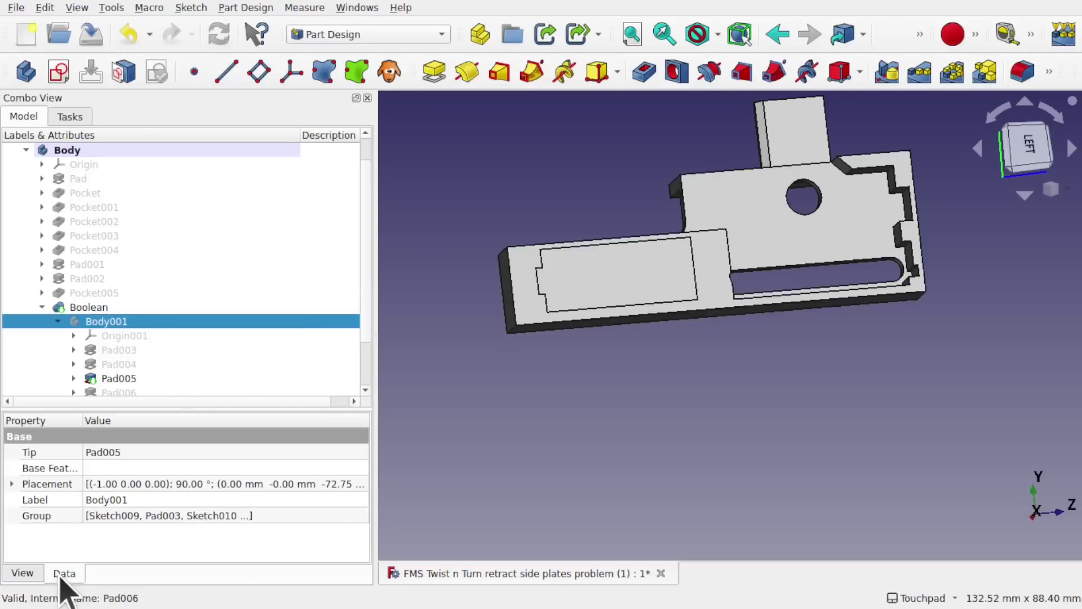
click(11, 484)
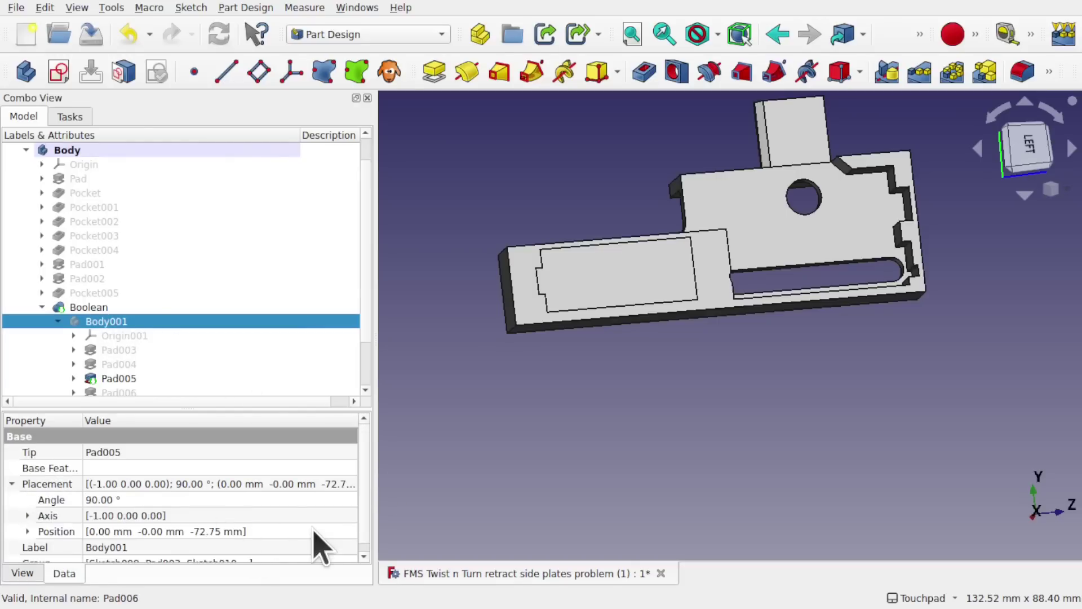
click(27, 531)
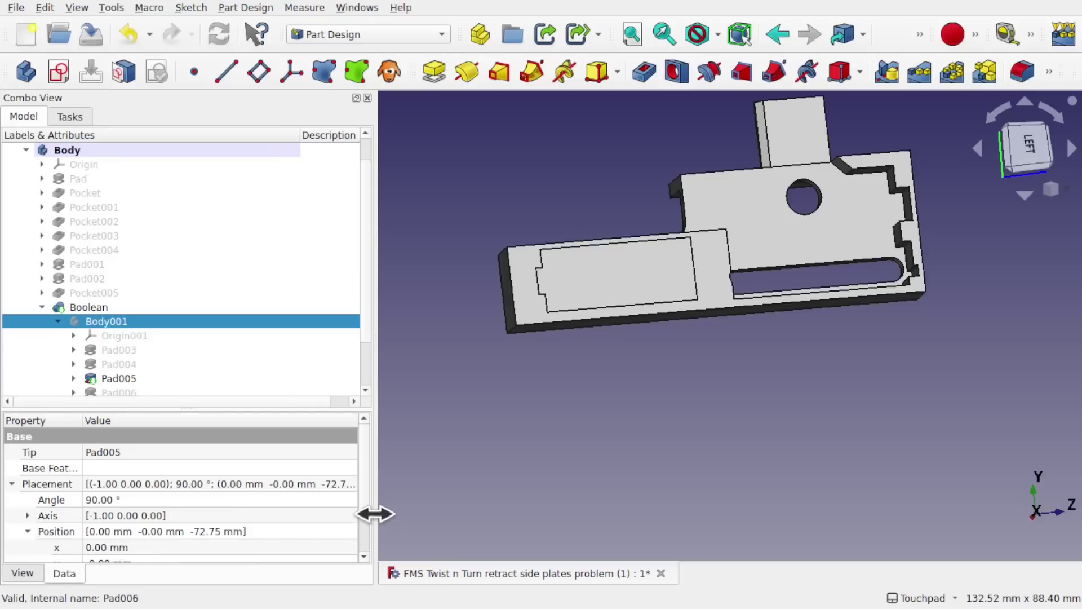
drag(367, 495, 370, 534)
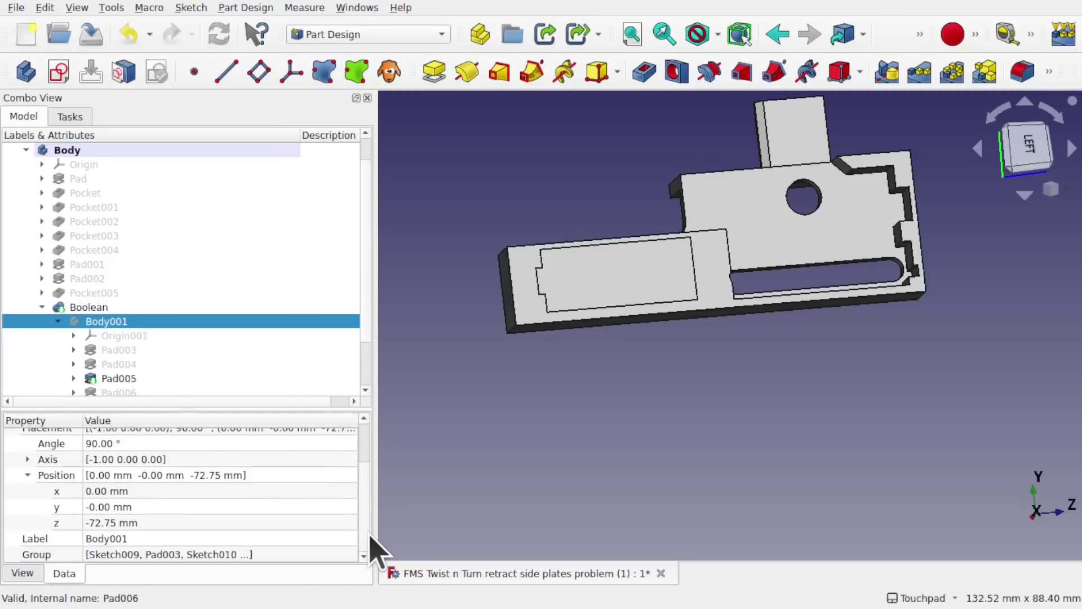
click(179, 493)
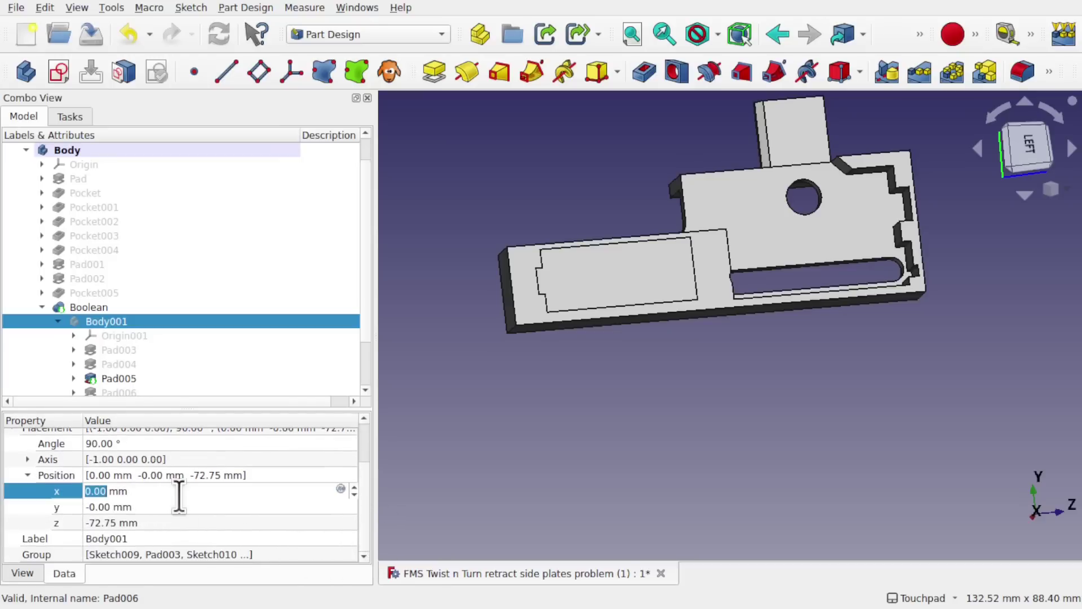
click(160, 507)
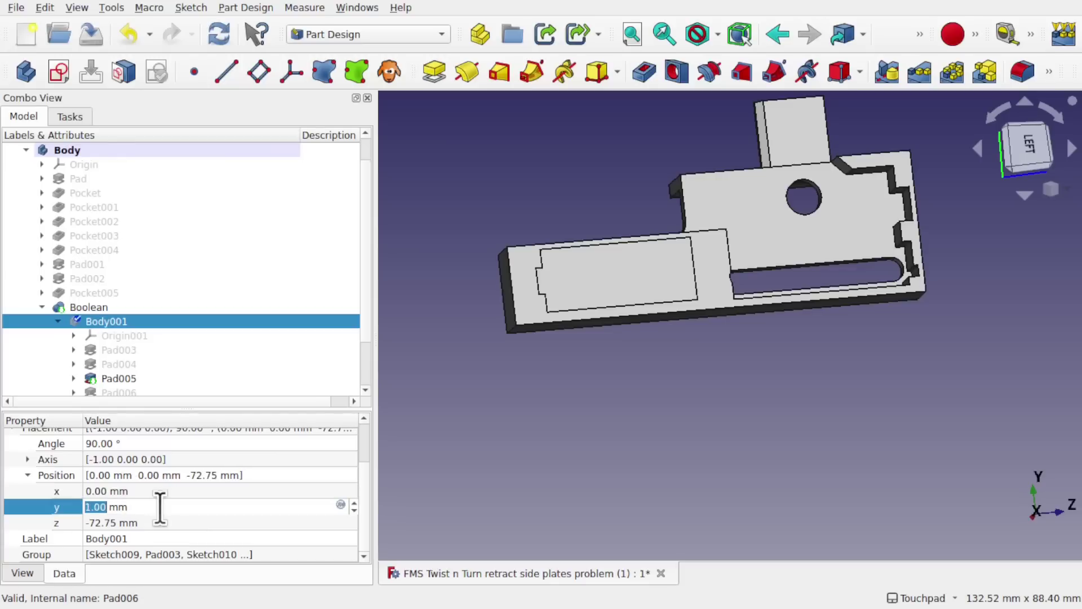
alt+drag(891, 500, 1041, 500)
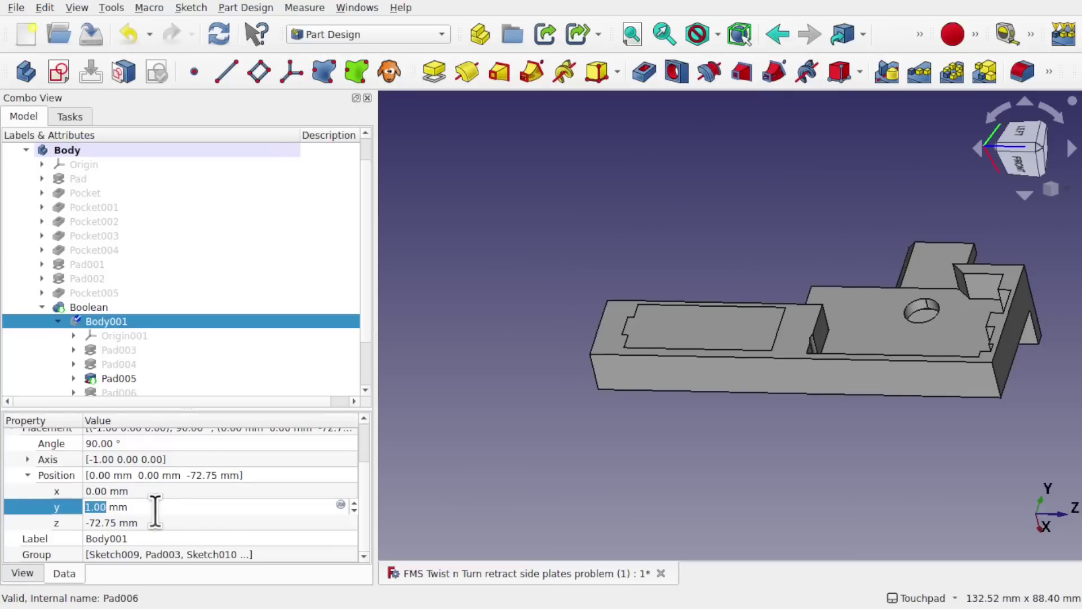
Set Body001's x position to 1 mm, keep y at 0 mm, and inspect the pocket cut into the side plate
click(153, 490)
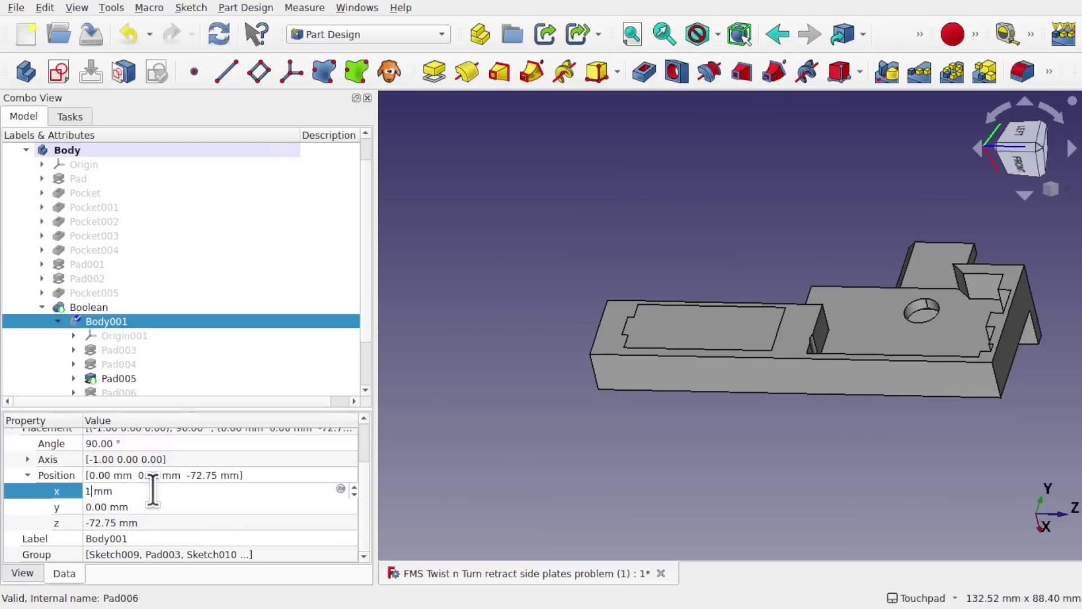
click(159, 505)
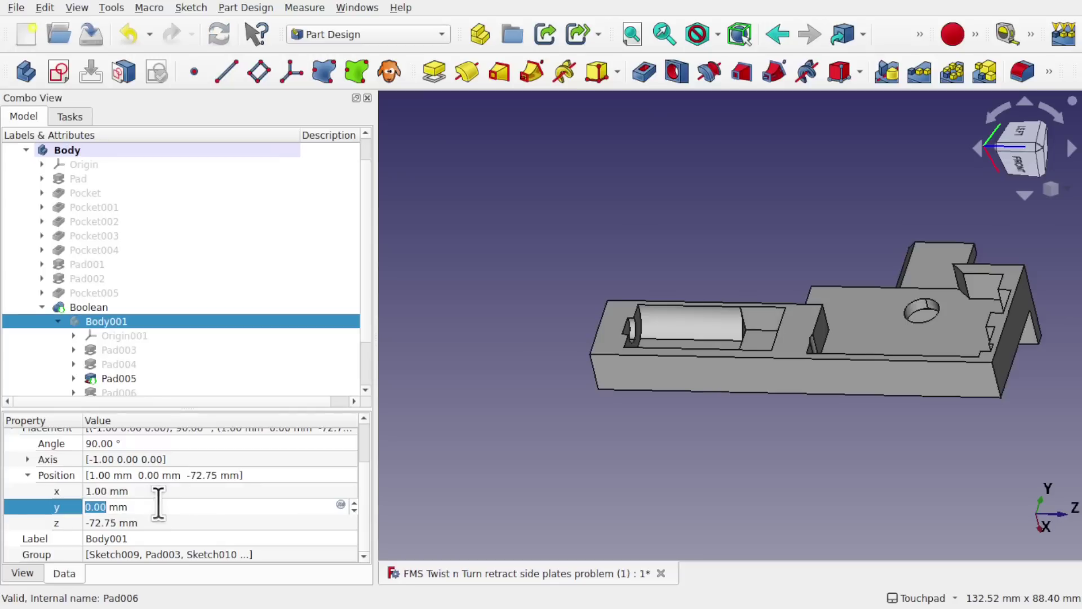
alt+drag(695, 343, 763, 331)
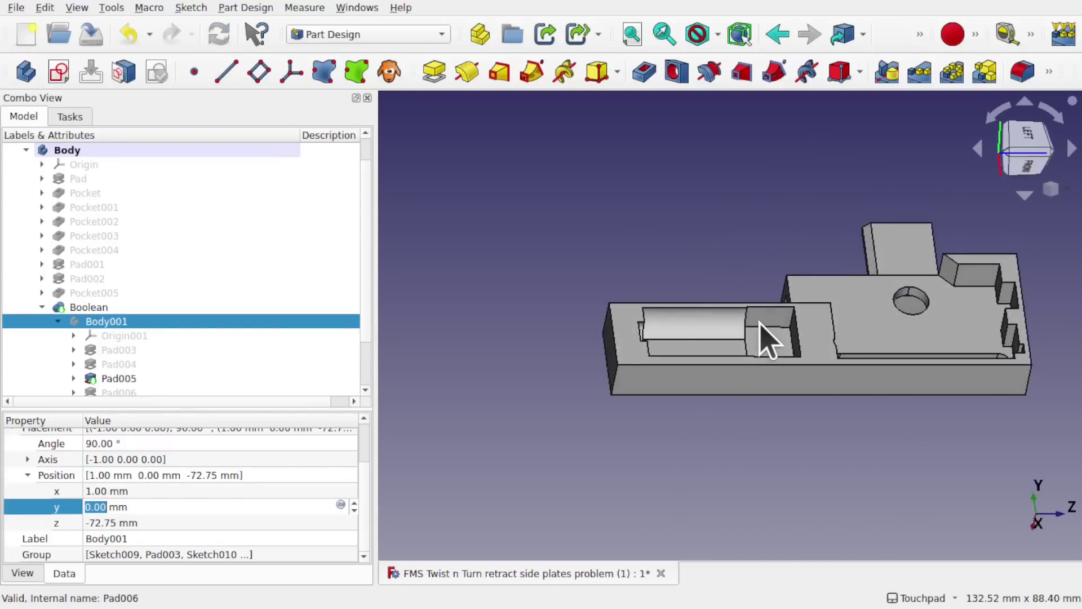
scroll(760, 323, up, 2)
scroll(760, 324, up, 4)
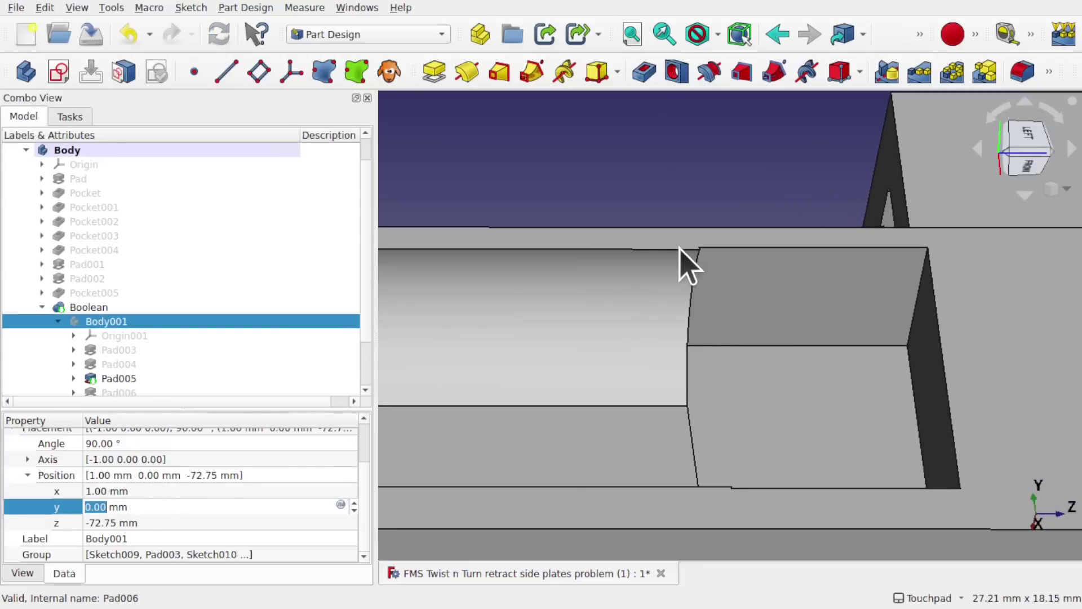
alt+drag(740, 263, 692, 294)
Reduce Body001's x position to 0.5 mm, 0.1 mm and finally 0.01 mm, checking the cut at each value
click(209, 492)
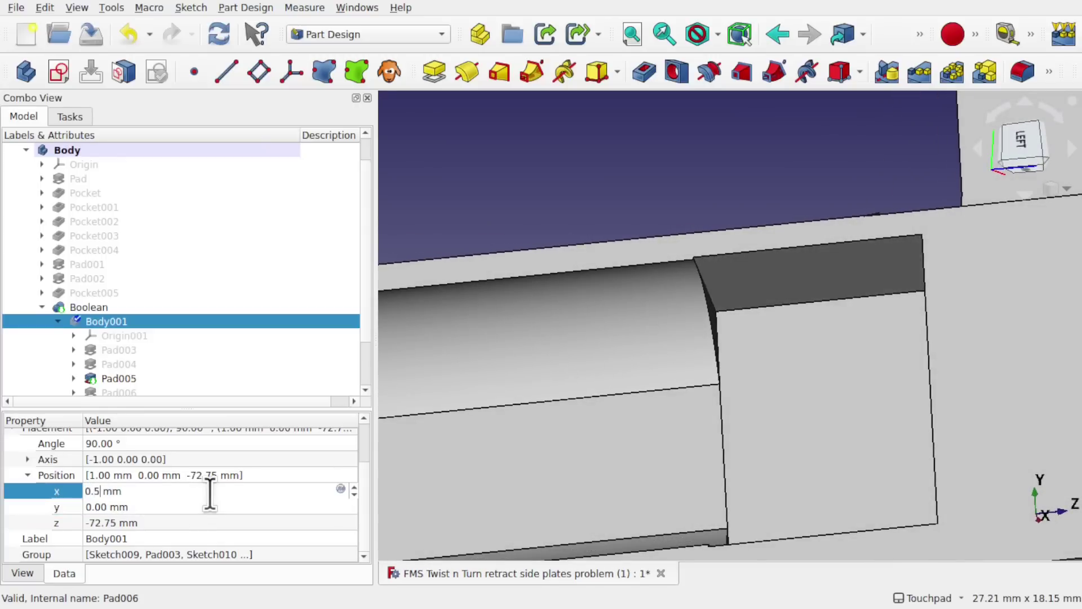
text(0.5)
key(Return)
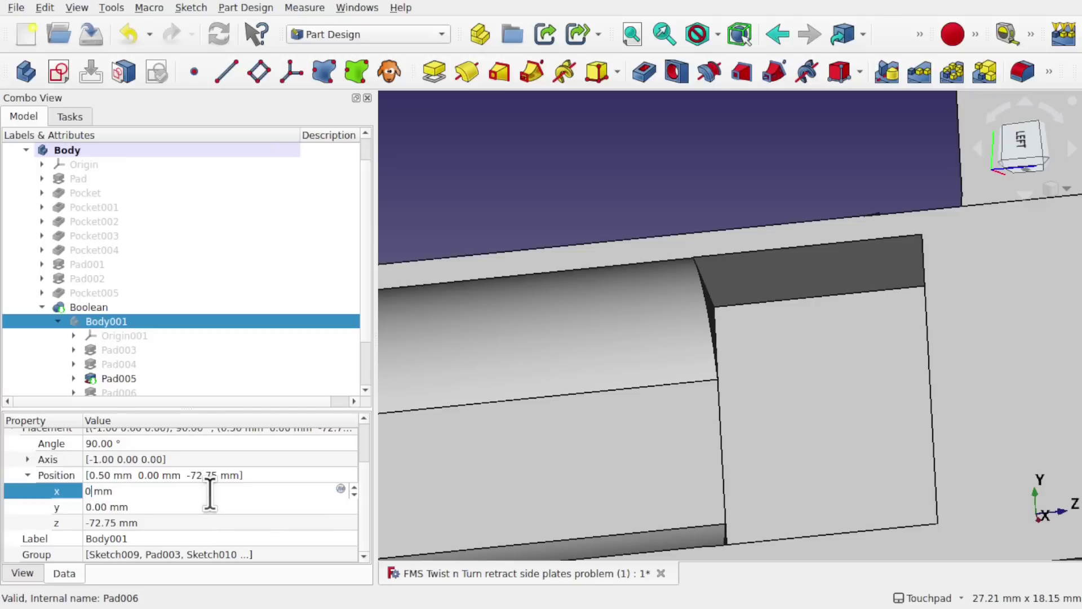
text(0.1)
key(Return)
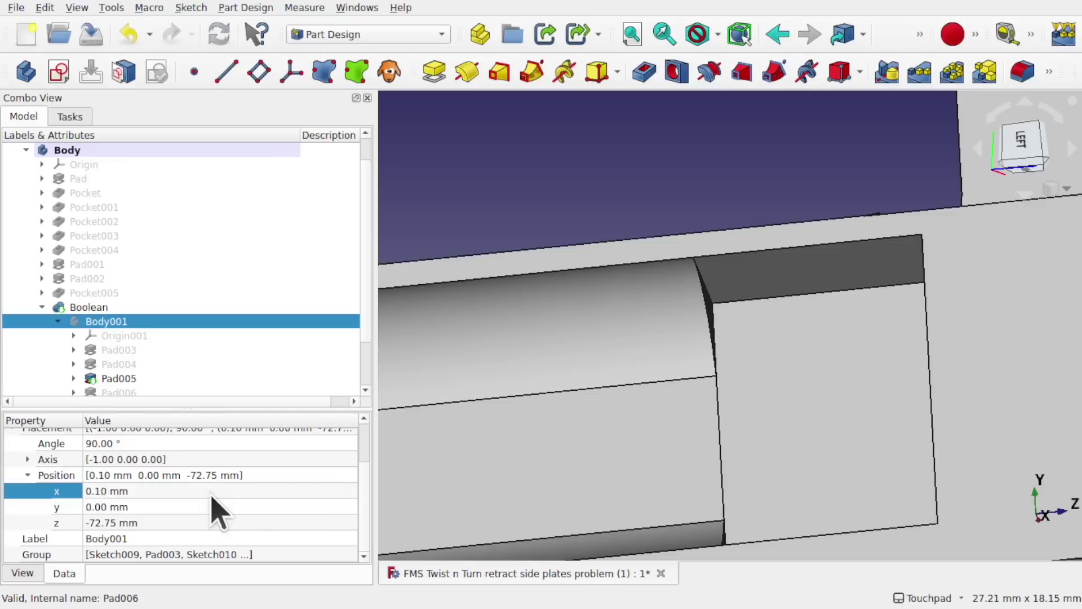
click(210, 492)
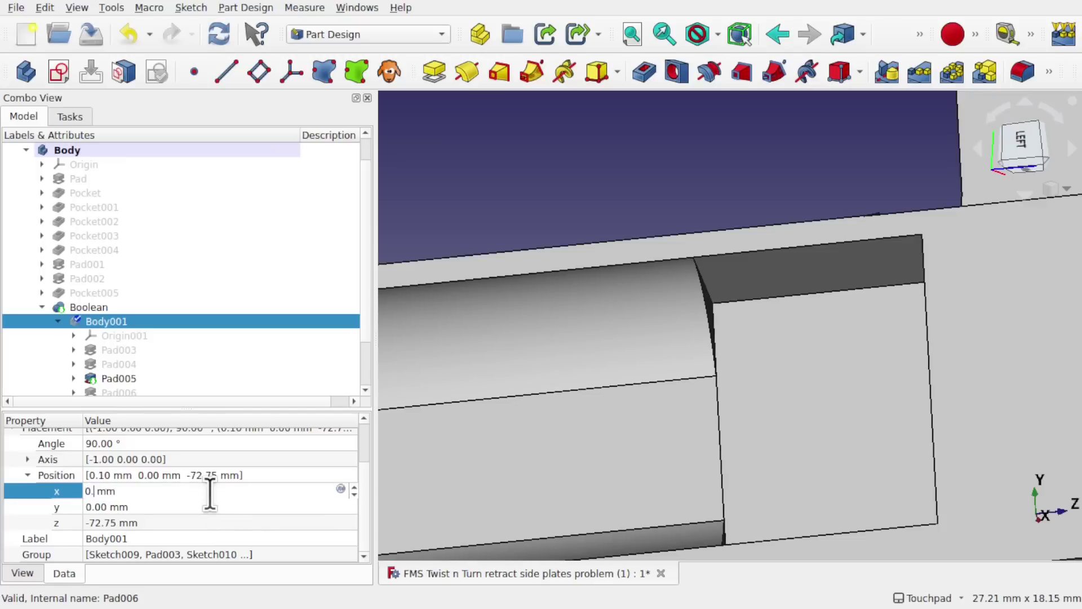
text(0.01)
key(Return)
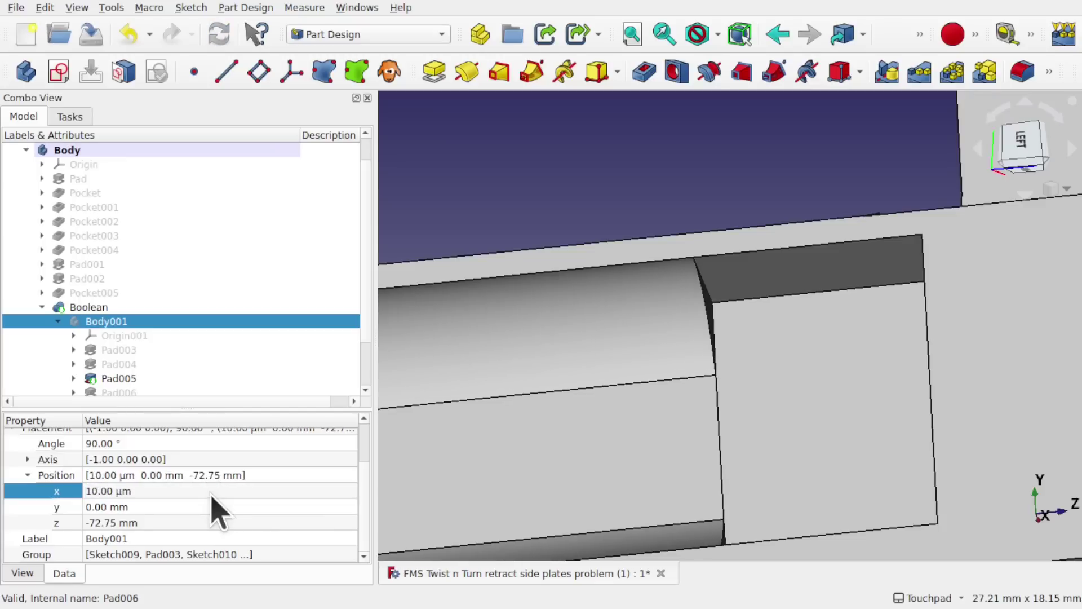
Return Body001's x position to 0 and check the pocket outline on the side plate
click(202, 490)
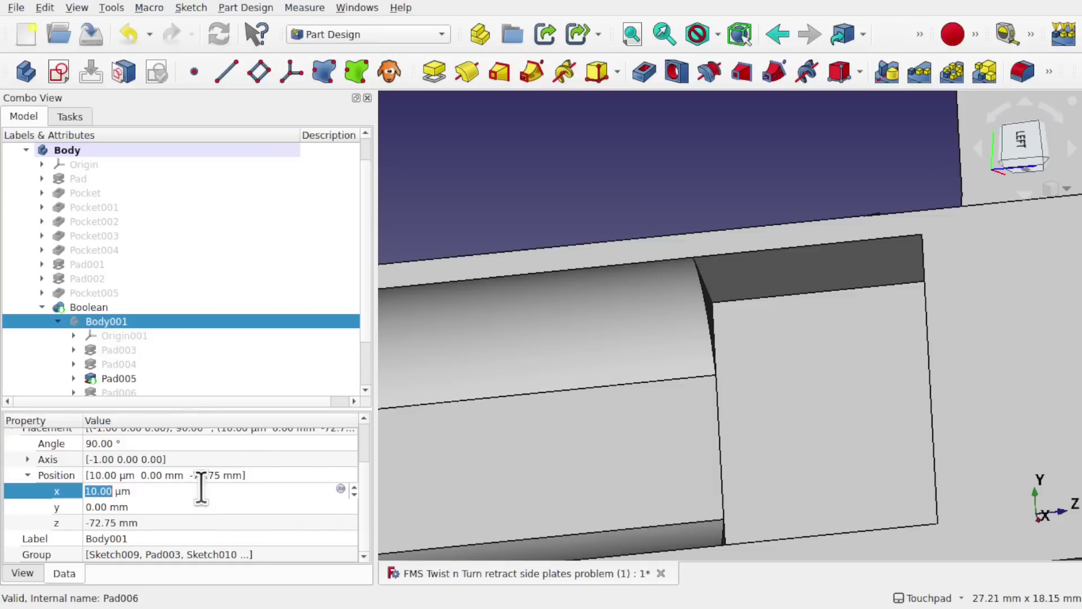
text(0)
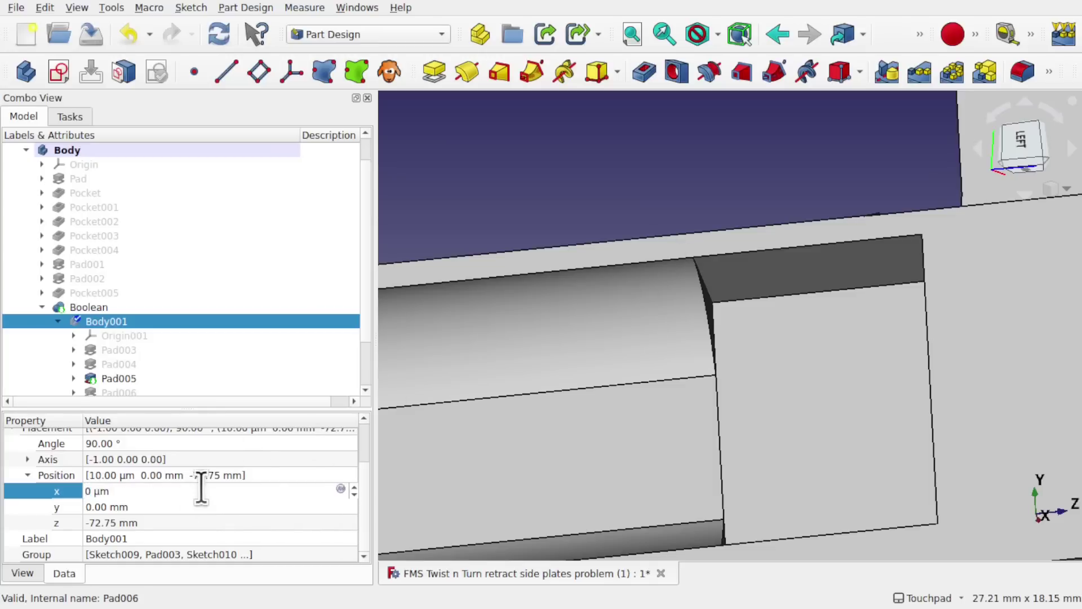
key(Return)
scroll(643, 367, down, 3)
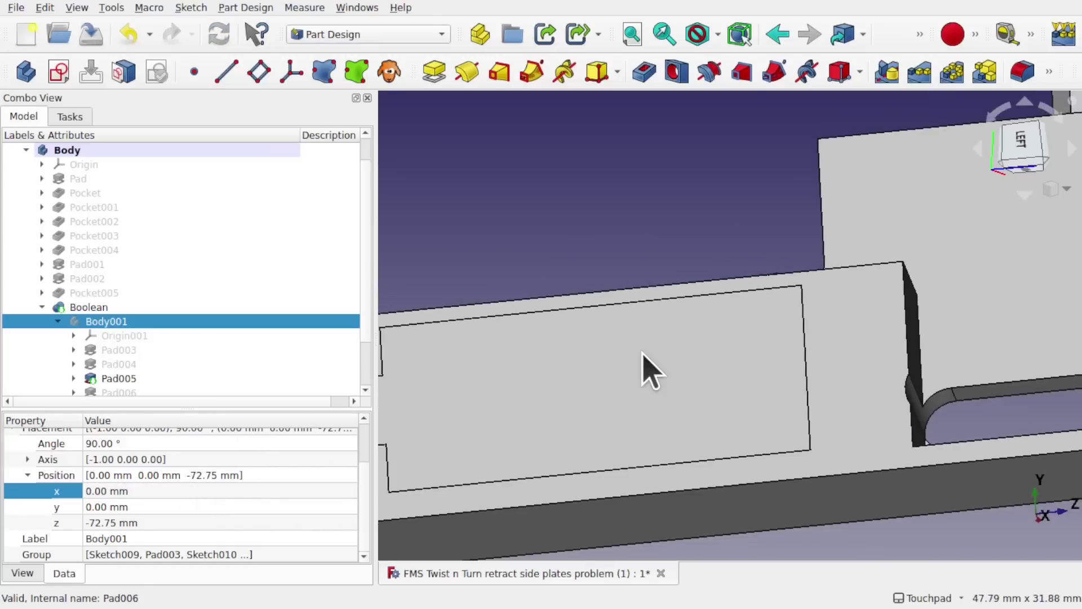
middle_drag(594, 378, 685, 367)
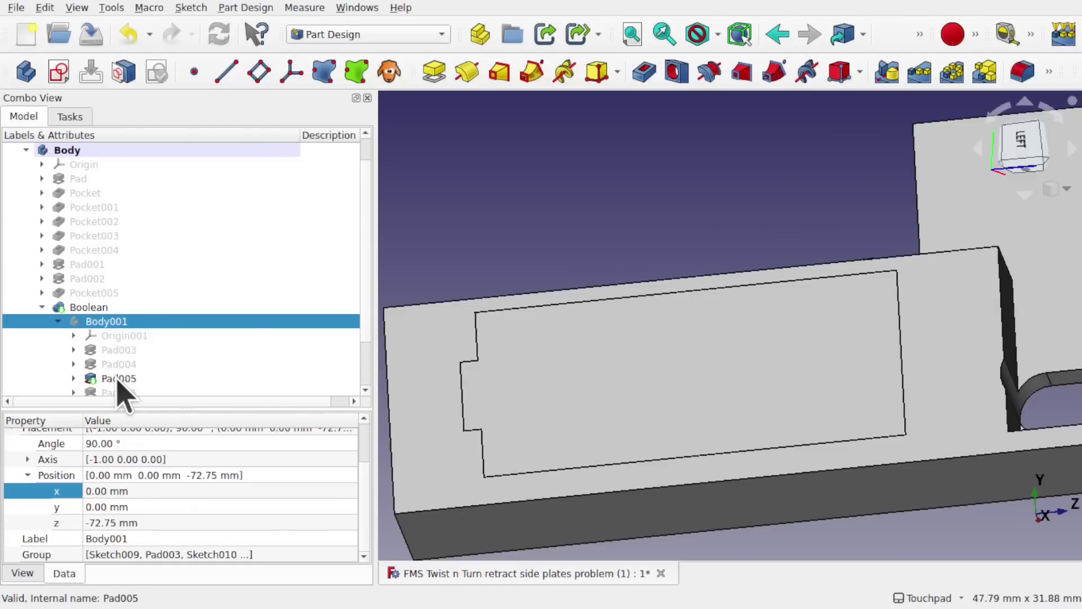
Delete the Boolean from Body and hide Pocket005 so that only Body001's solid is displayed
click(101, 310)
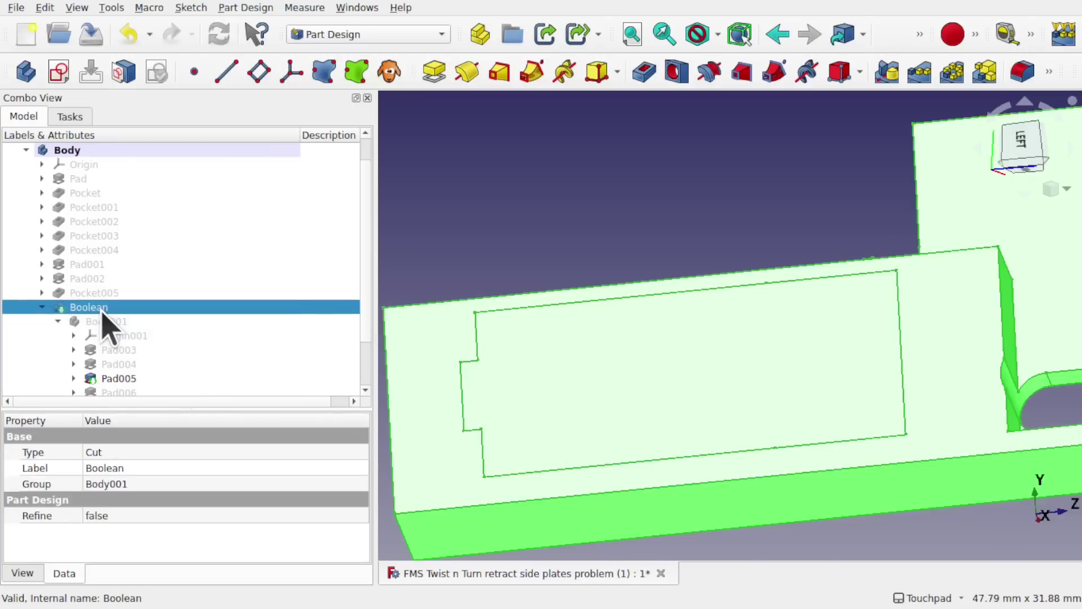
key(Delete)
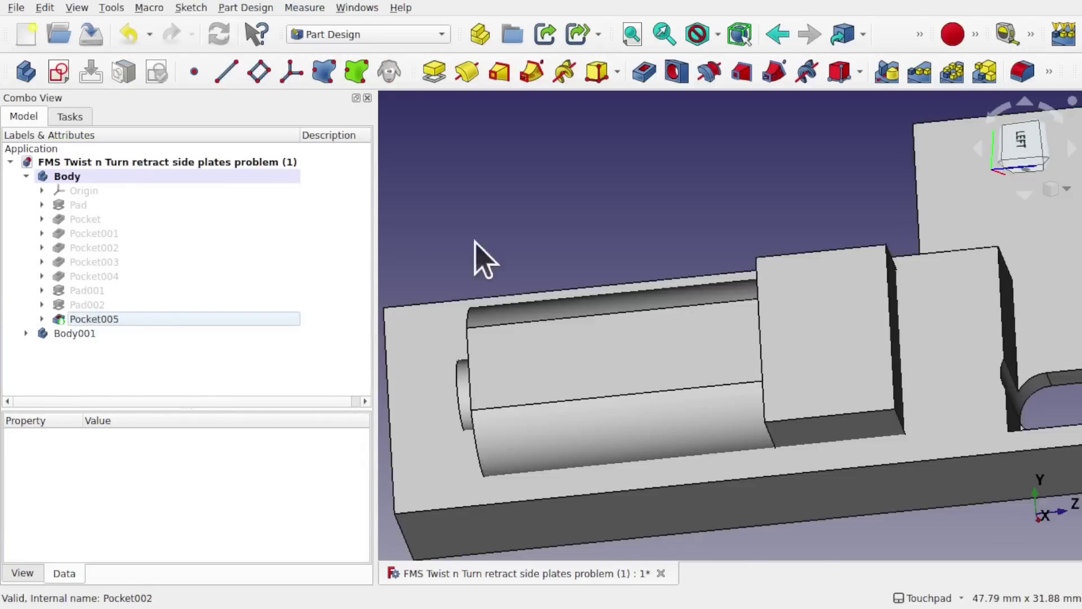
middle_drag(780, 306, 592, 295)
click(627, 248)
key(space)
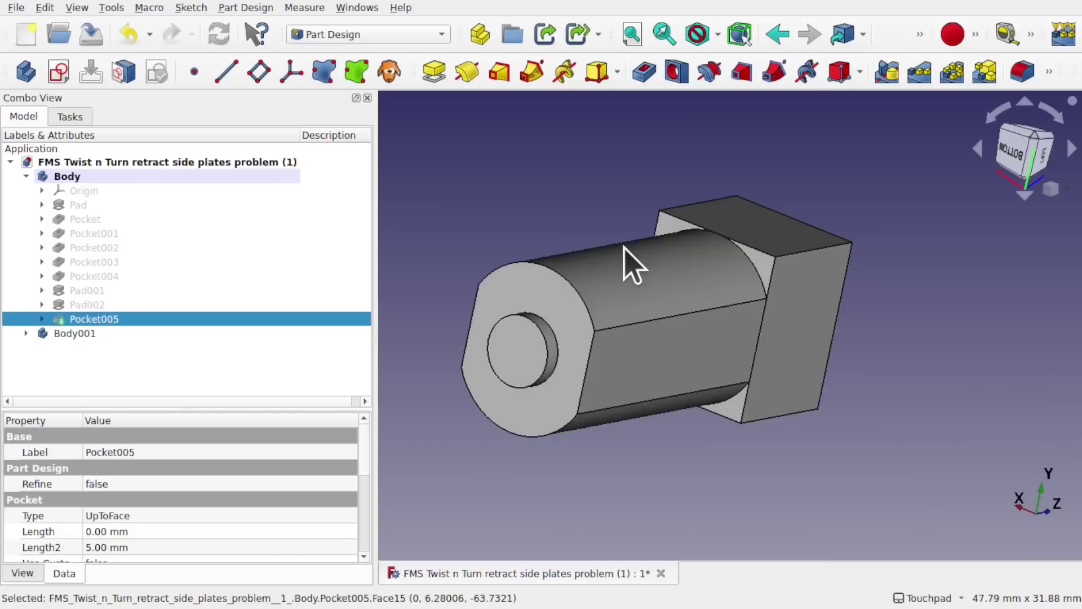
Examine the split edge segments of Pad005's block where the curved face of the cylinder reaches the block's edge
click(758, 254)
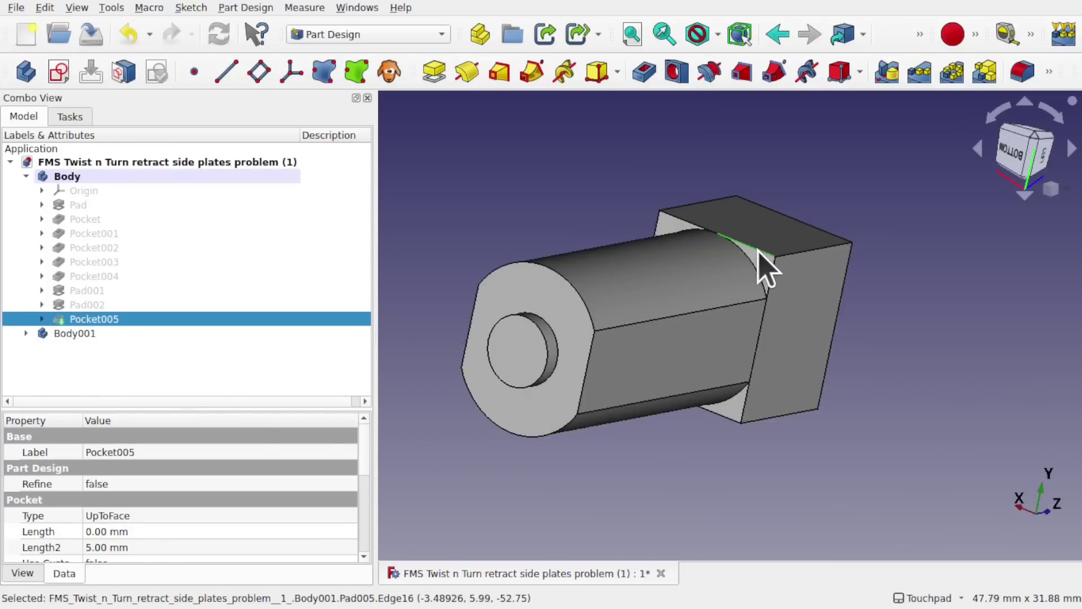
scroll(719, 242, up, 2)
scroll(718, 240, up, 2)
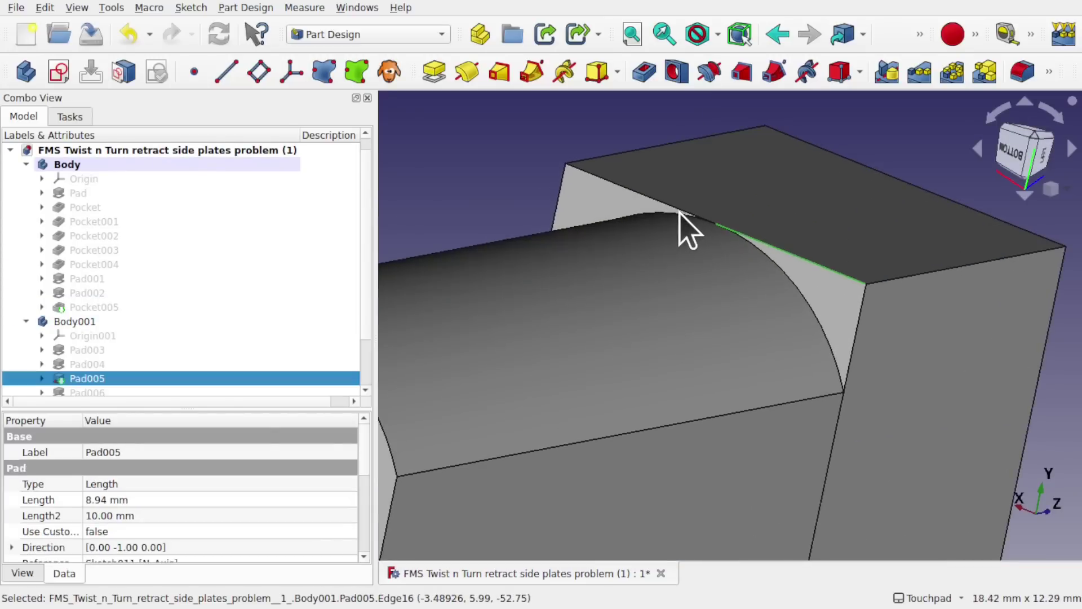
click(678, 210)
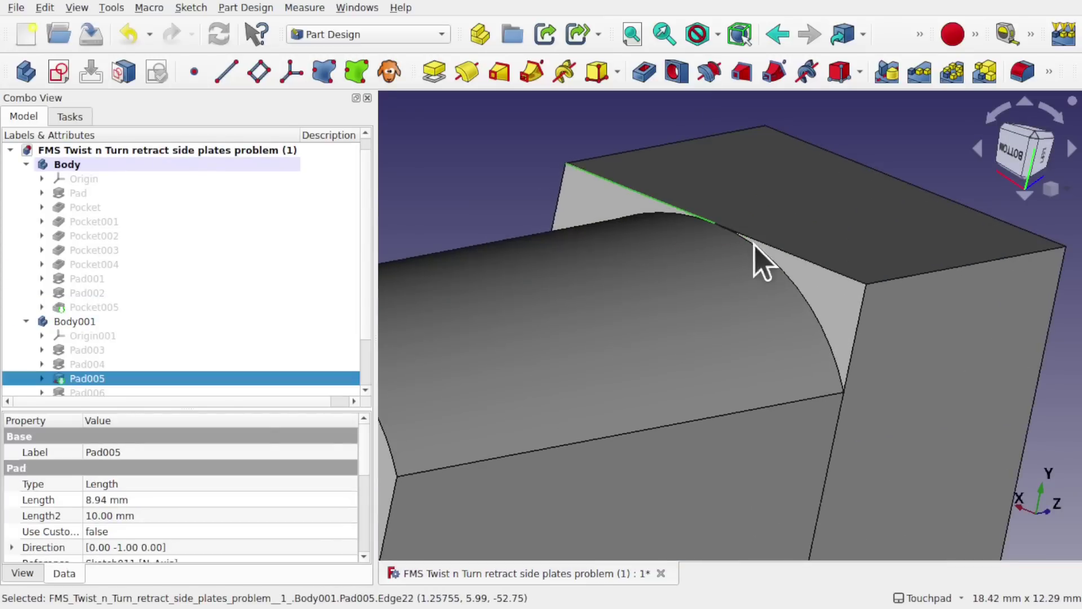
click(782, 248)
middle_drag(780, 247, 773, 211)
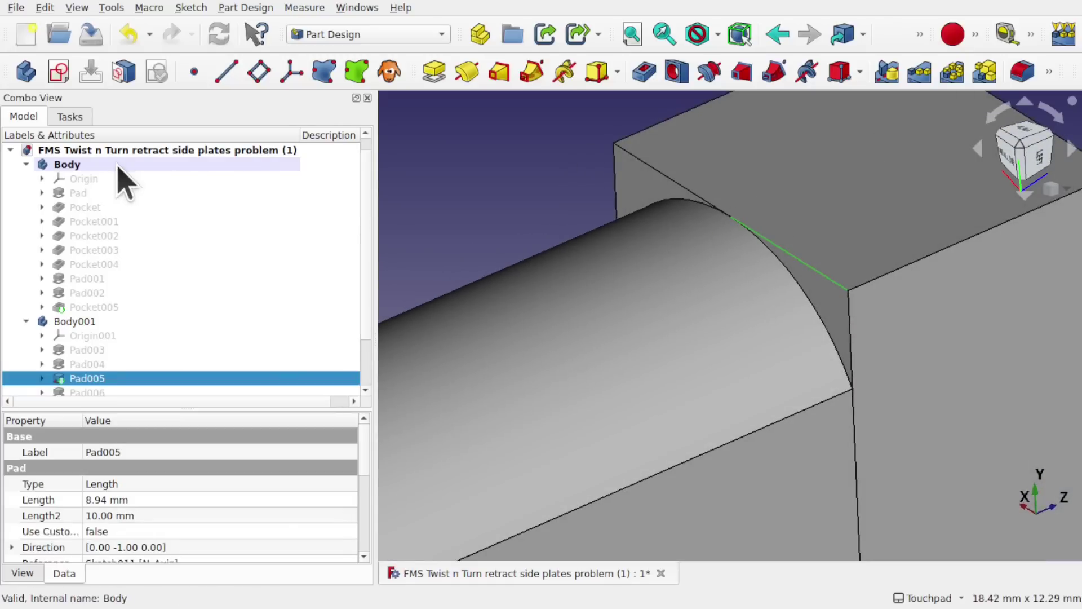
Show Pocket005 again and examine where Body001's curved face and block meet the side plate's surface
click(102, 308)
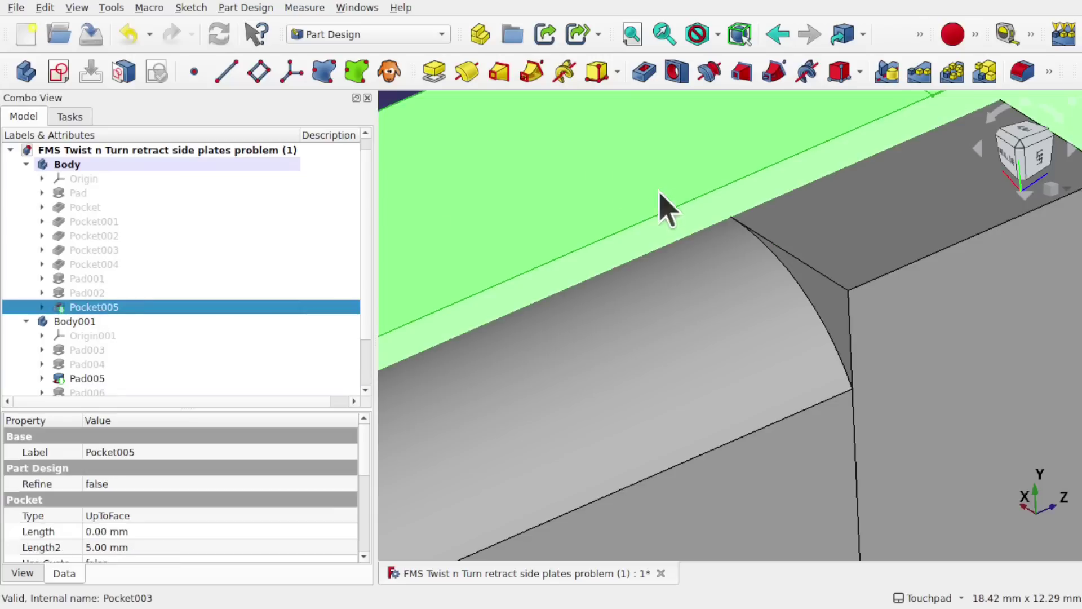
scroll(725, 226, up, 3)
scroll(725, 228, down, 3)
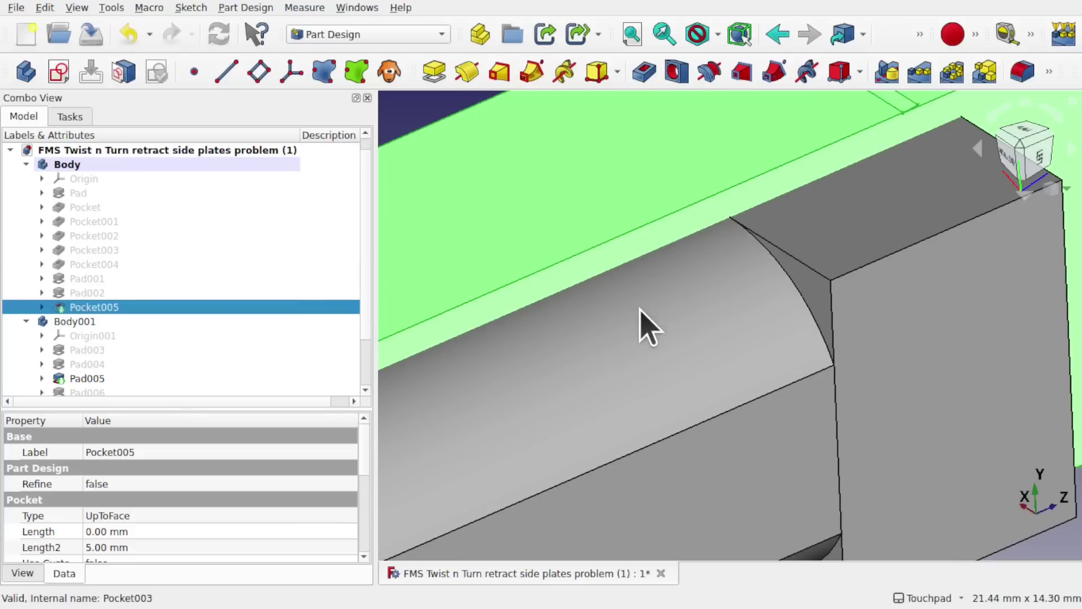
scroll(643, 324, down, 3)
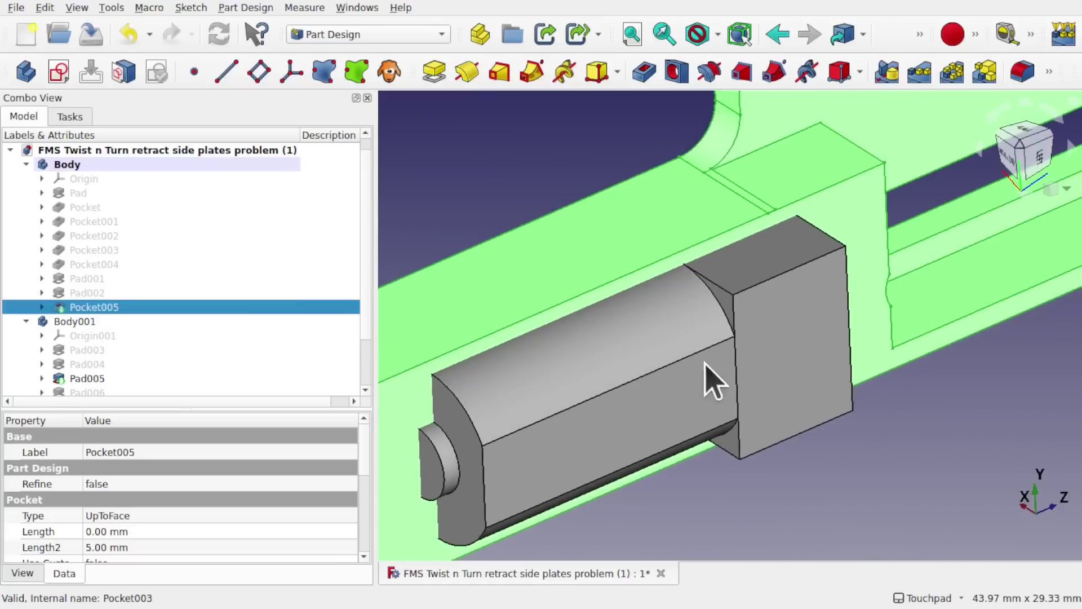
key(6)
drag(649, 300, 664, 345)
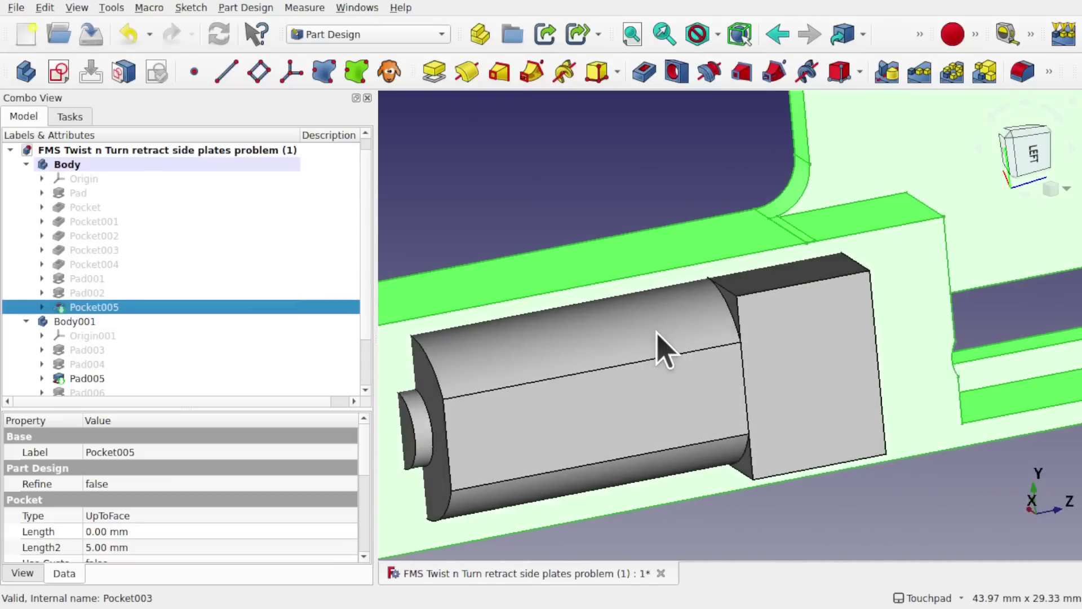
Open the sketch of Pad005 and set the vertical dimension of the block's rectangle to 12 mm
click(42, 378)
double_click(111, 395)
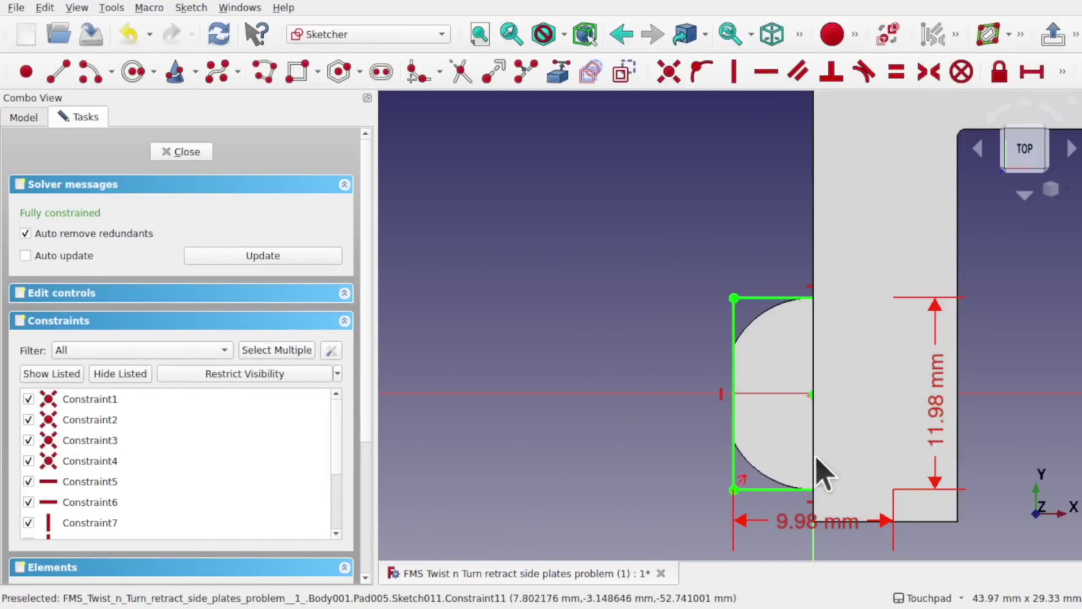
double_click(936, 420)
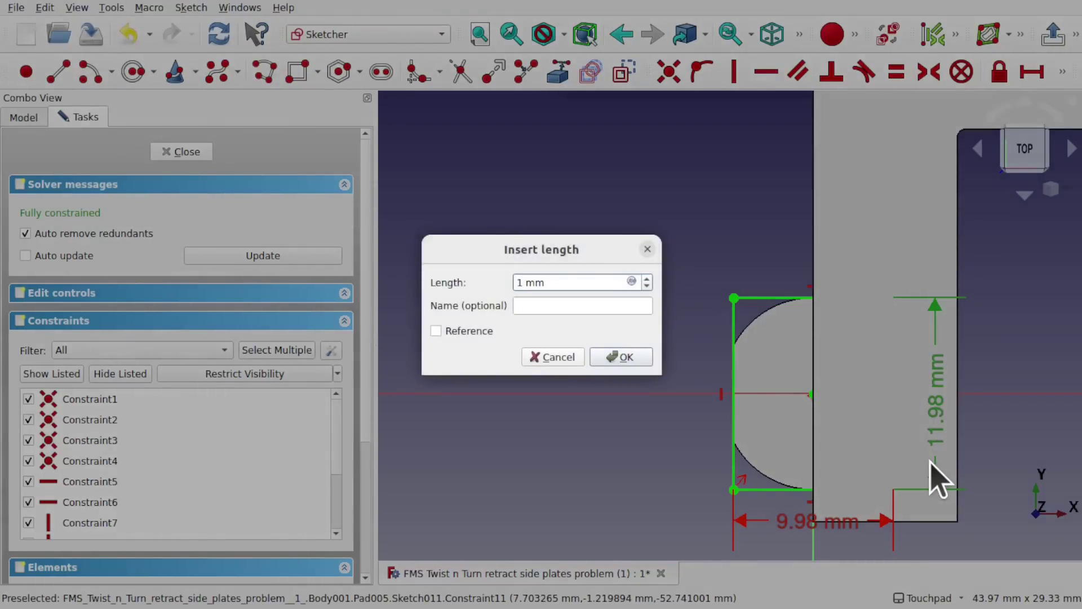
key(Return)
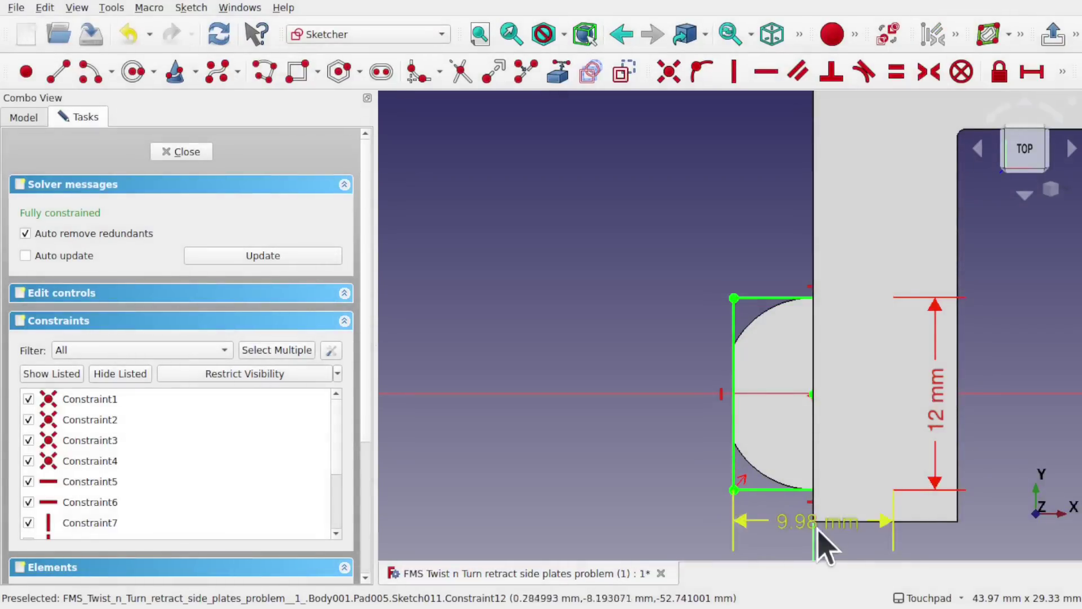
Set the horizontal dimension of the block's rectangle to 10 mm and close the sketch
double_click(799, 524)
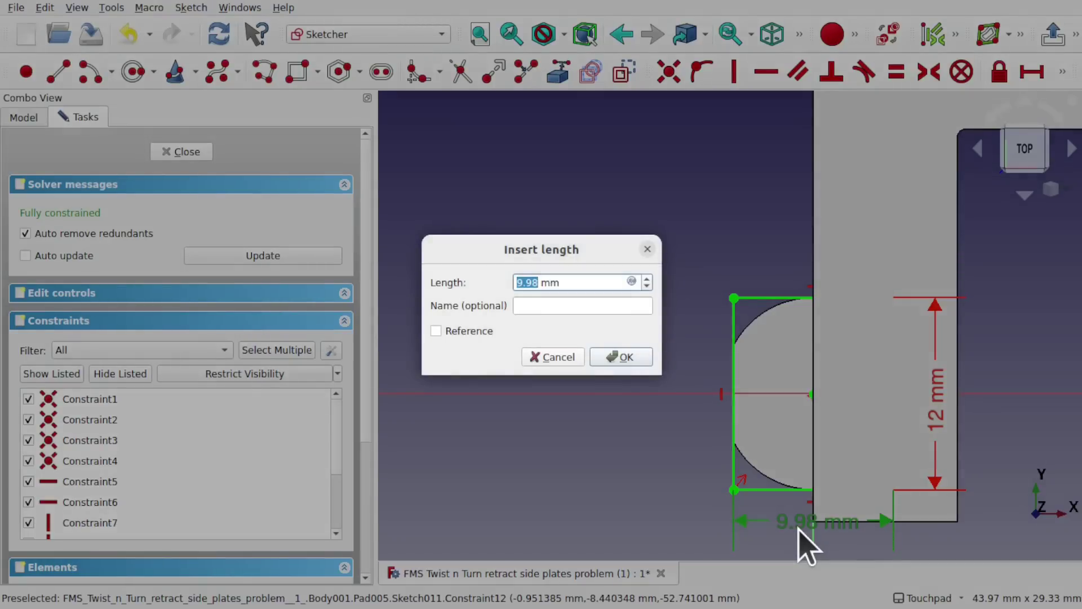
text(10)
key(Return)
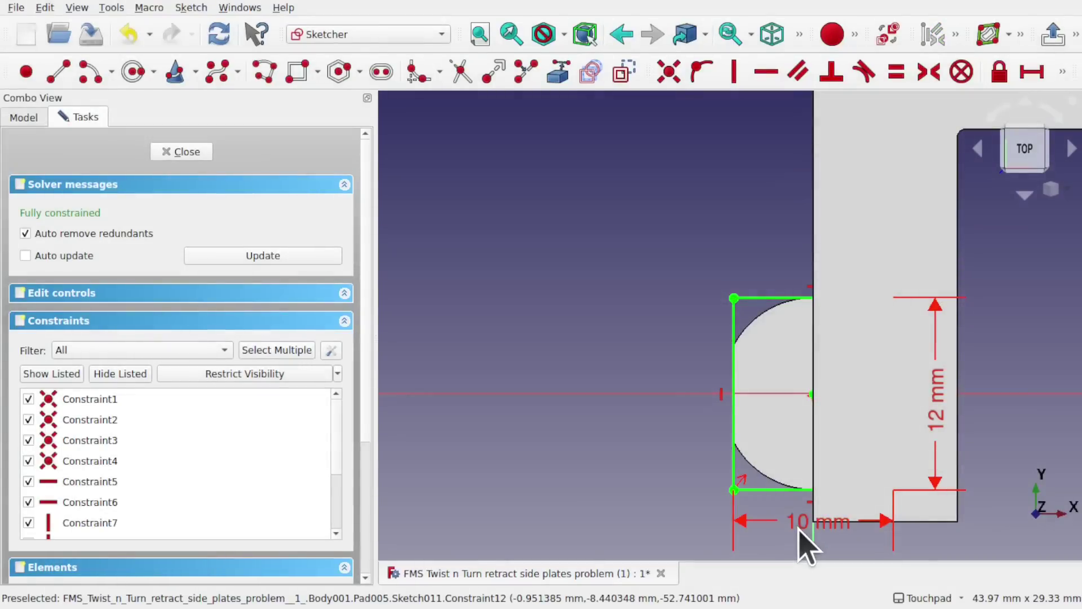
scroll(732, 397, up, 4)
scroll(731, 395, down, 1)
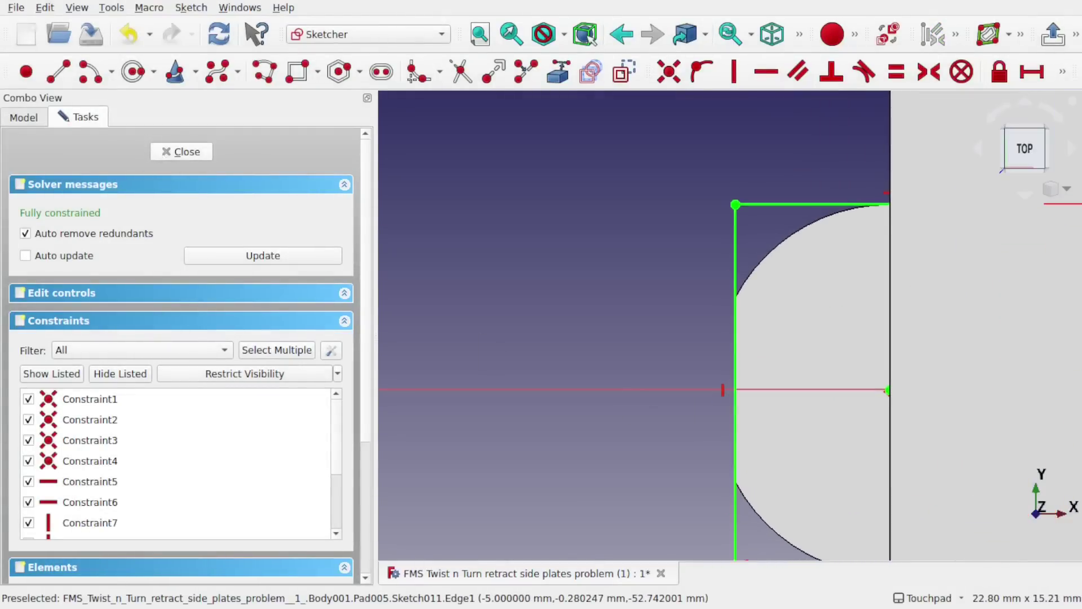
click(172, 152)
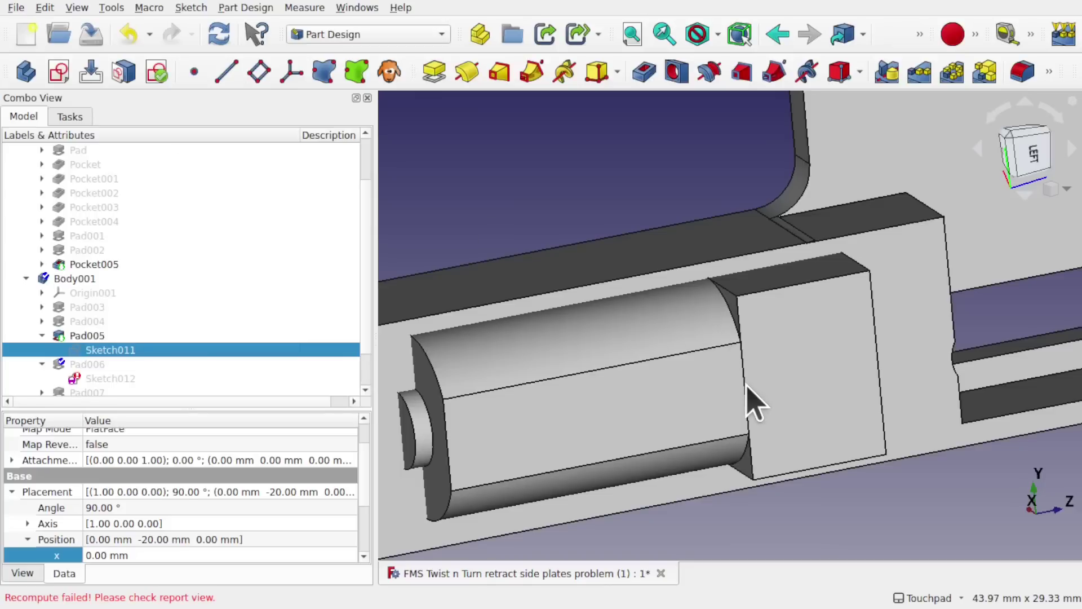
Hide Pocket005 and examine the edge of Pad005's block where the cylinder's curved face reaches it
shift+drag(750, 394, 704, 429)
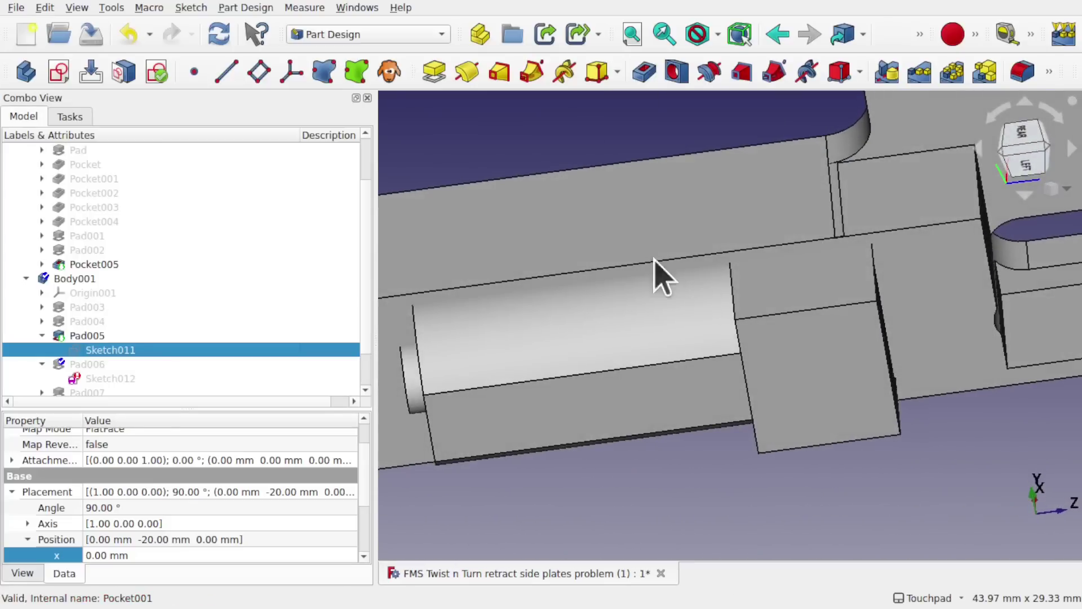
click(612, 238)
key(space)
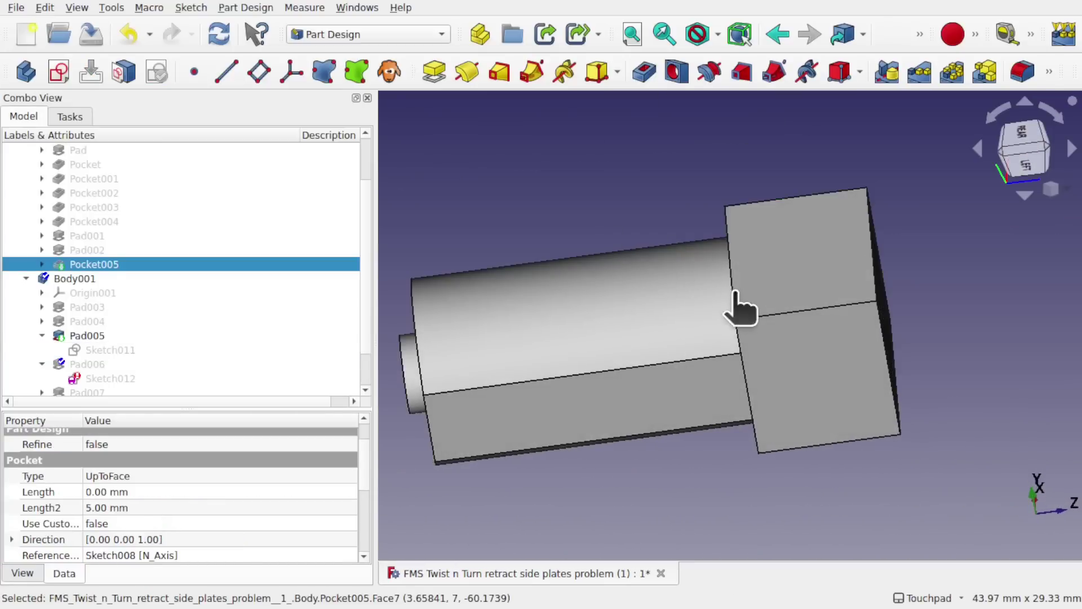
click(732, 295)
shift+drag(732, 294, 891, 336)
shift+drag(826, 310, 739, 227)
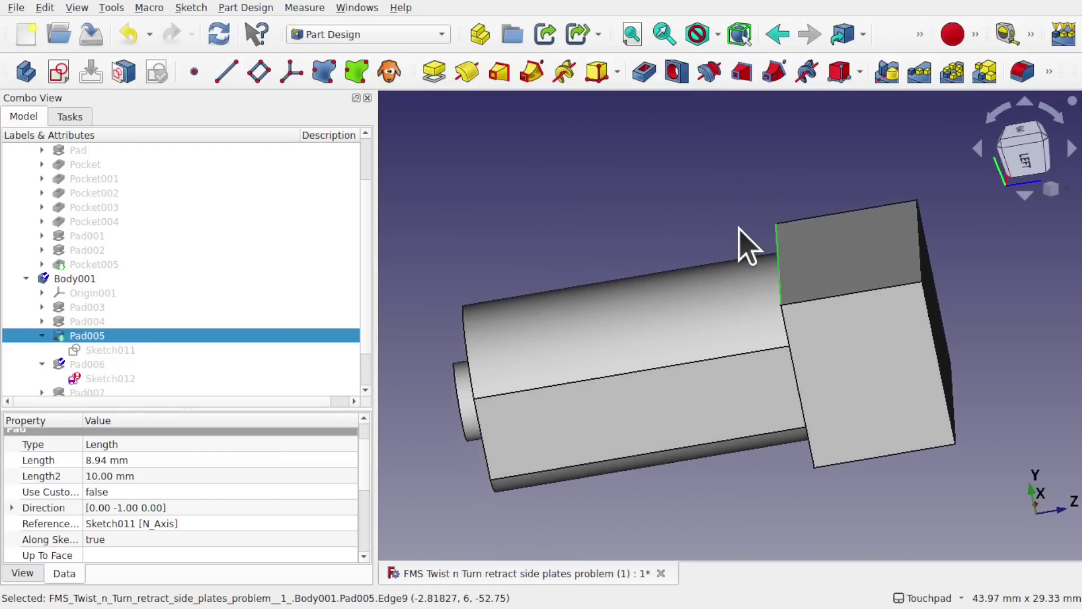
shift+drag(671, 296, 736, 321)
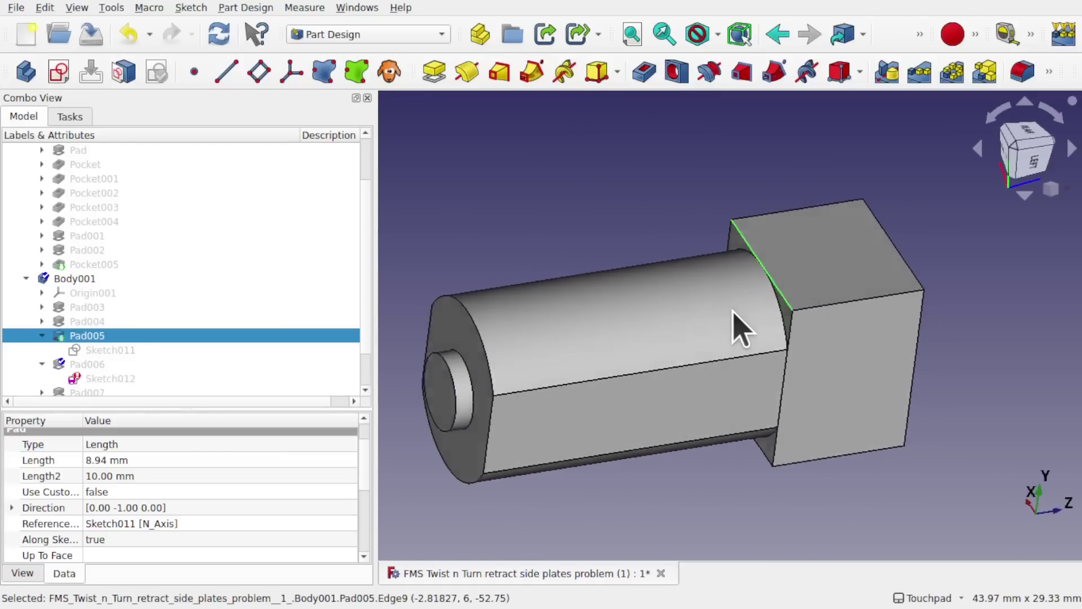
Select Sketch012 under Pad006 and enlarge the property area to show its attachment properties
click(105, 378)
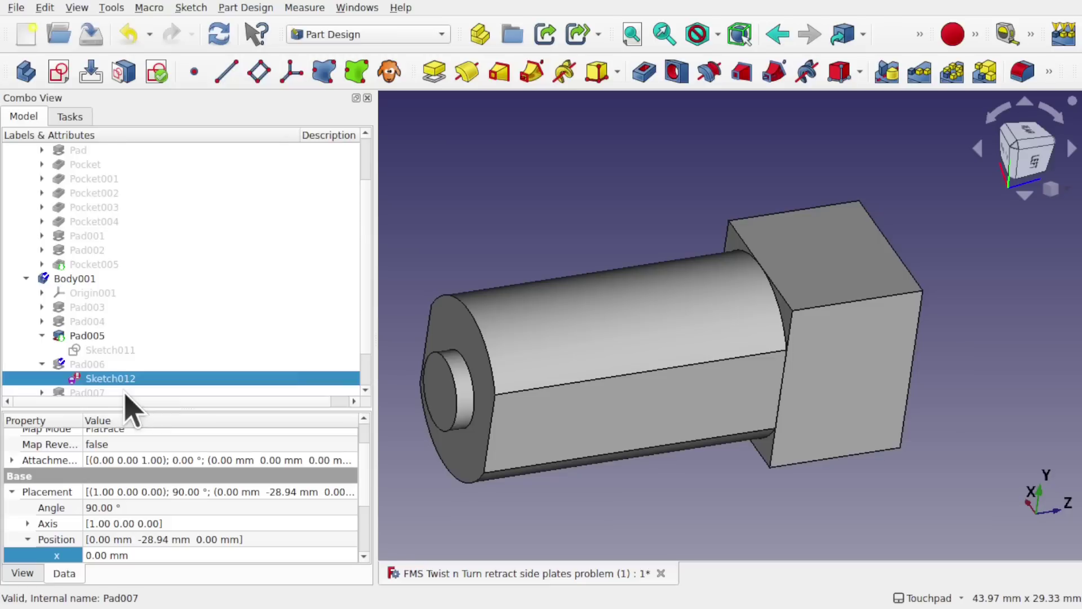
mouse_move(108, 384)
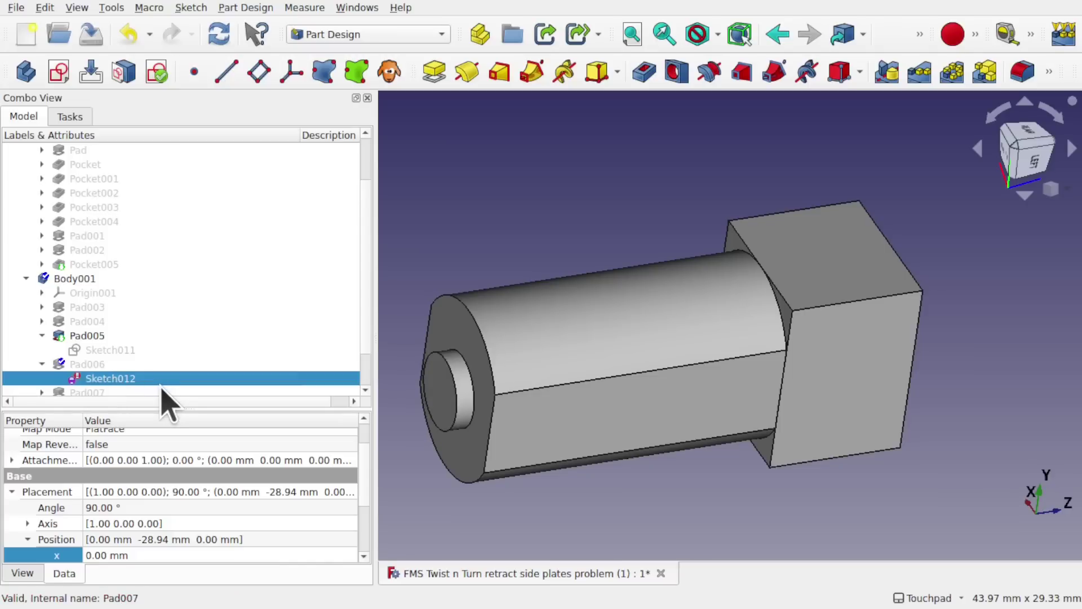
mouse_move(162, 407)
mouse_down()
mouse_move(174, 345)
mouse_move(172, 388)
mouse_move(171, 372)
mouse_up()
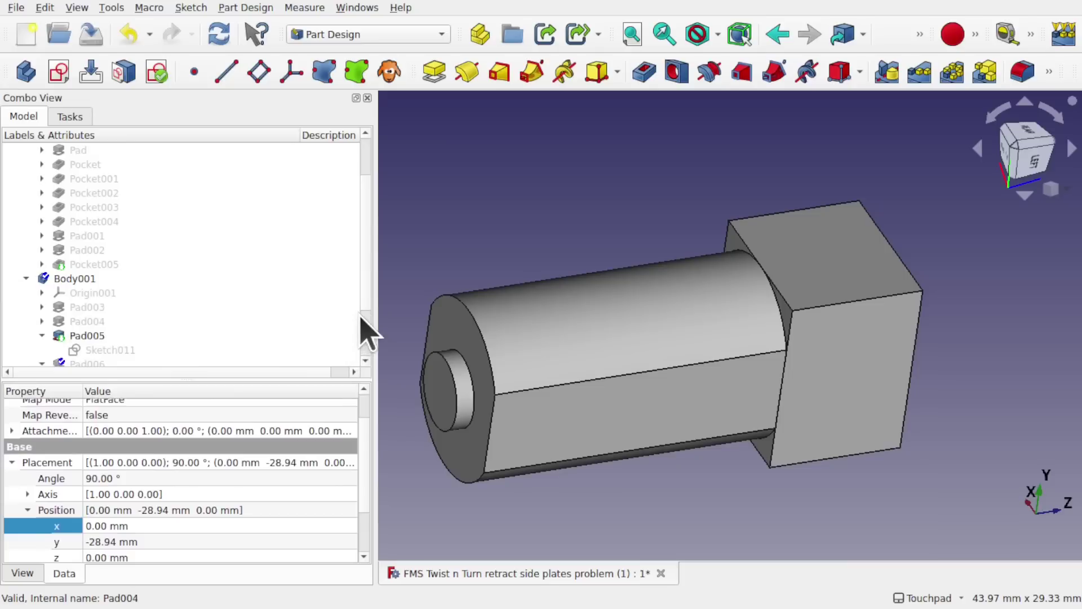
scroll(369, 339, down, 2)
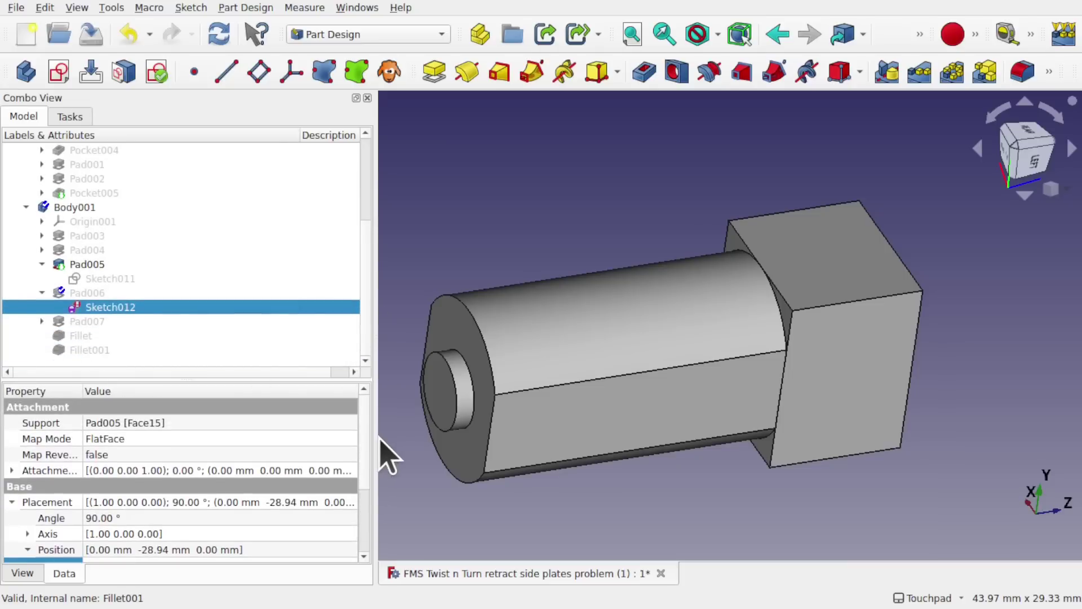
drag(374, 440, 314, 440)
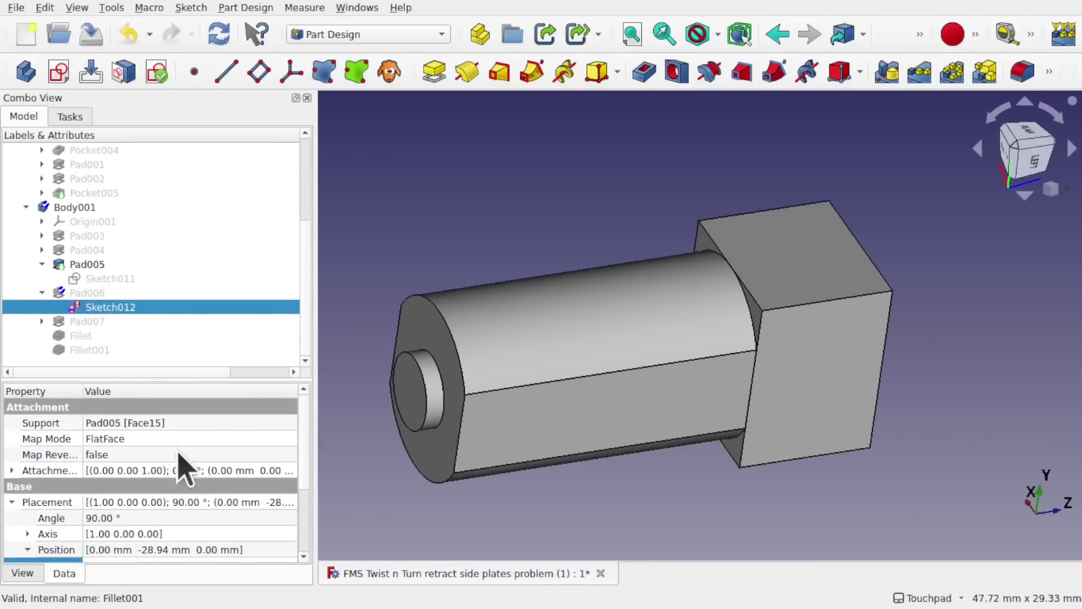
Remove the Pad005:Face15 reference from Sketch012's attachment so its map mode is Deactivated, and recompute the document
click(162, 438)
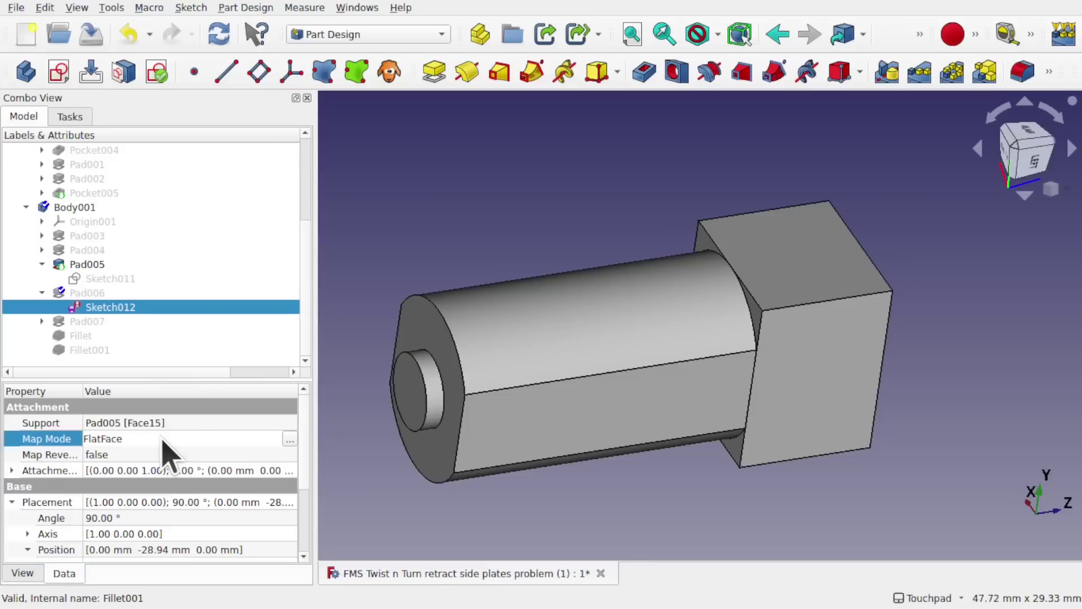
click(289, 440)
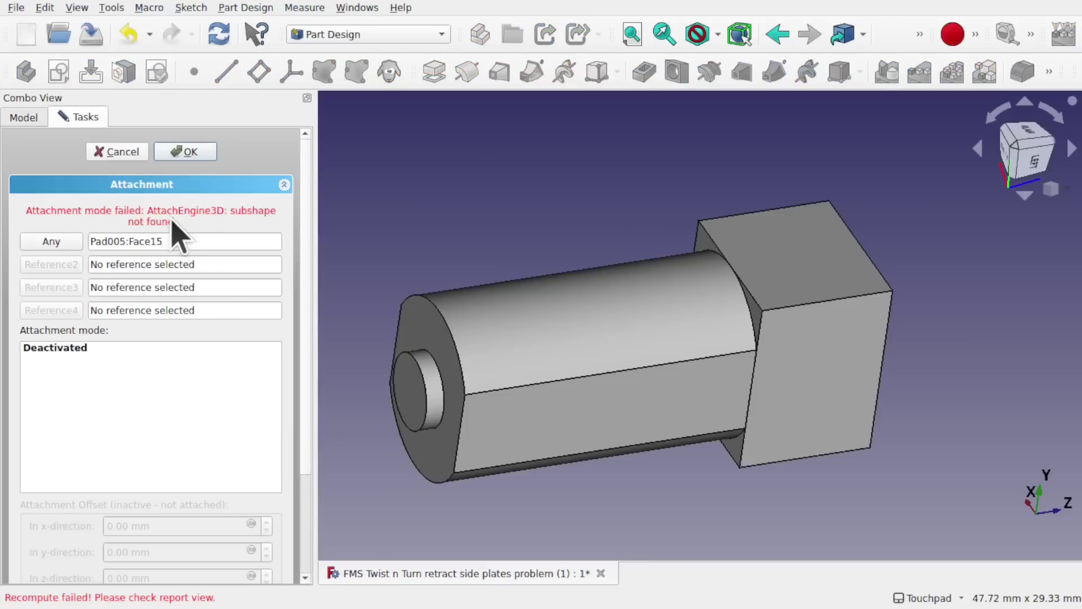
click(199, 241)
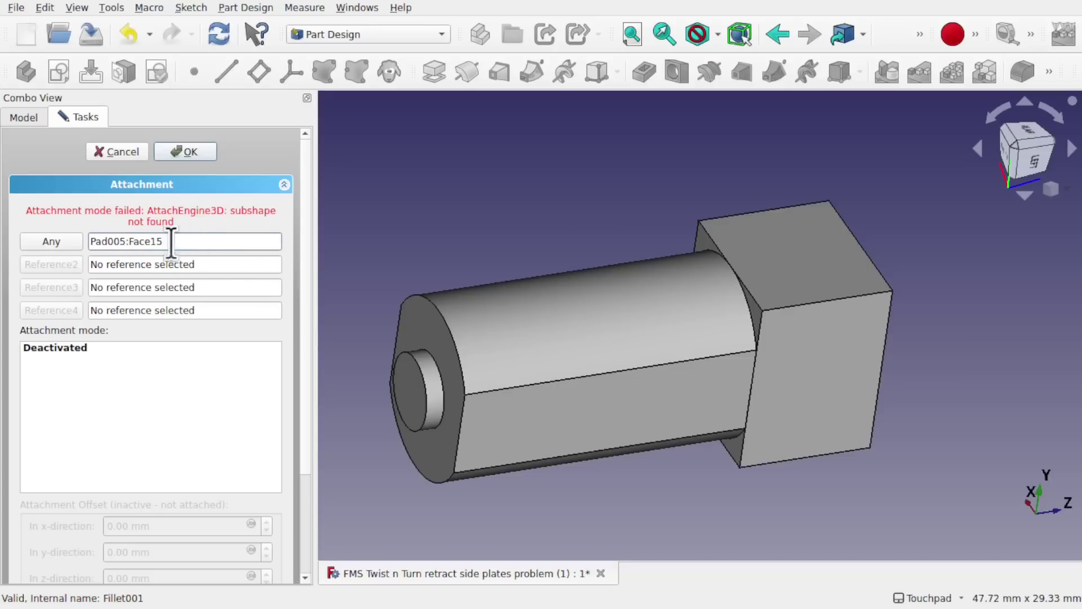
drag(196, 239, 58, 241)
key(Delete)
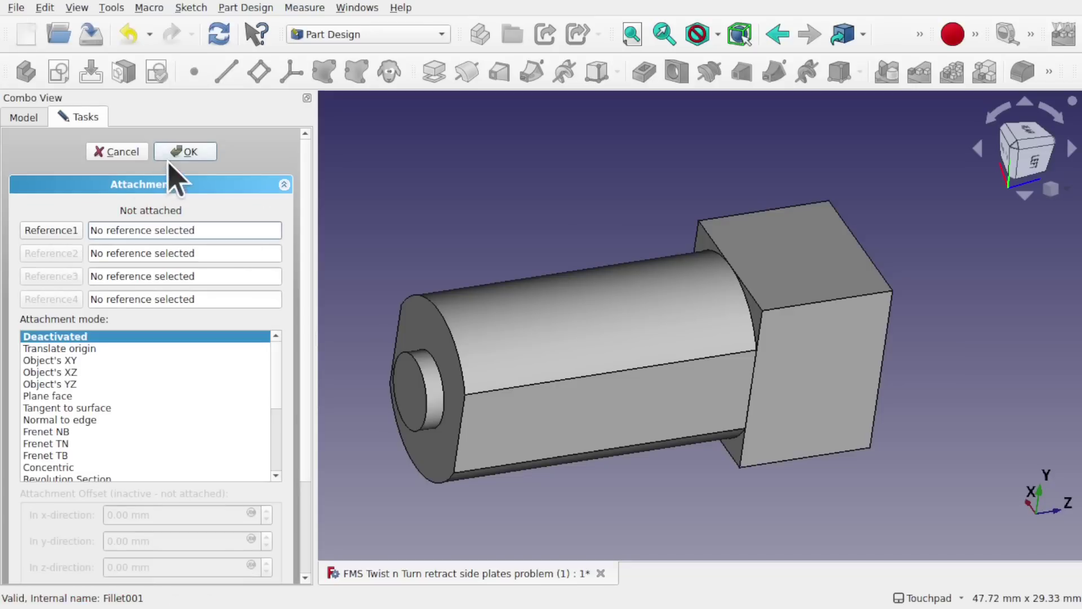
click(187, 151)
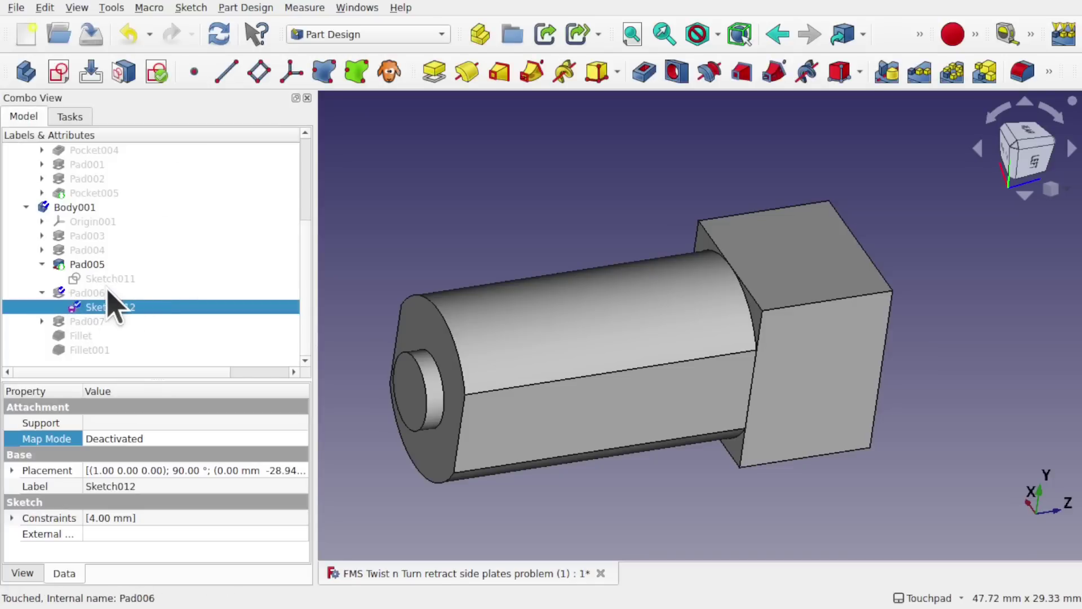
click(45, 8)
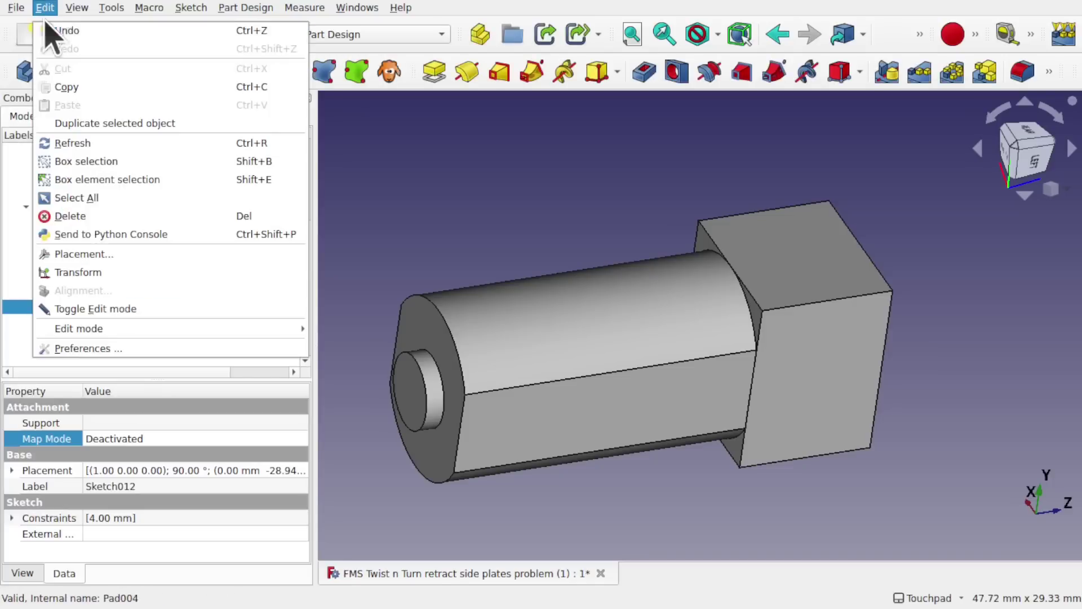
click(74, 141)
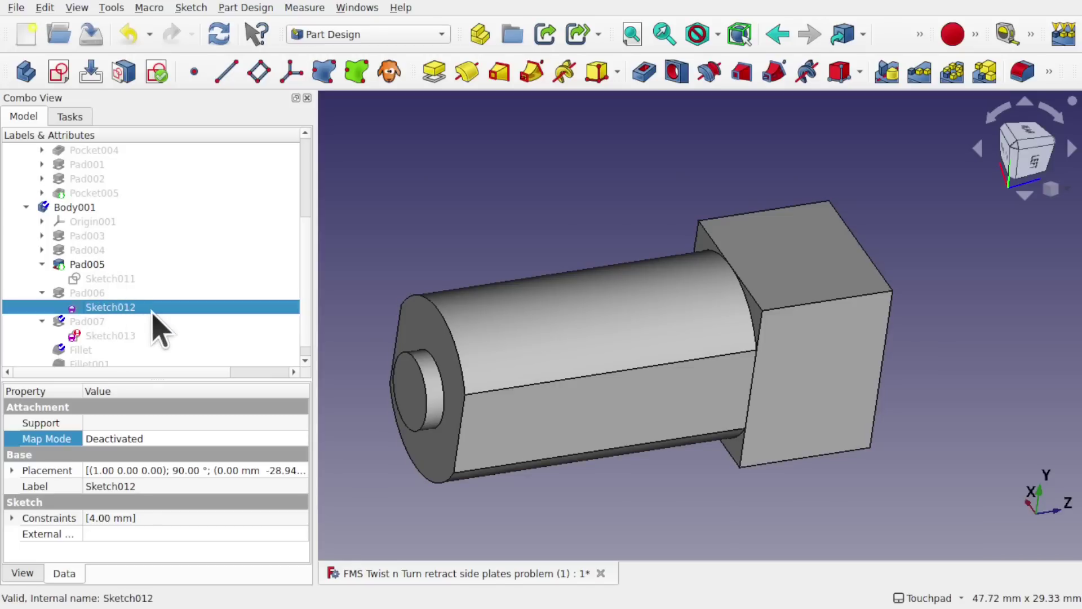
Remove the Pad006:Face17 reference from Sketch013's attachment so its map mode is Deactivated, and recompute the document
click(121, 337)
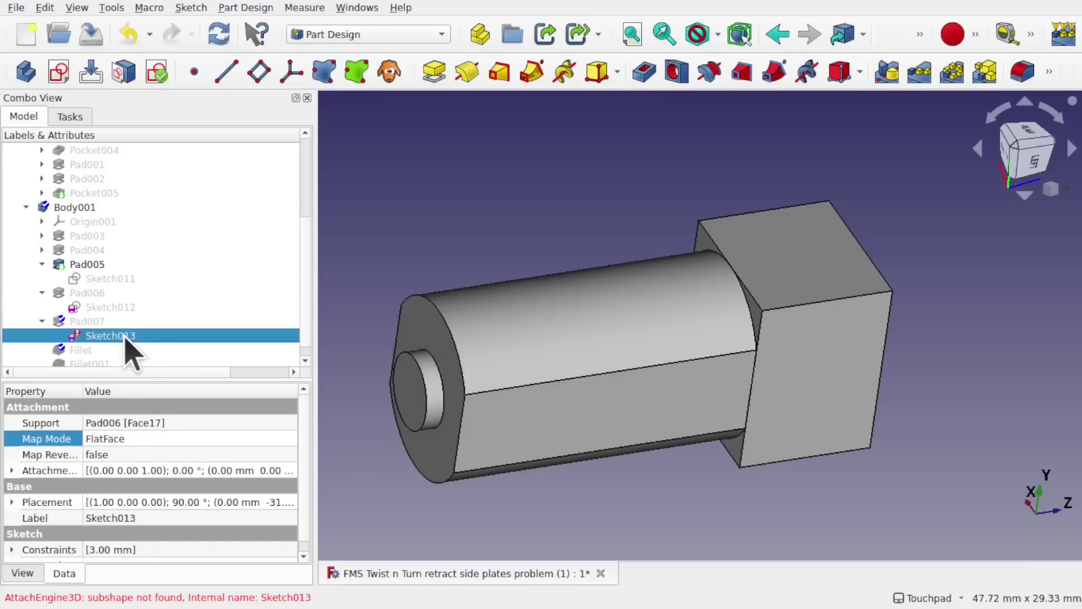
click(183, 441)
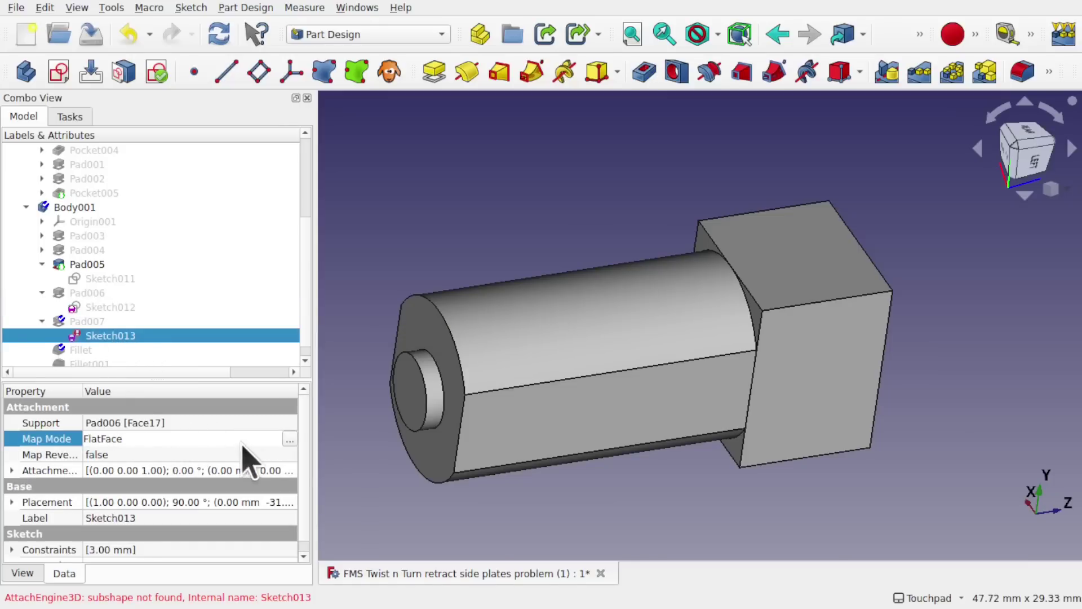
click(289, 440)
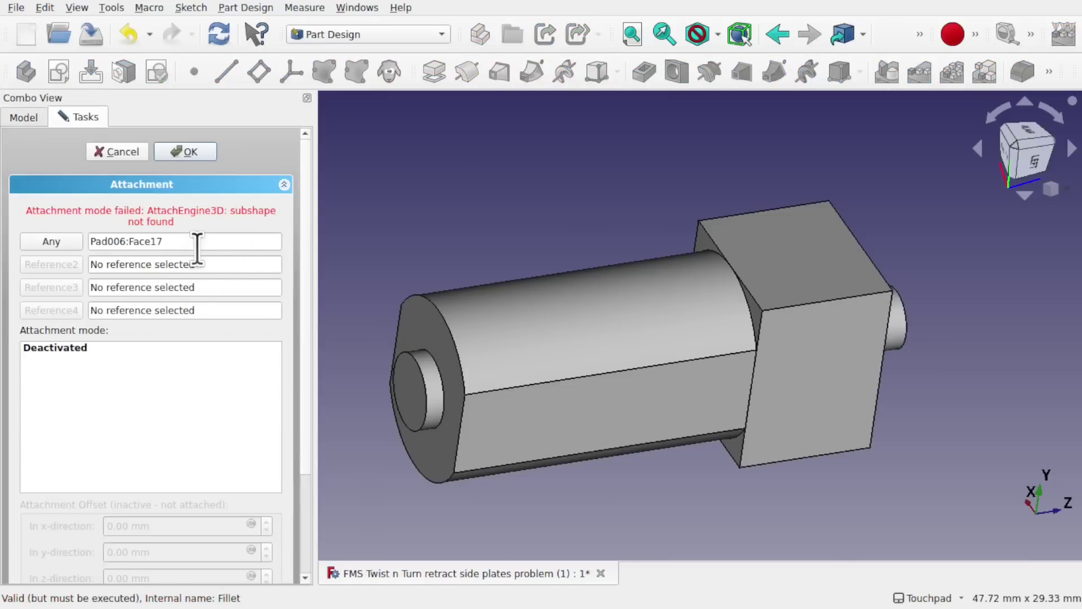
key(ctrl+a)
key(BackSpace)
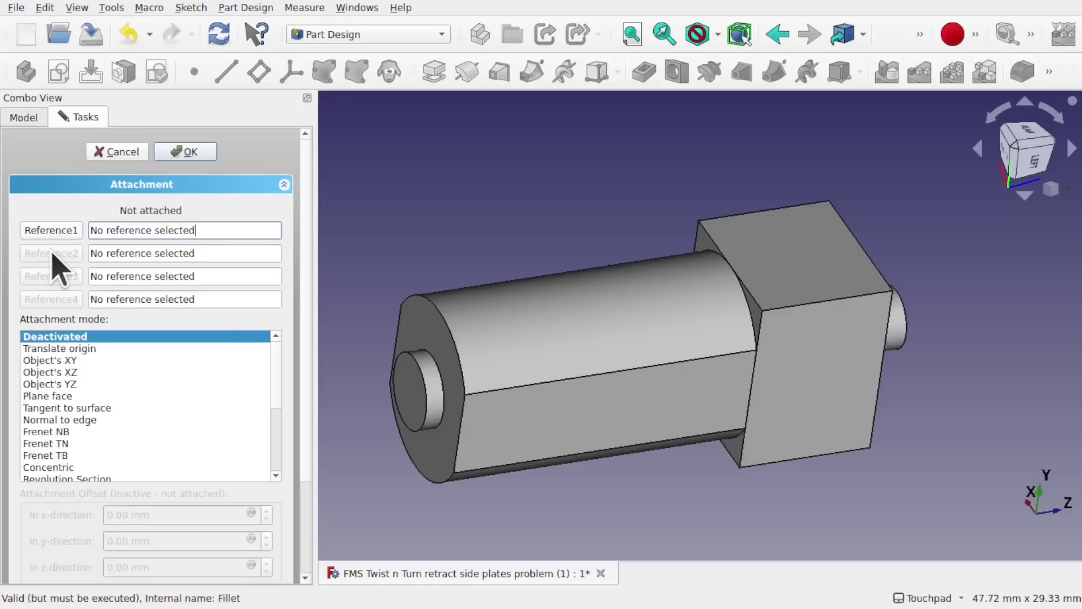
click(186, 153)
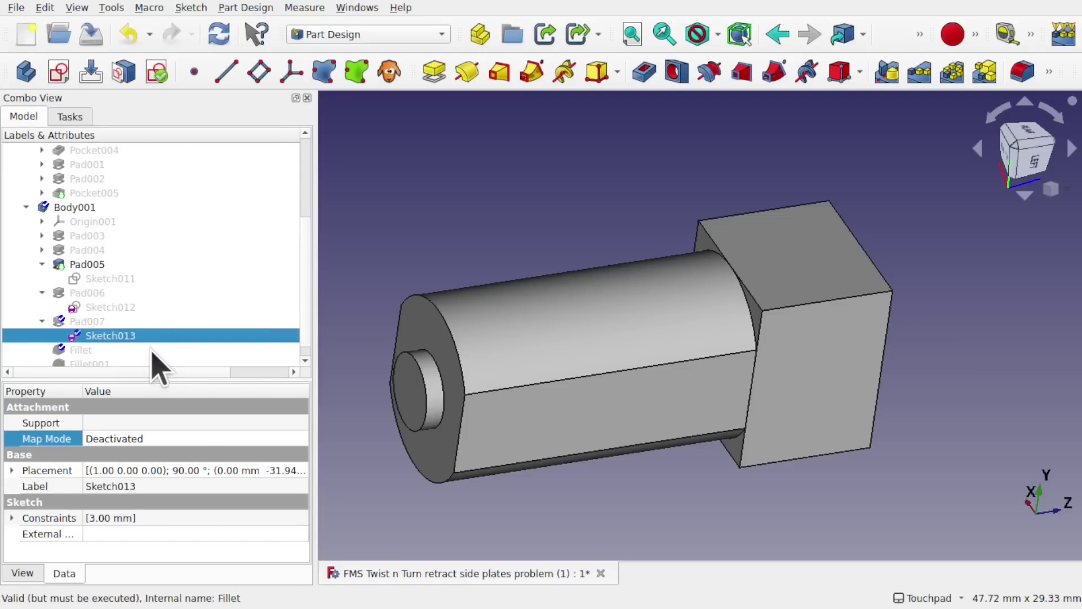
key(ctrl+r)
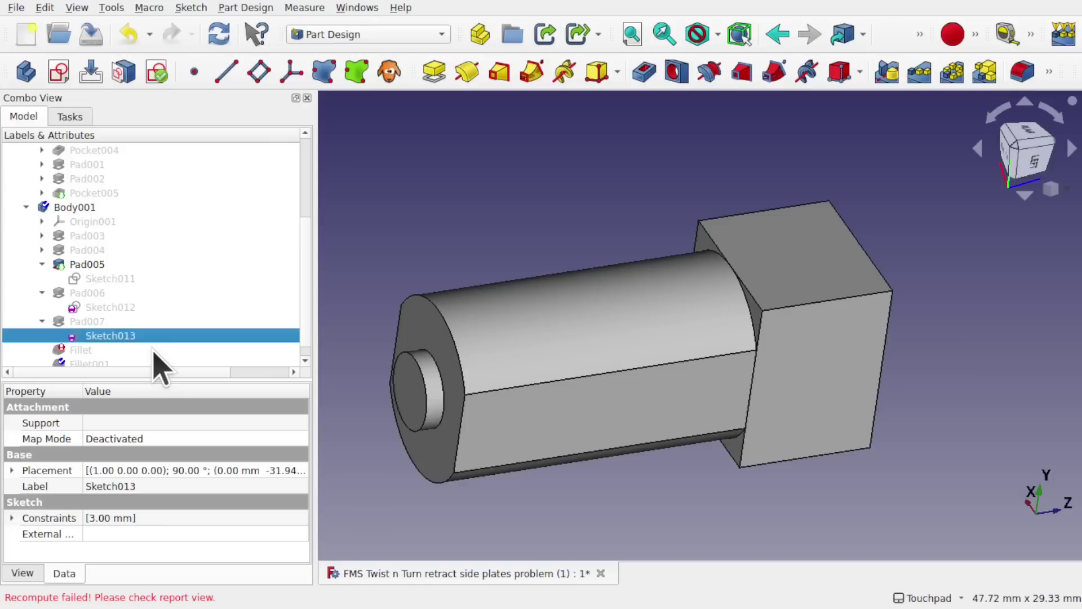
Open the Fillet after Pad007, examine where its listed edges lie on the model, then cancel the edit and reselect the Fillet
click(81, 350)
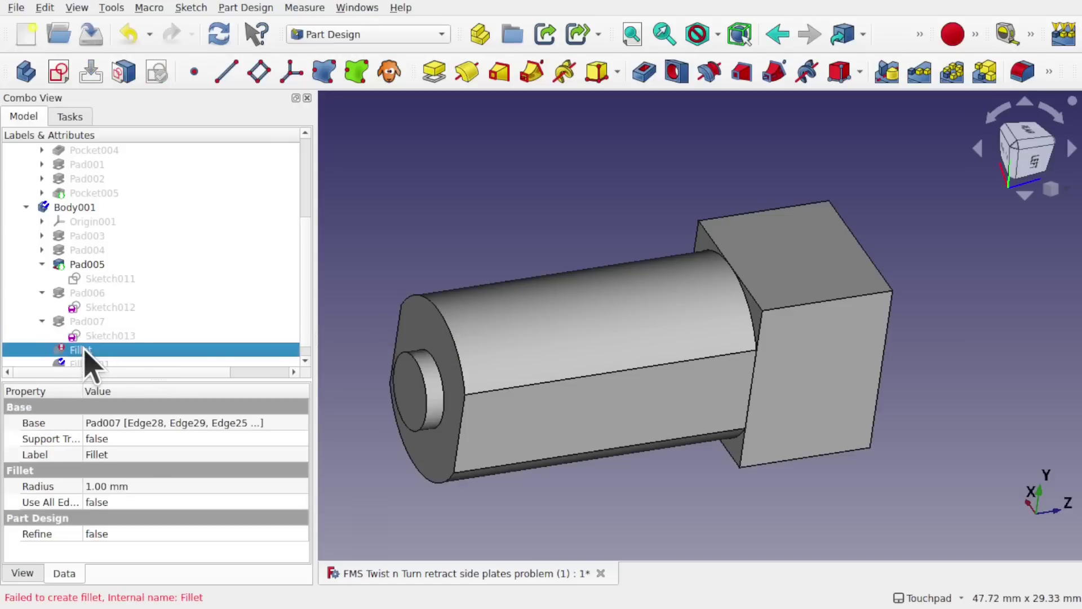
double_click(85, 350)
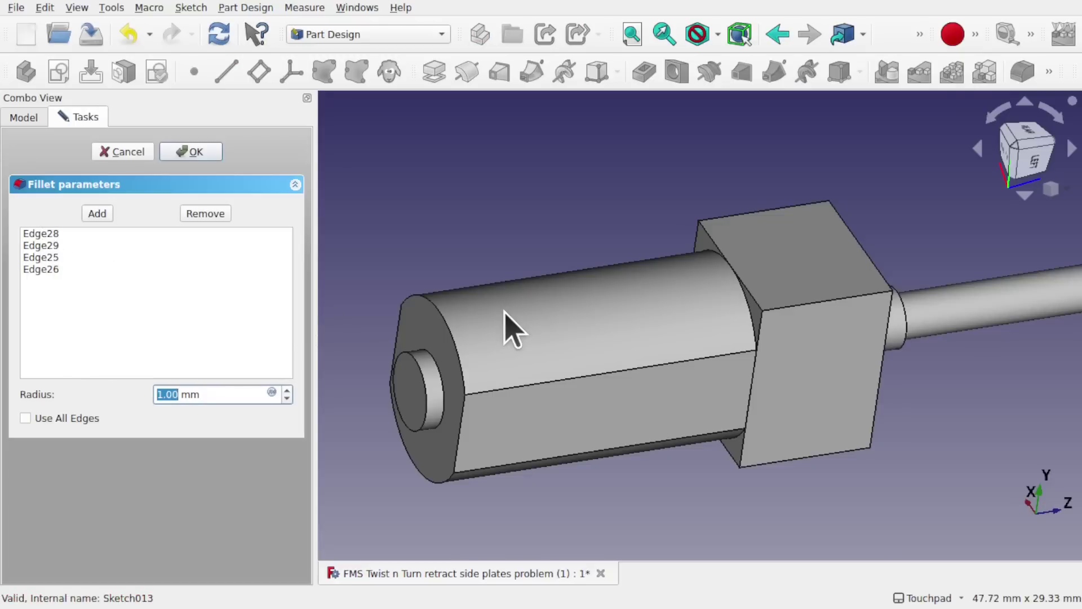
alt+drag(570, 333, 484, 355)
click(38, 242)
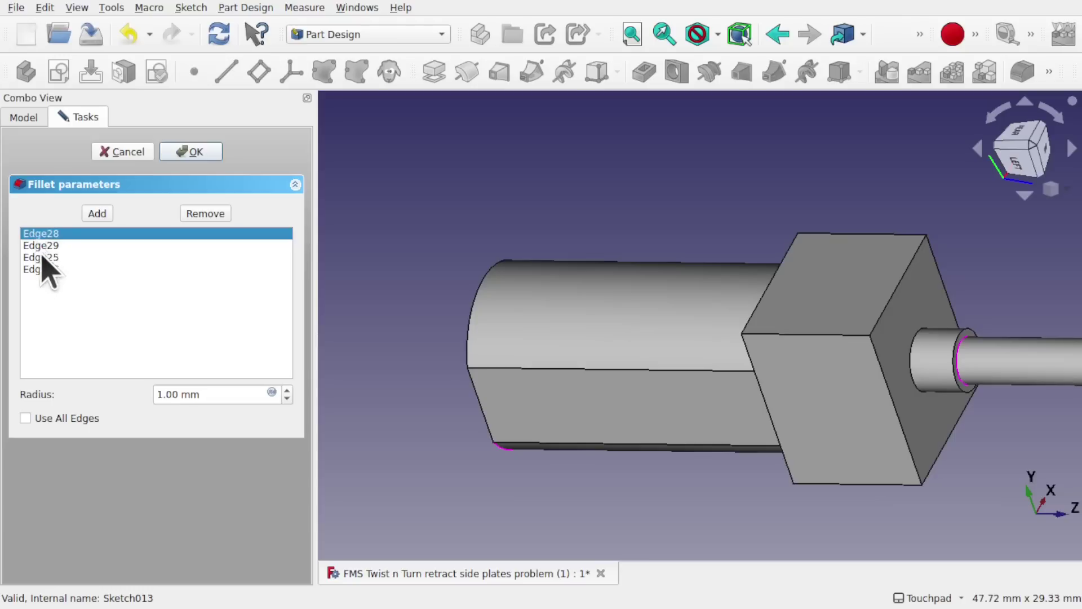
click(38, 258)
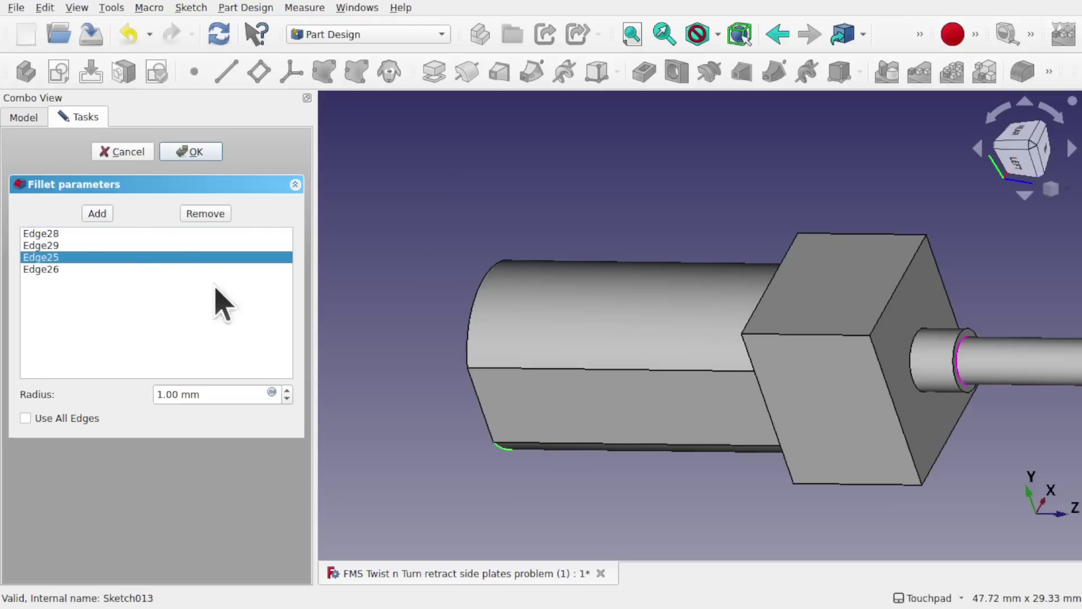
click(41, 270)
click(55, 246)
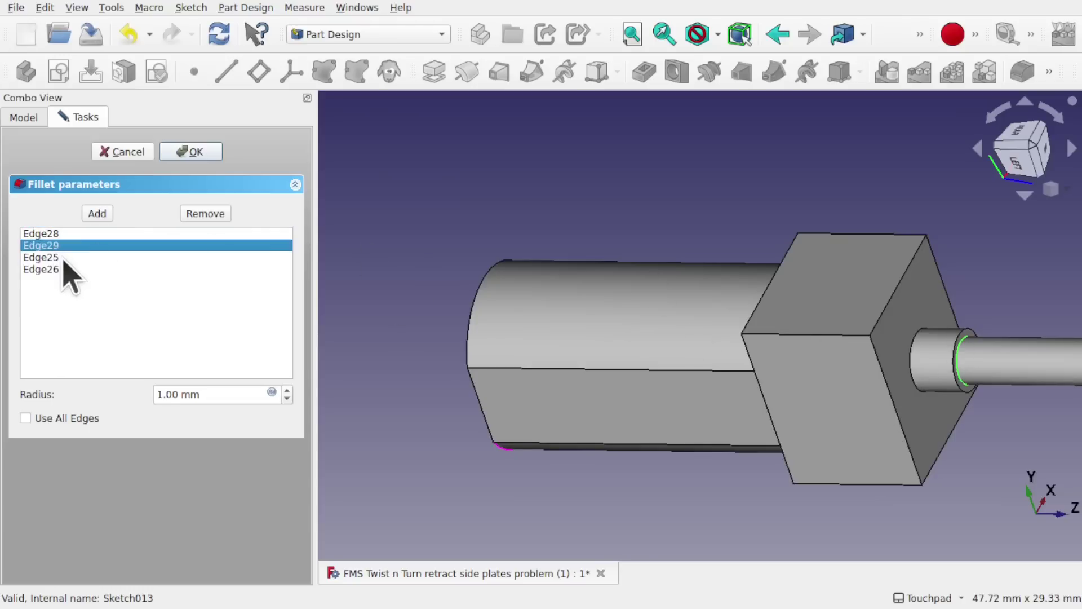
click(65, 258)
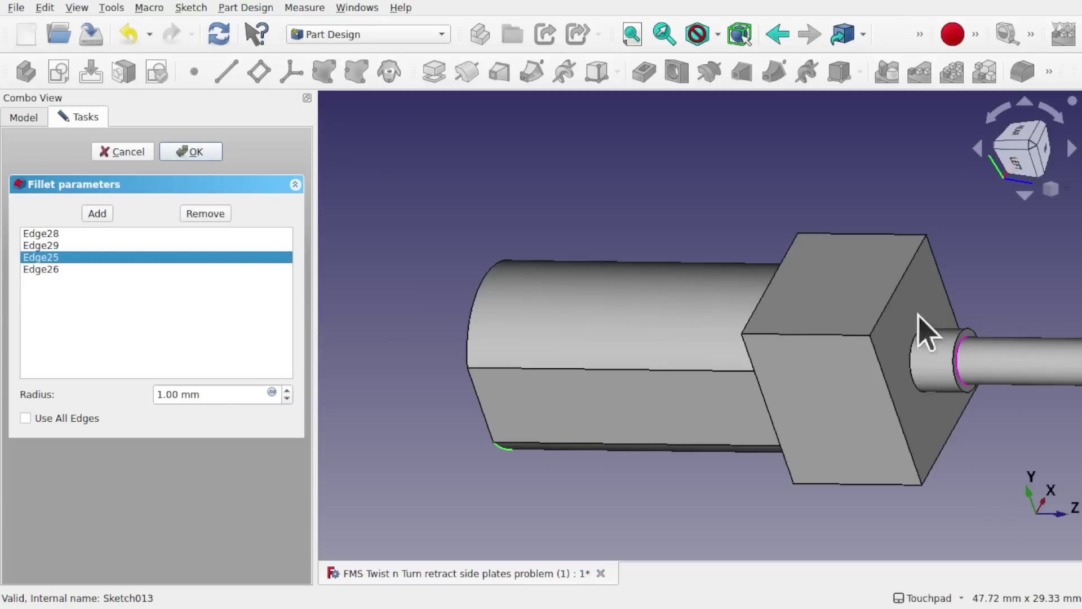
middle_drag(498, 299, 541, 294)
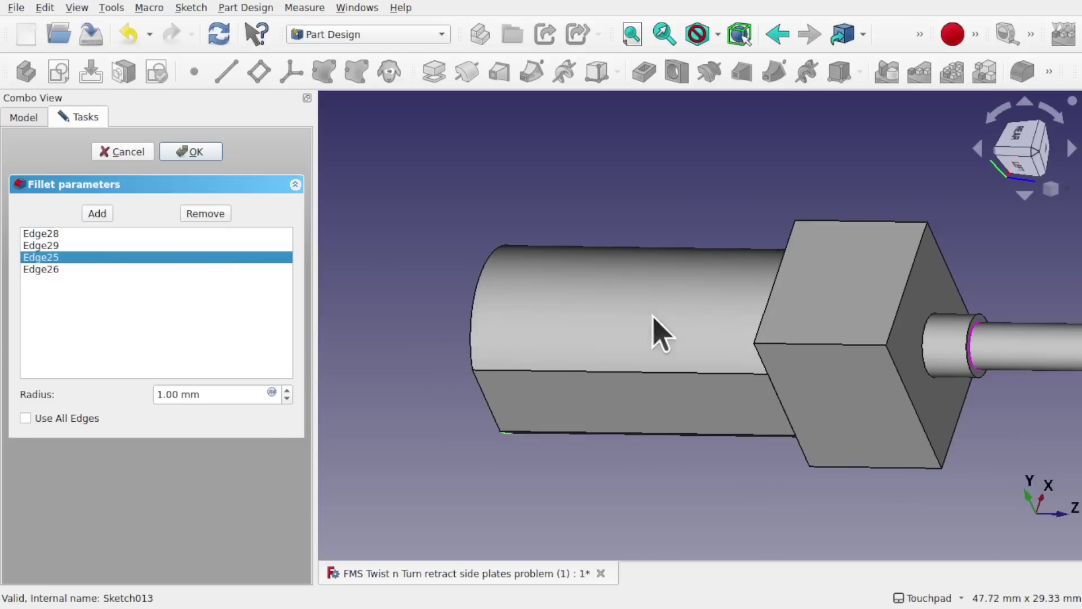
click(125, 152)
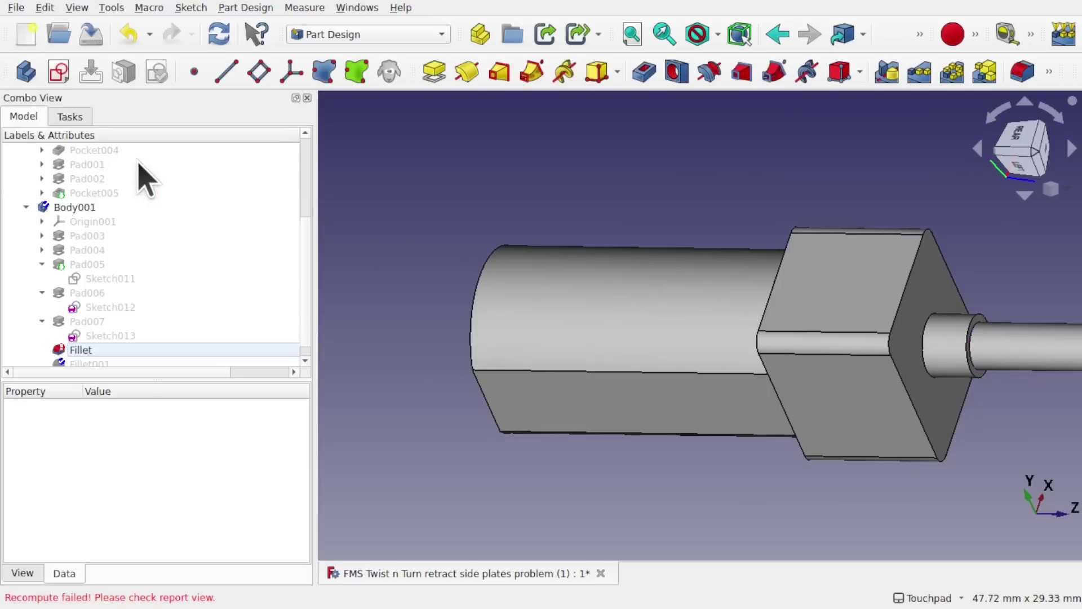
click(81, 350)
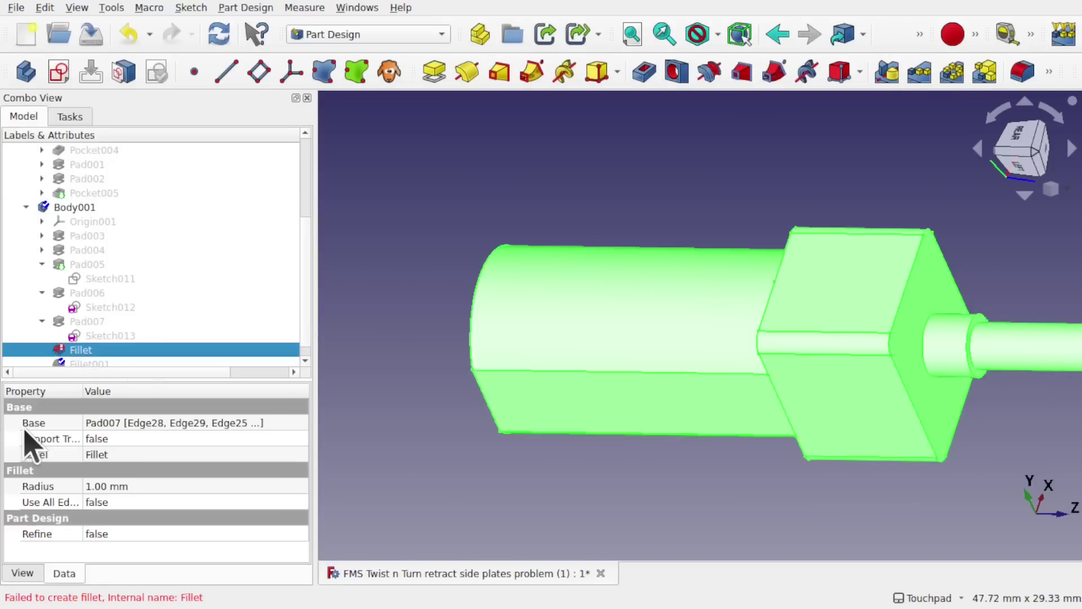
Clear the edge references from the Fillet's Base link and relink it to Pad007 as a whole
click(302, 426)
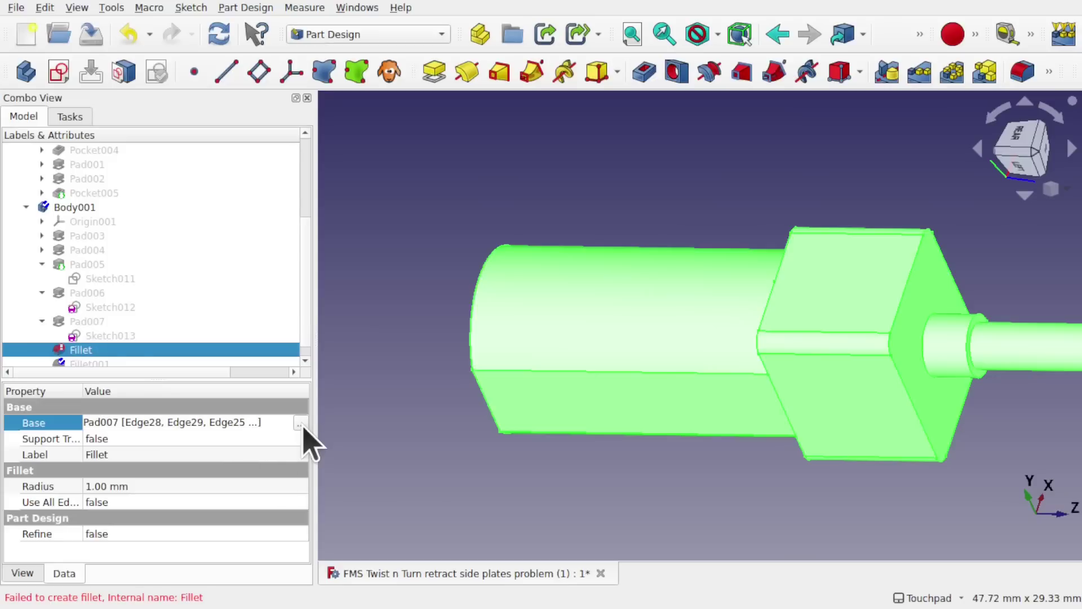
click(300, 423)
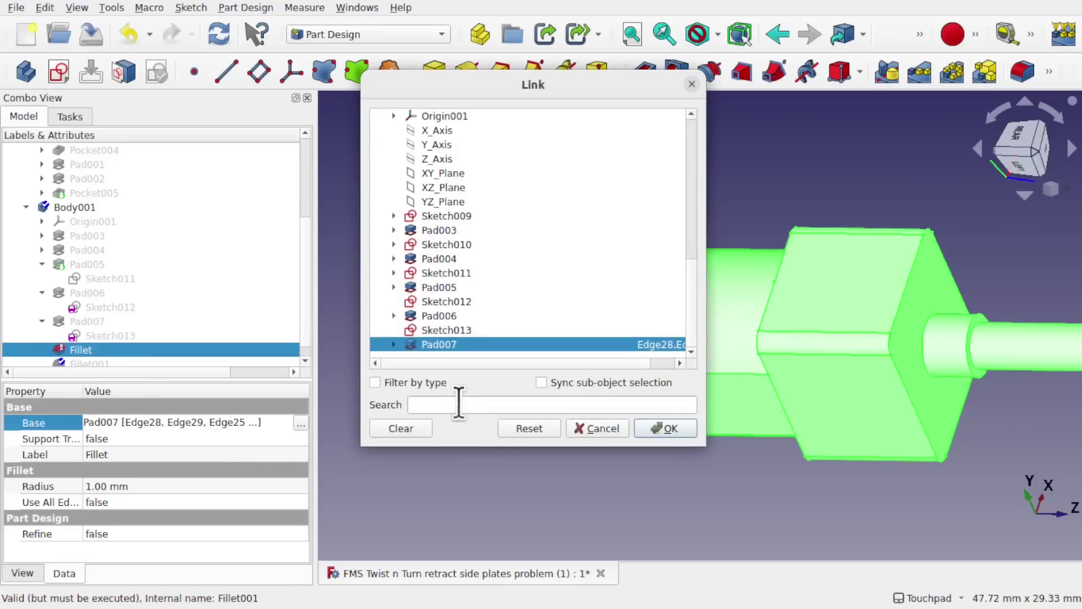
click(413, 432)
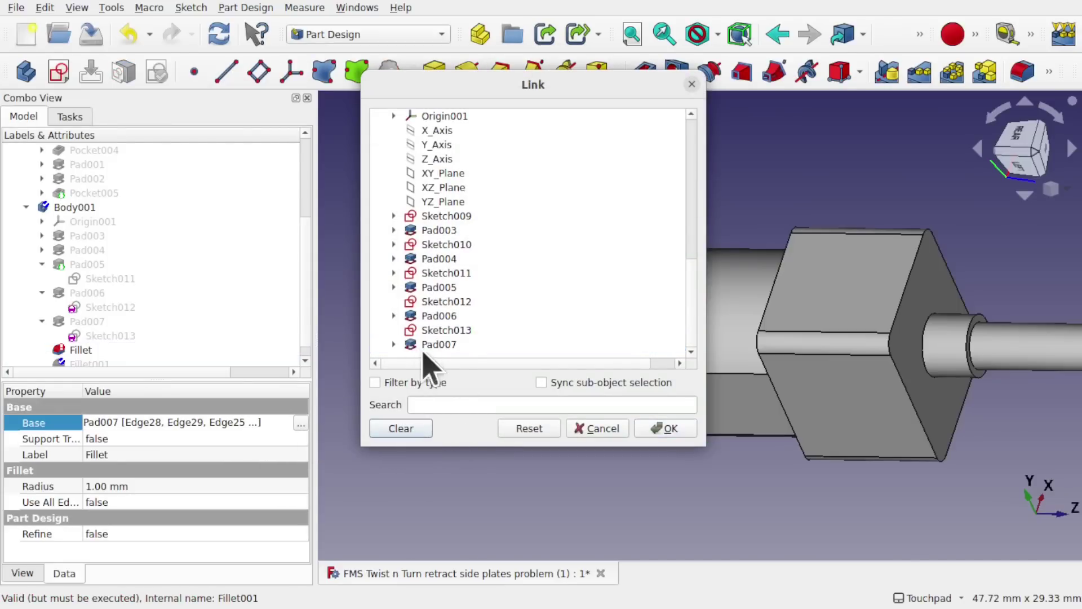
click(451, 345)
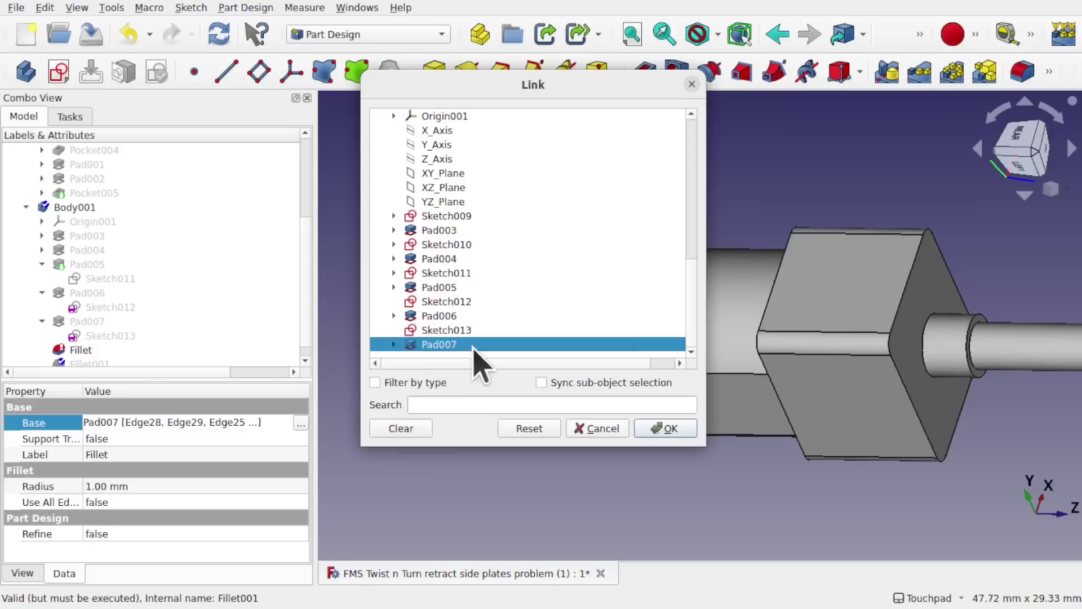
click(663, 431)
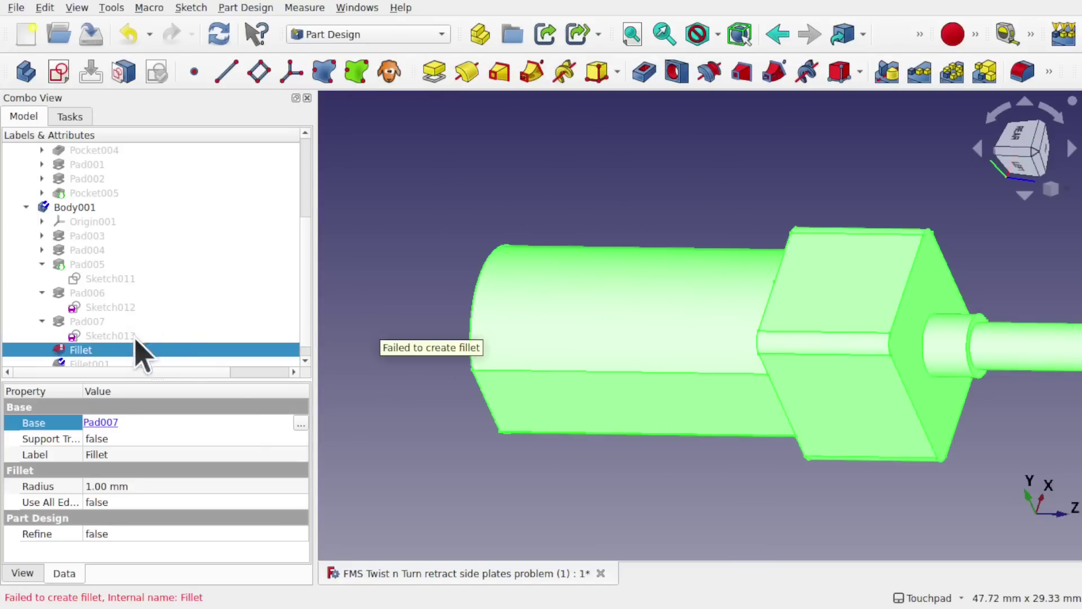
Edit the Fillet to add the four lengthwise corner edges of the rectangular block, and accept the result
double_click(149, 350)
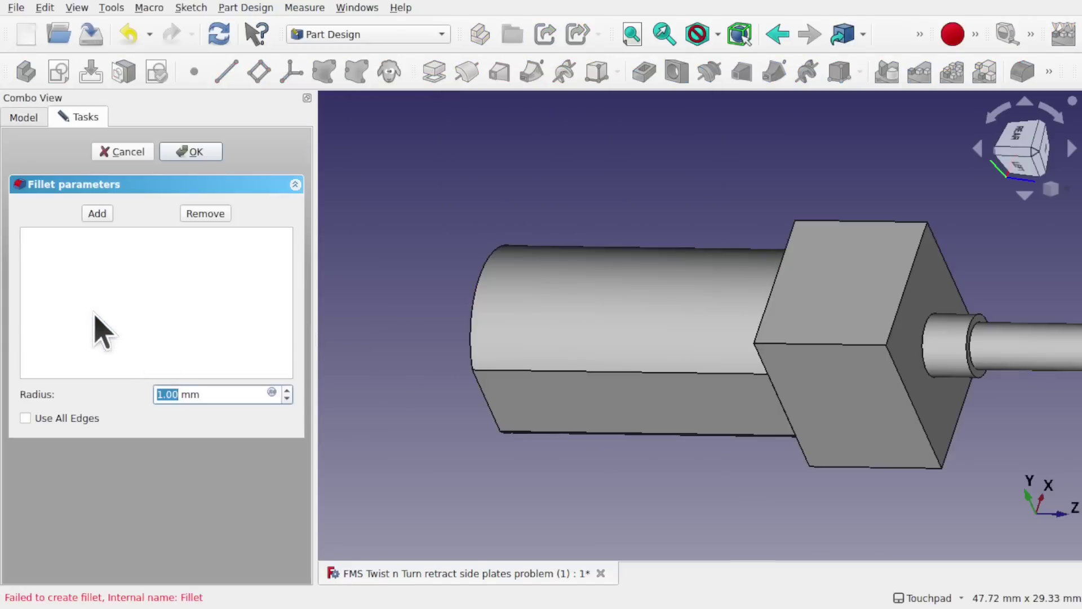
click(96, 216)
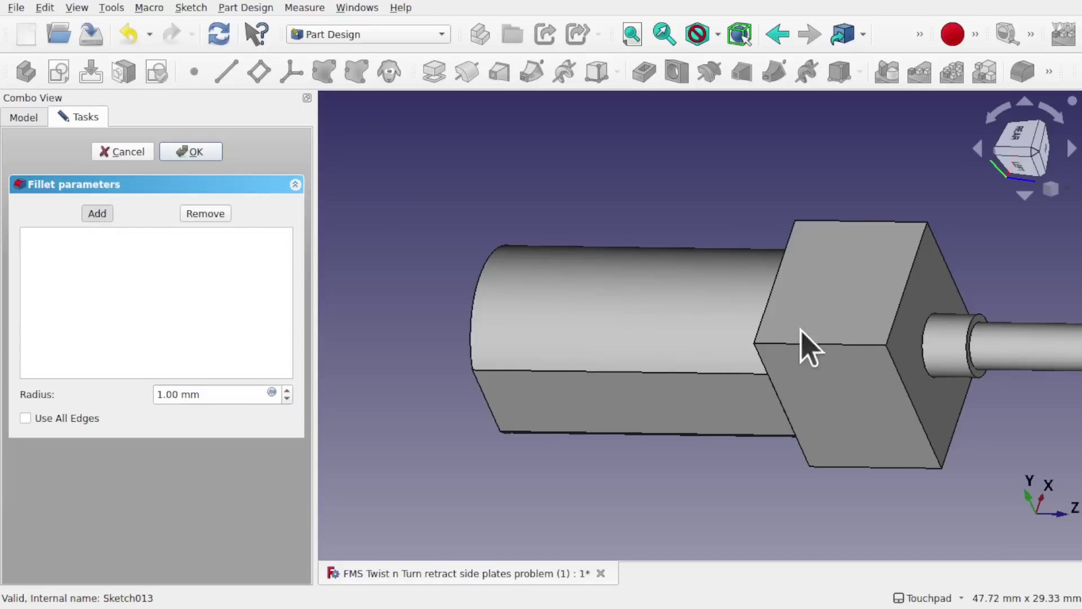
click(857, 344)
alt+drag(860, 261, 633, 265)
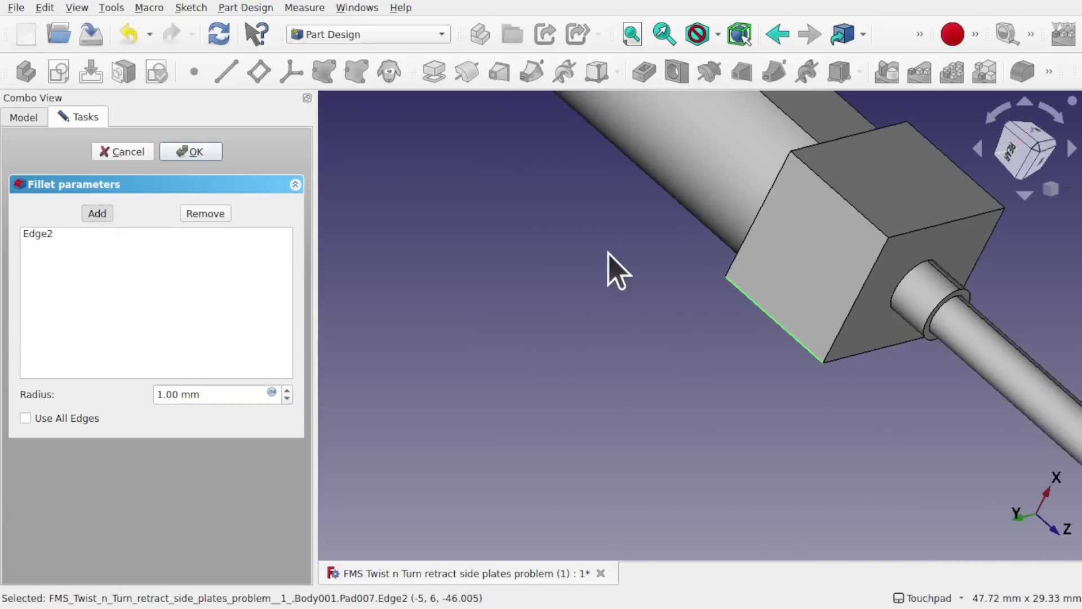
click(864, 210)
alt+drag(862, 210, 731, 321)
click(885, 265)
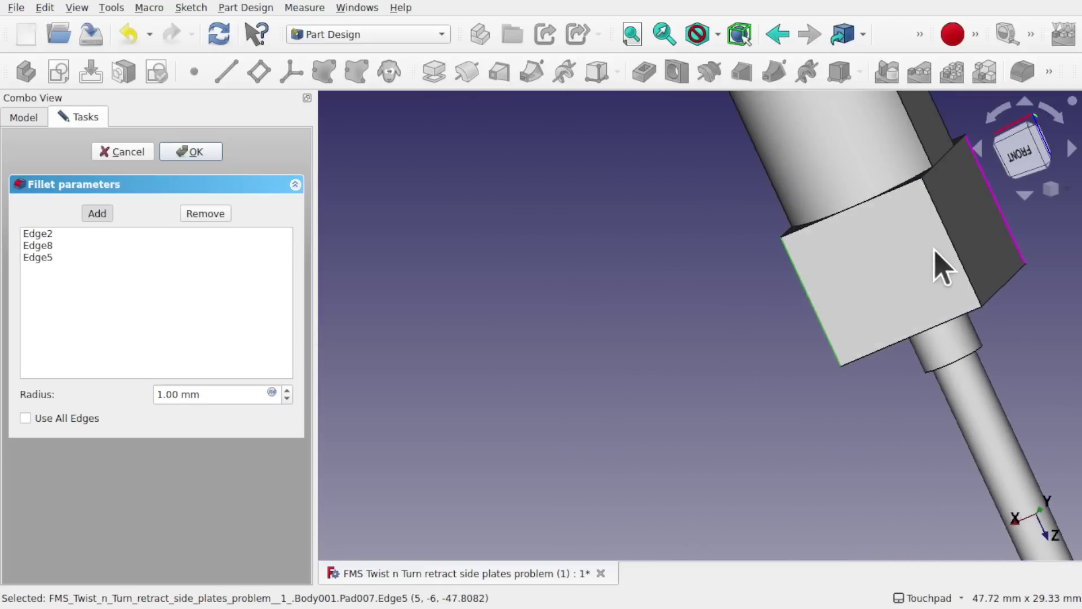
click(961, 263)
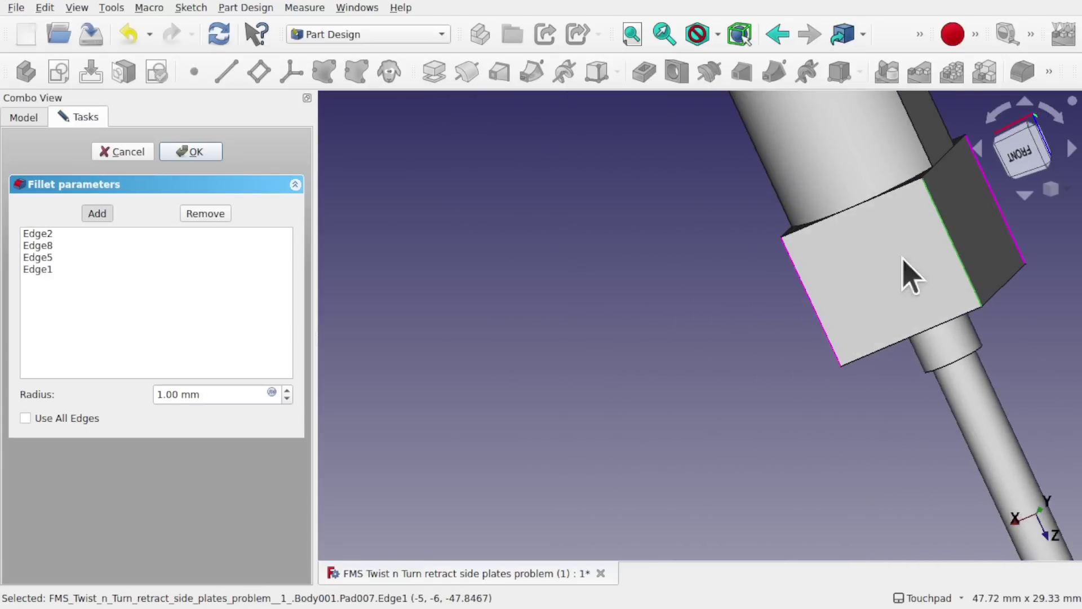
click(191, 155)
alt+drag(791, 337, 838, 289)
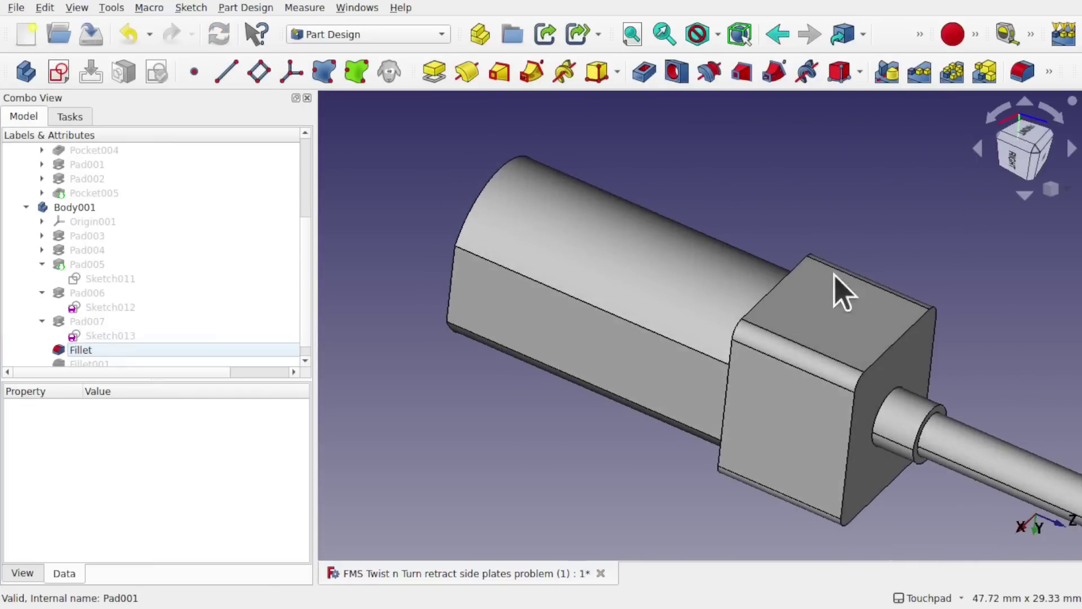
Make Fillet001 of Body001 visible and examine the rounded motor body
click(121, 362)
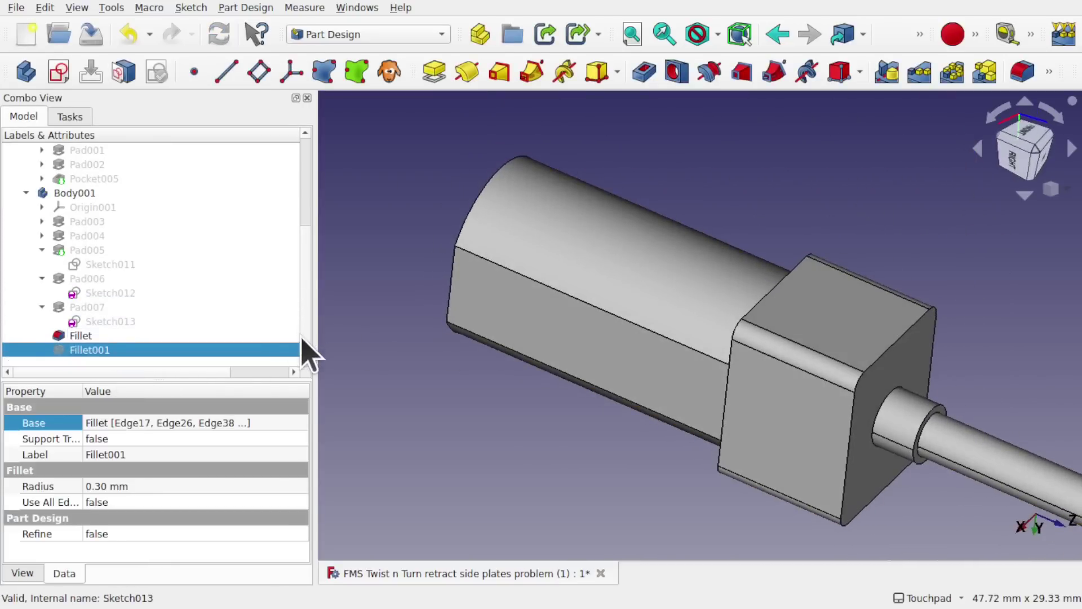
key(space)
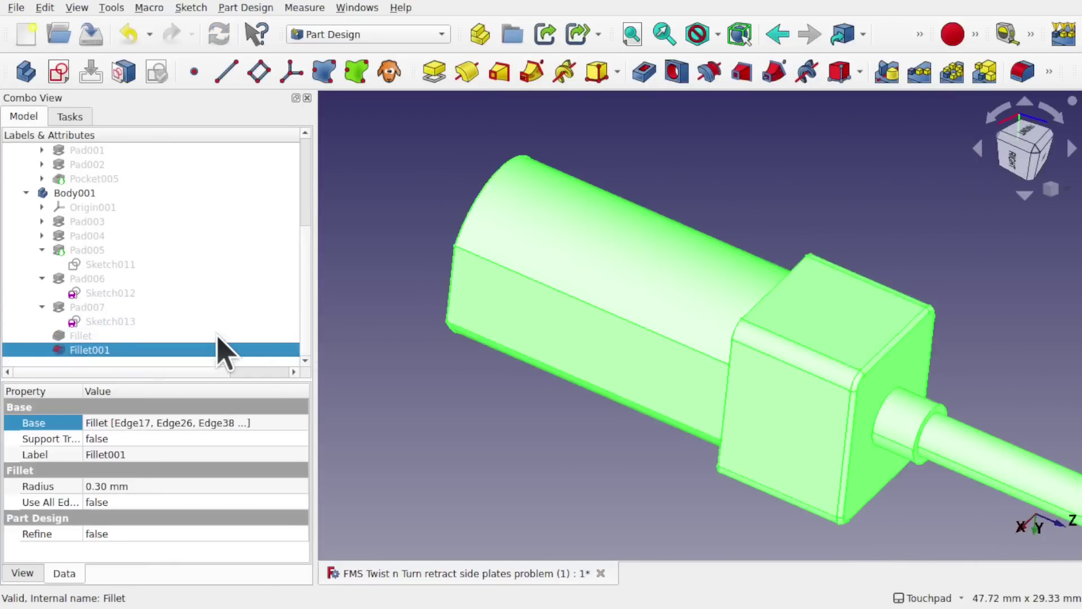
click(640, 459)
alt+drag(633, 387, 685, 291)
scroll(908, 381, down, 5)
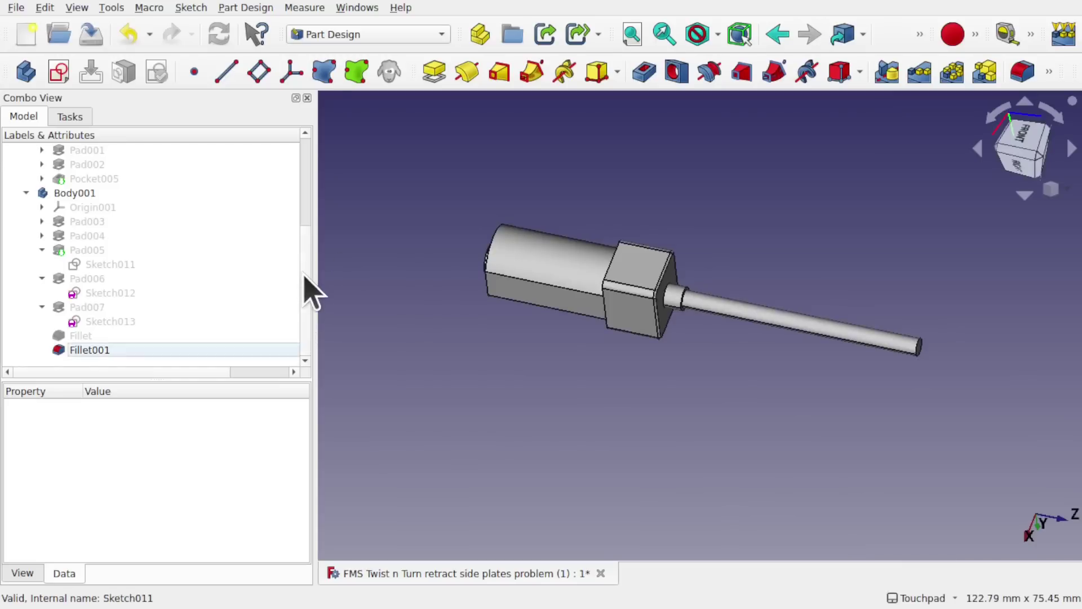
Make Pocket005 of the first Body visible and inspect how the motor body sits in the side plate
drag(305, 279, 303, 175)
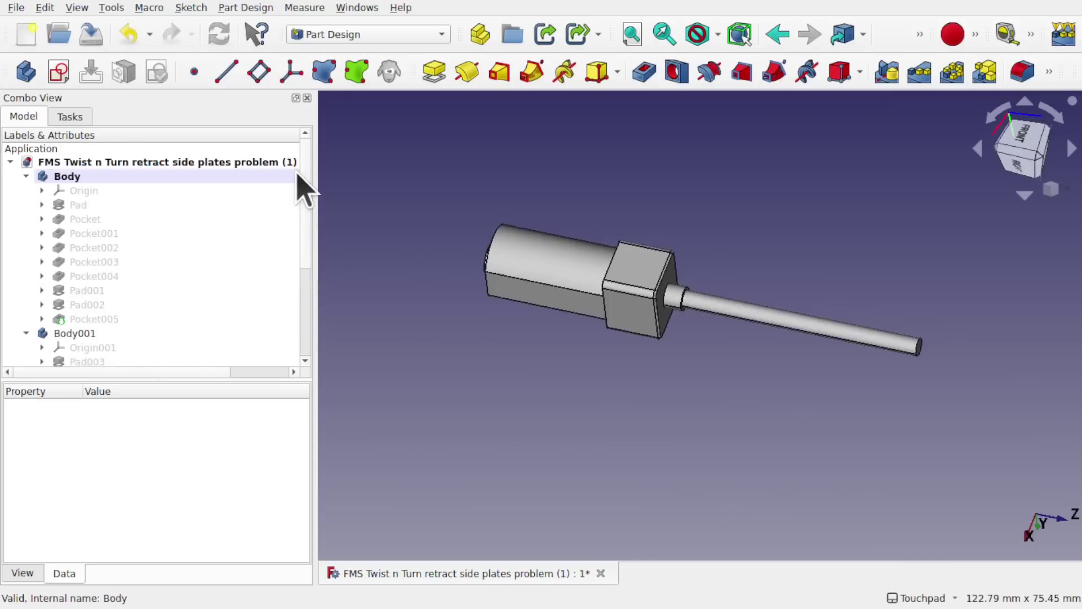
click(103, 321)
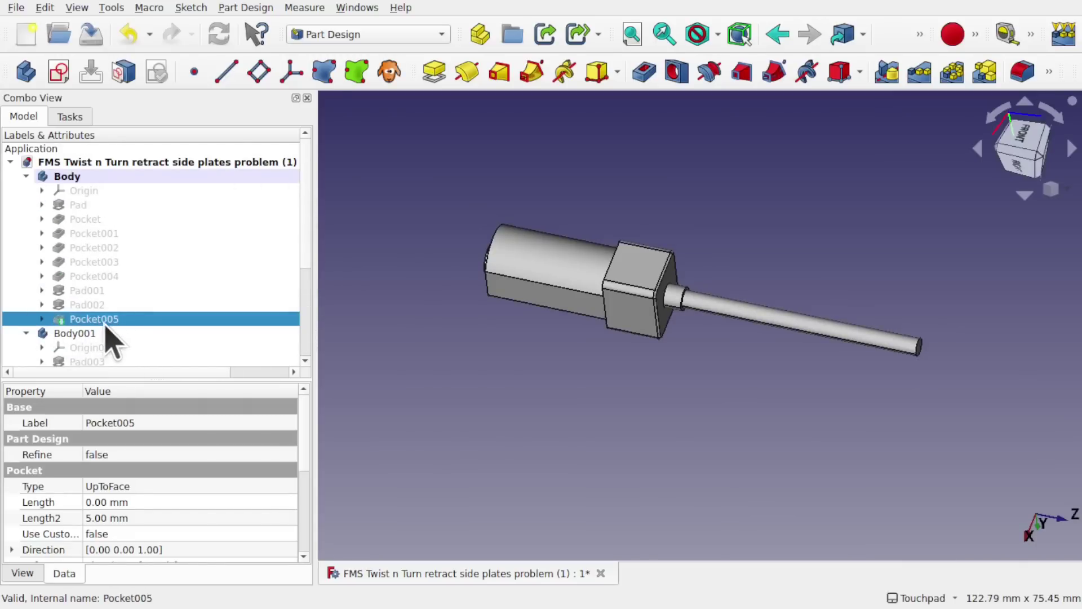
key(space)
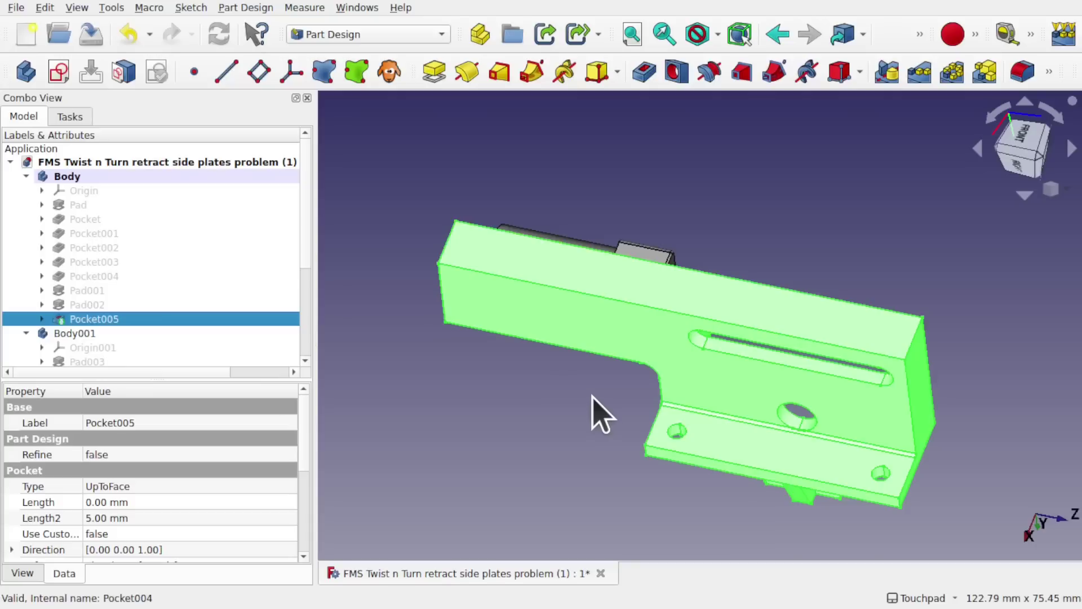
shift+drag(742, 232, 680, 293)
scroll(611, 425, down, 5)
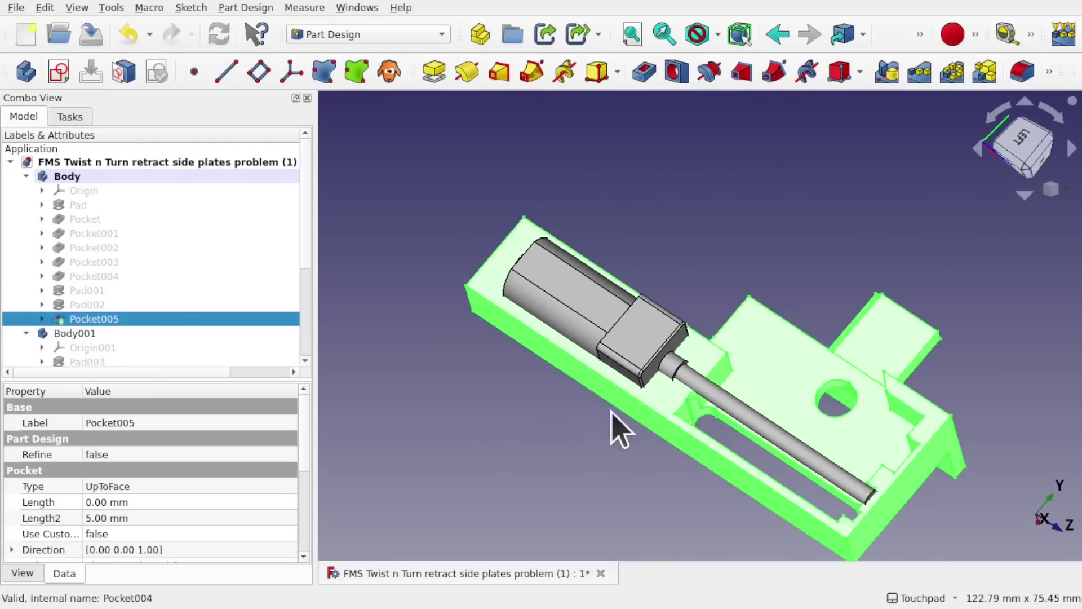
click(715, 220)
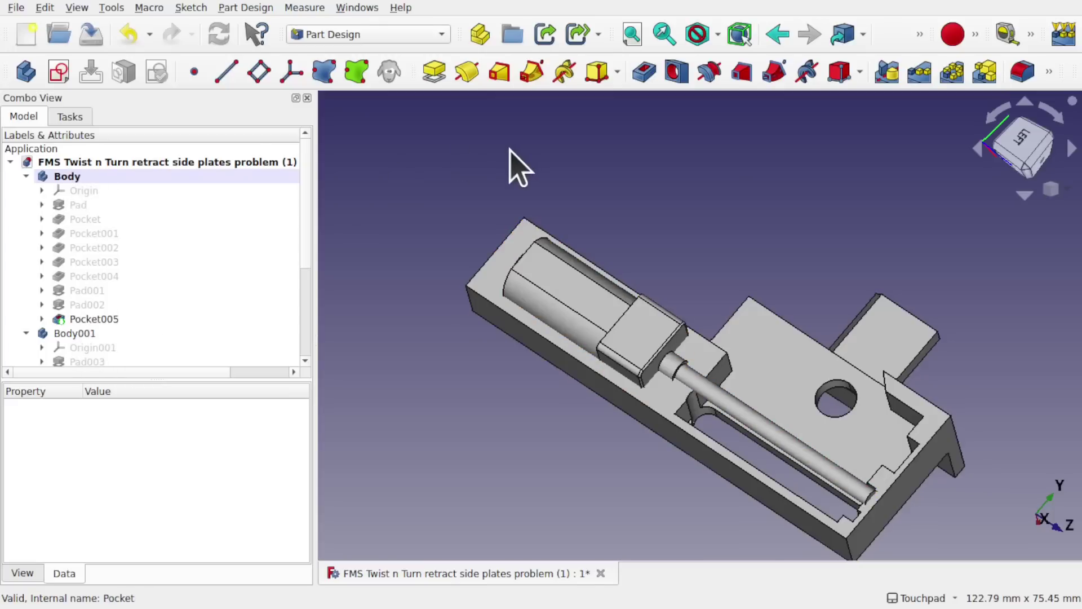
Create a Boolean in the active Body that cuts Body001 from the side plate
click(1048, 71)
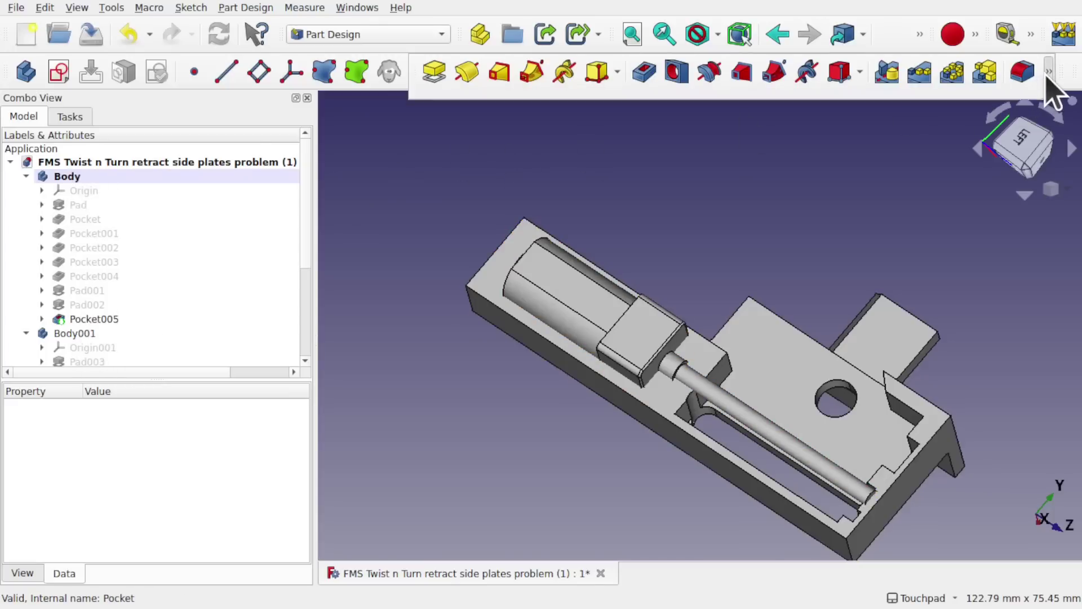
click(539, 104)
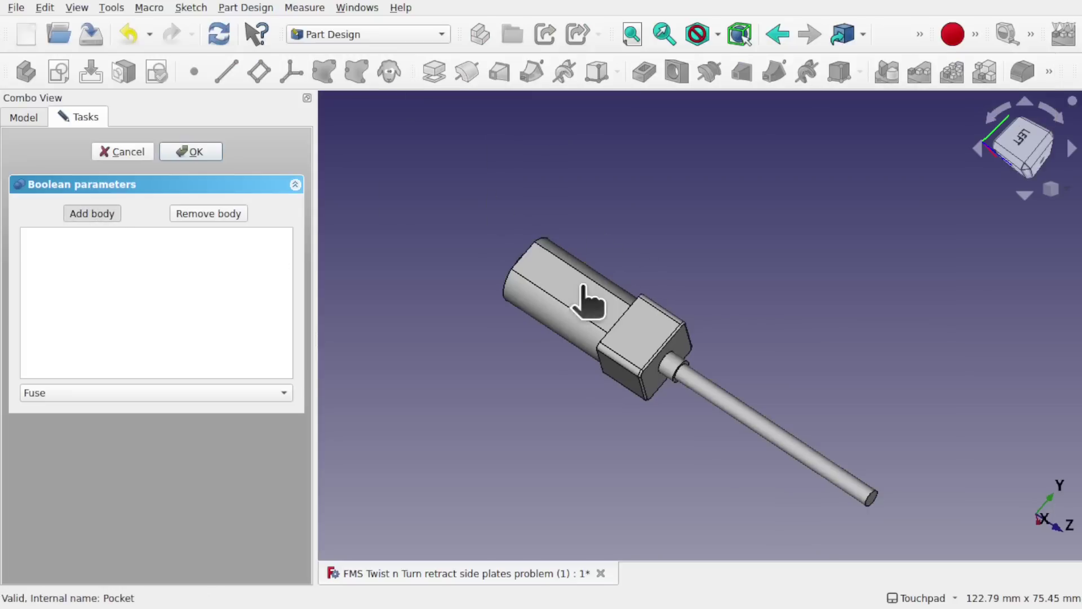
click(586, 308)
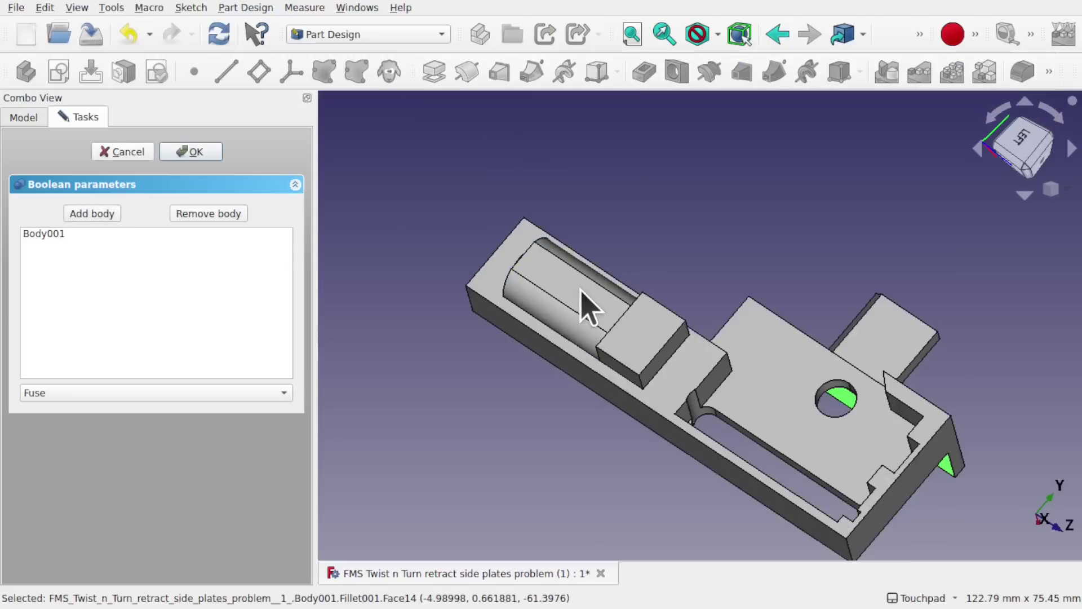
click(103, 394)
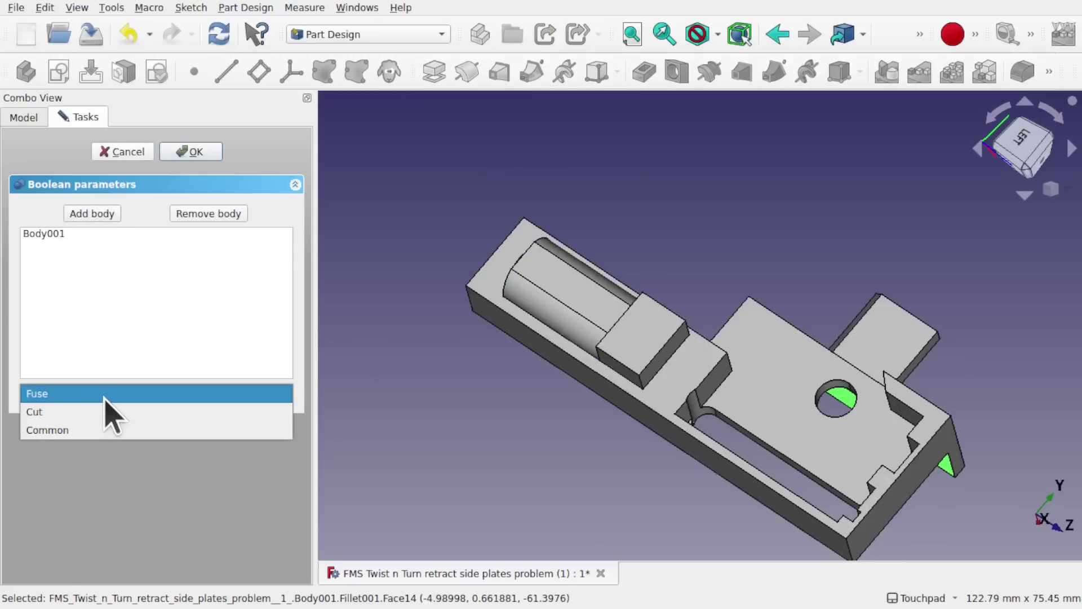
click(98, 412)
alt+drag(496, 321, 669, 273)
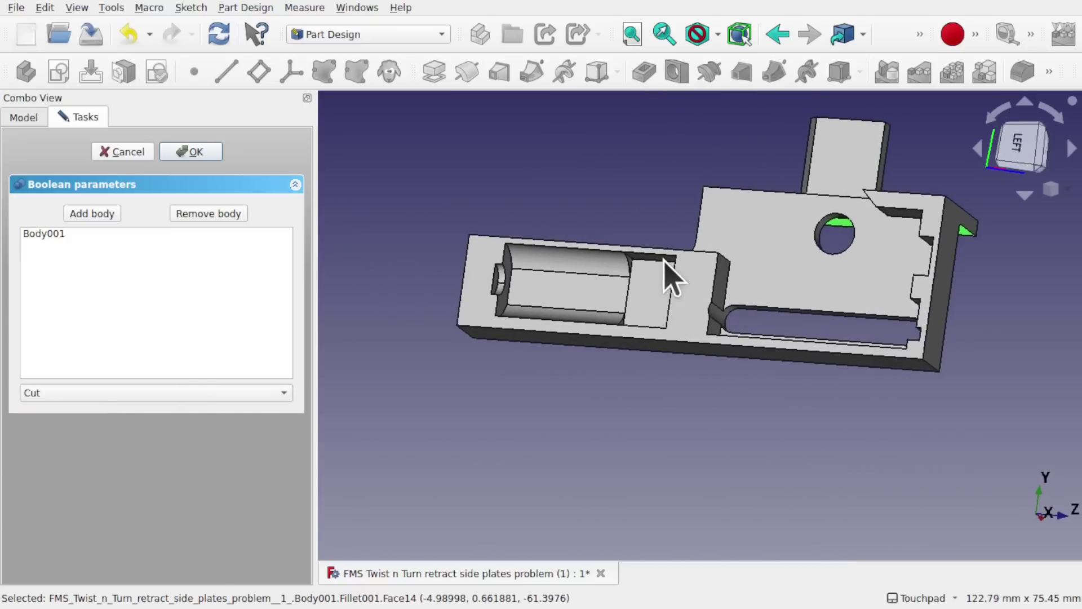
click(189, 152)
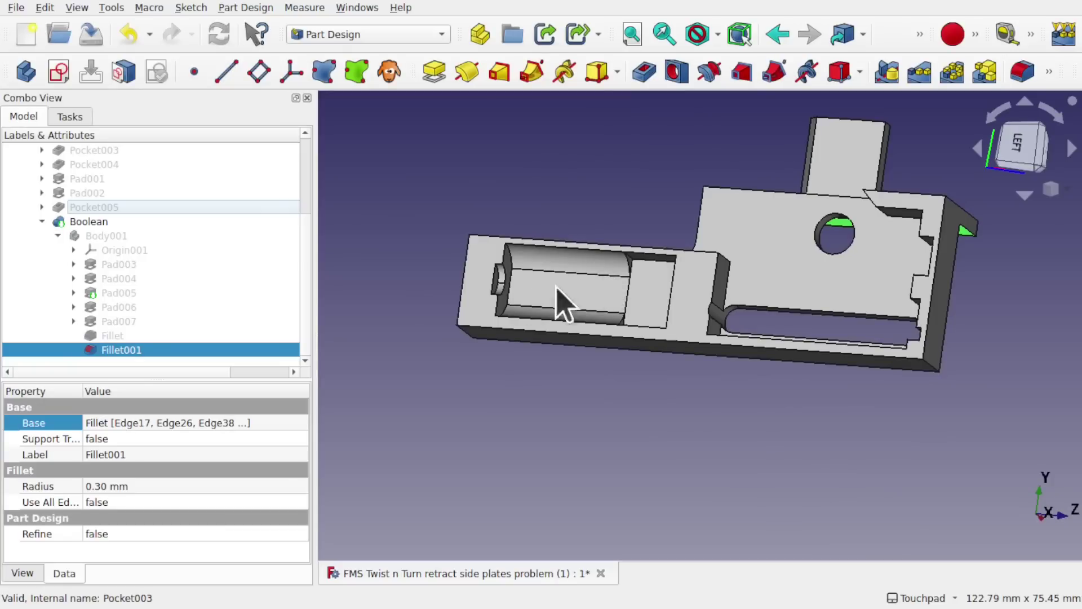
Set Fillet001 as the tip of Body001 in place of Pad005, and inspect the cavity cut into the side plate
click(120, 293)
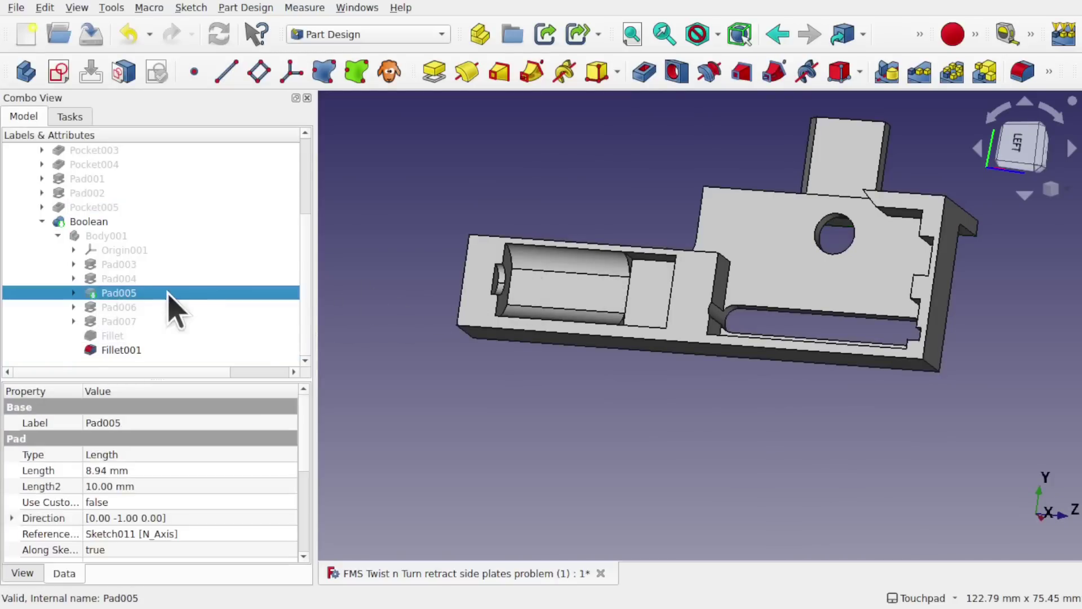
click(132, 349)
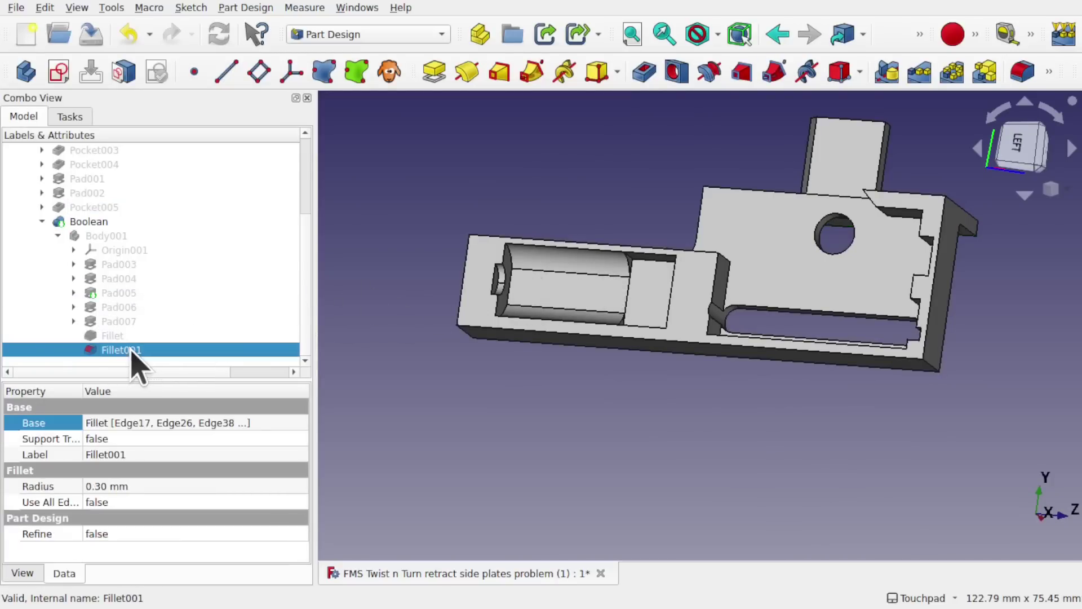
right_click(133, 353)
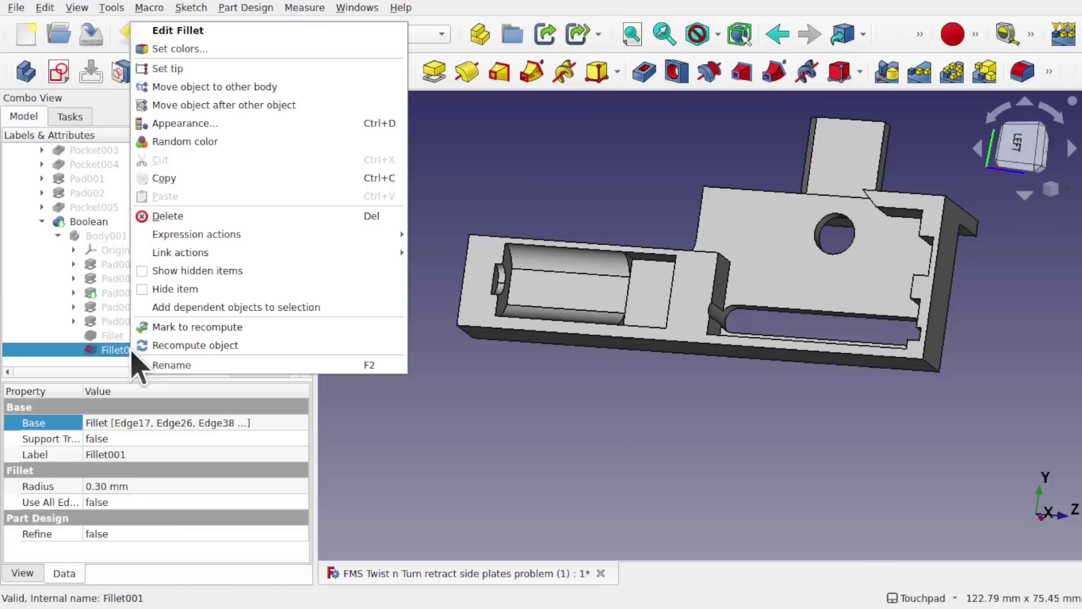
click(208, 71)
drag(466, 164, 587, 248)
scroll(534, 243, up, 3)
drag(525, 226, 628, 245)
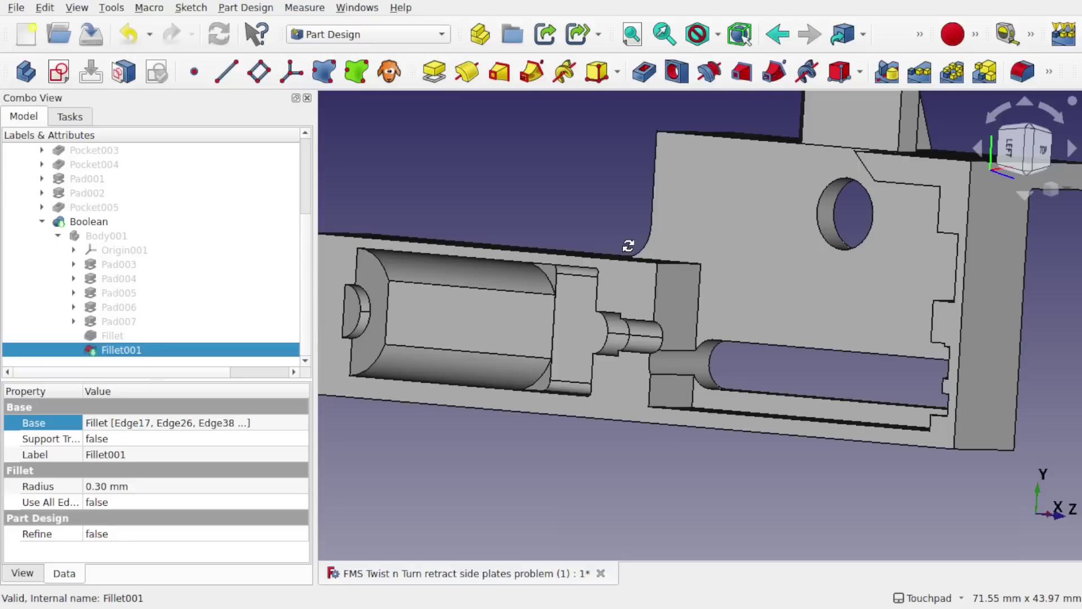
drag(628, 246, 620, 249)
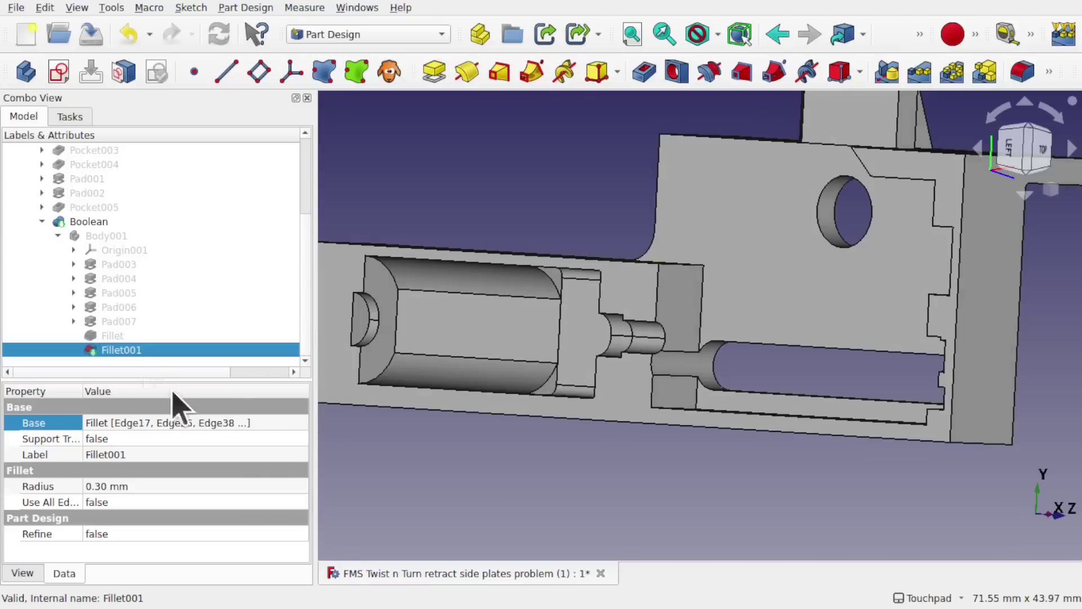